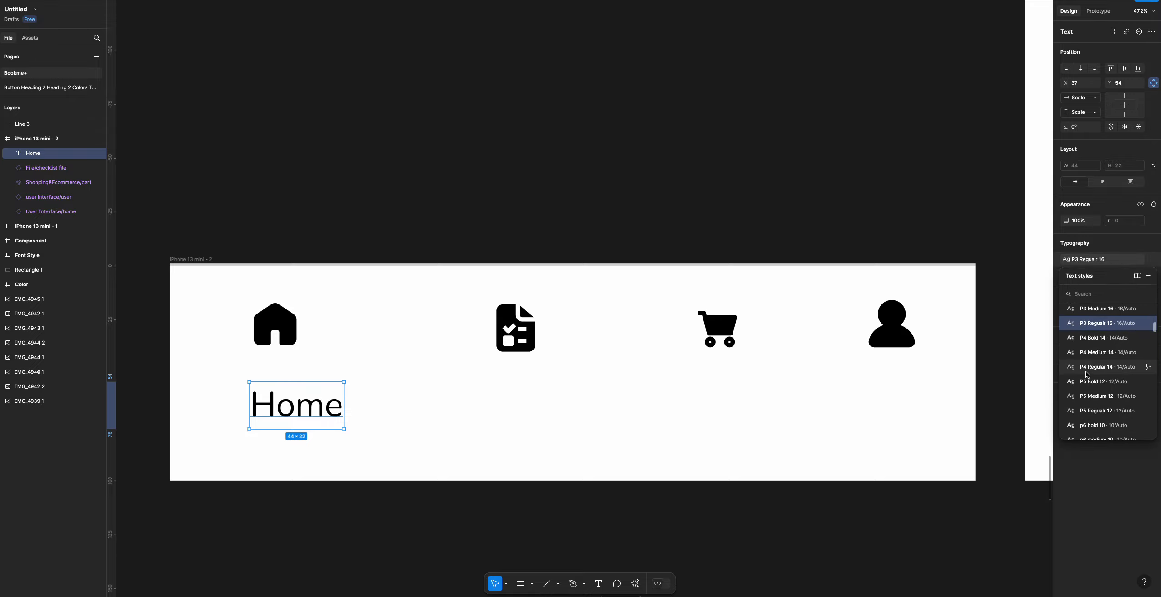
- Apply the P4 Medium 14 text style to the Home label and move it beneath the home icon
{"action": "left_click", "coordinate": [1100, 355]}
{"action": "left_click_drag", "start_coordinate": [298, 405], "coordinate": [281, 386]}
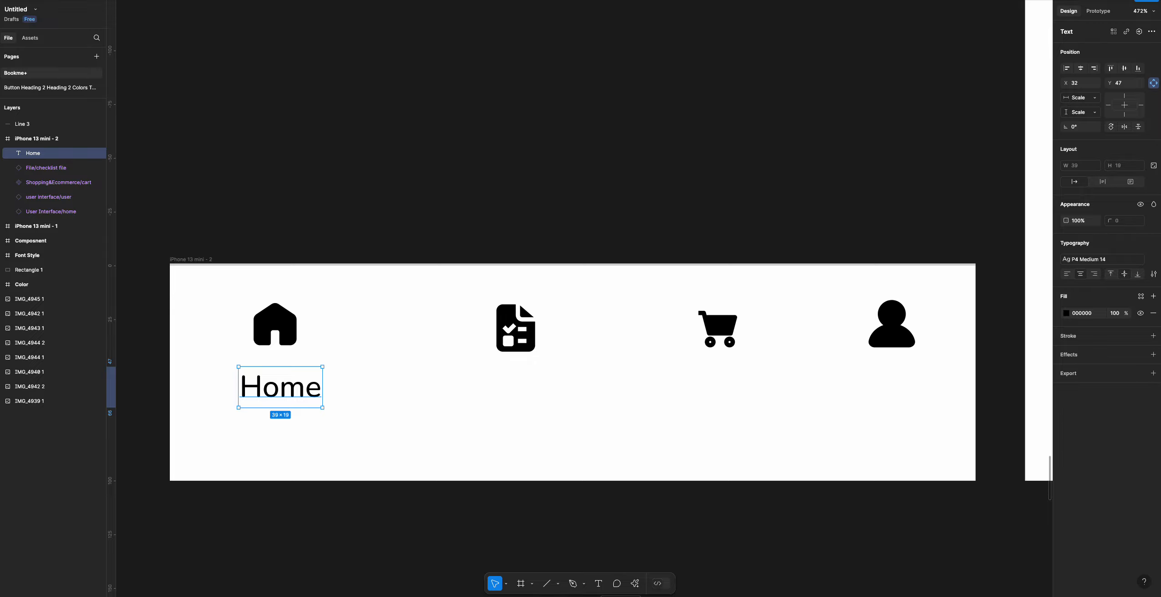
- Duplicate the Home label beneath the checklist icon and change the copy's text to "My Booking"
{"action": "left_click_drag", "start_coordinate": [268, 390], "coordinate": [498, 390]}
{"action": "double_click", "coordinate": [513, 391]}
{"action": "type", "text": "My Booki"}
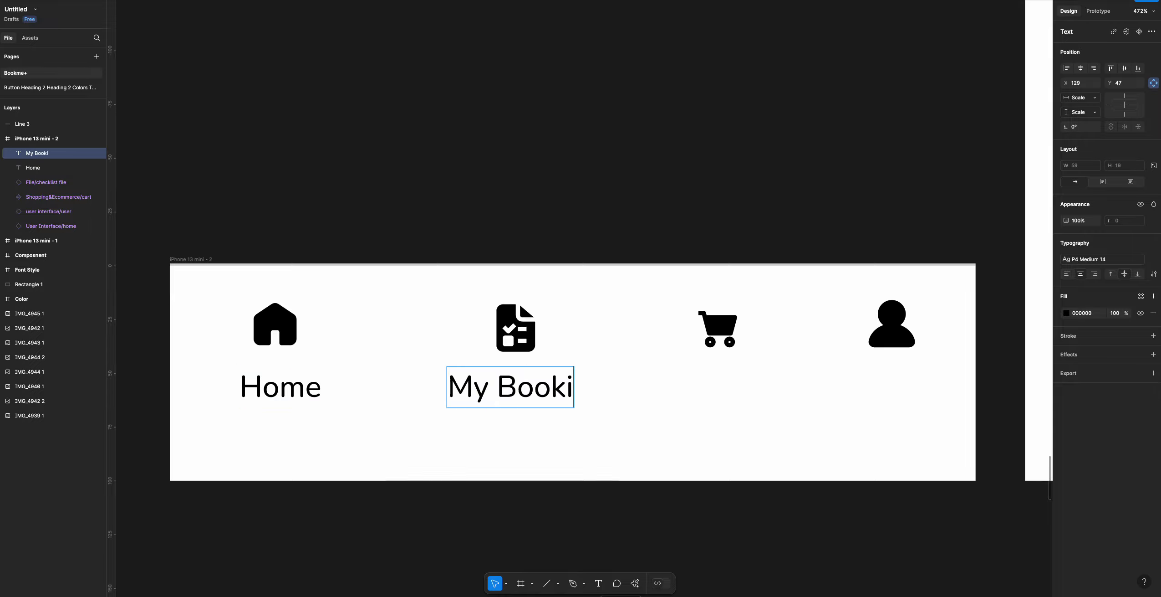
{"action": "type", "text": "ng"}
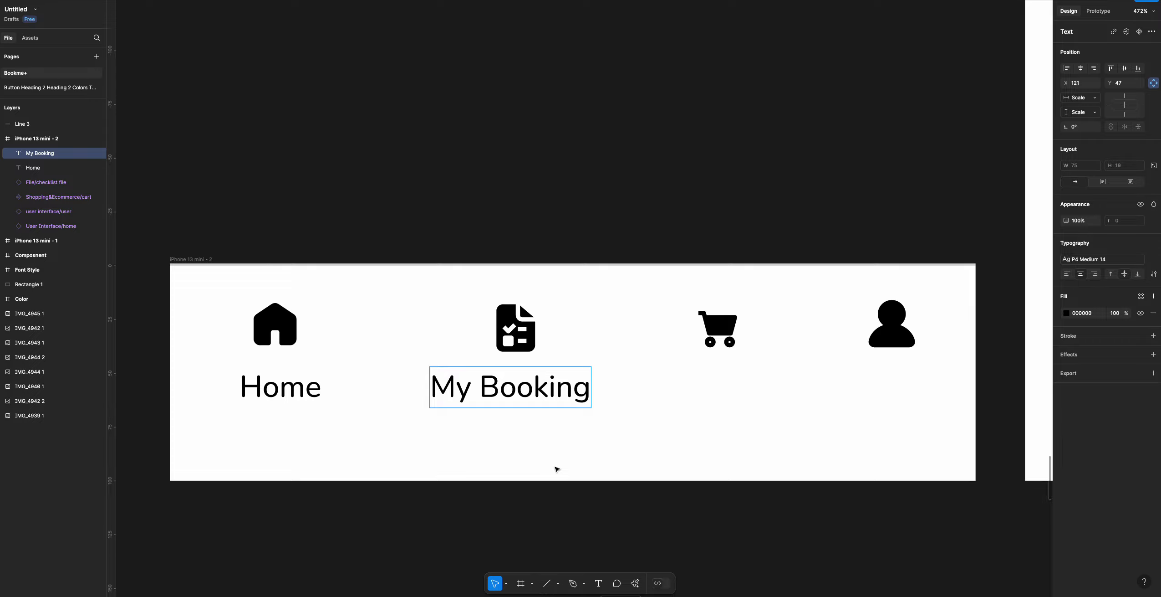
- Add matching label copies beneath the cart and user icons, reading "Cart" and "Account"
{"action": "left_click_drag", "start_coordinate": [501, 397], "coordinate": [701, 396]}
{"action": "double_click", "coordinate": [701, 396]}
{"action": "type", "text": "Cart"}
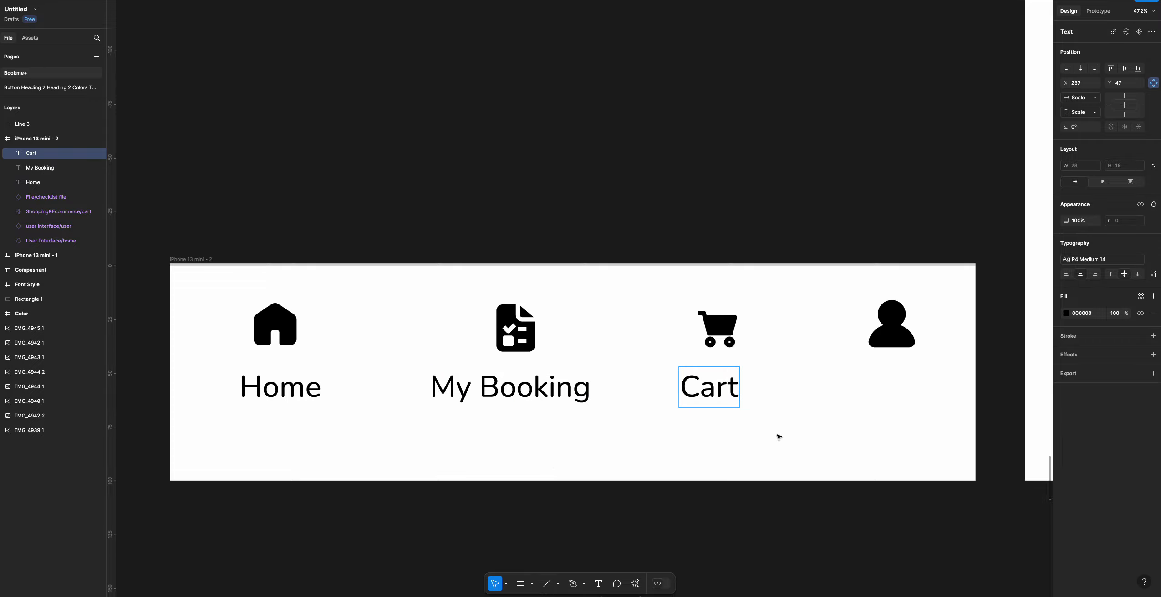
{"action": "left_click_drag", "start_coordinate": [718, 397], "coordinate": [896, 397]}
{"action": "double_click", "coordinate": [892, 388]}
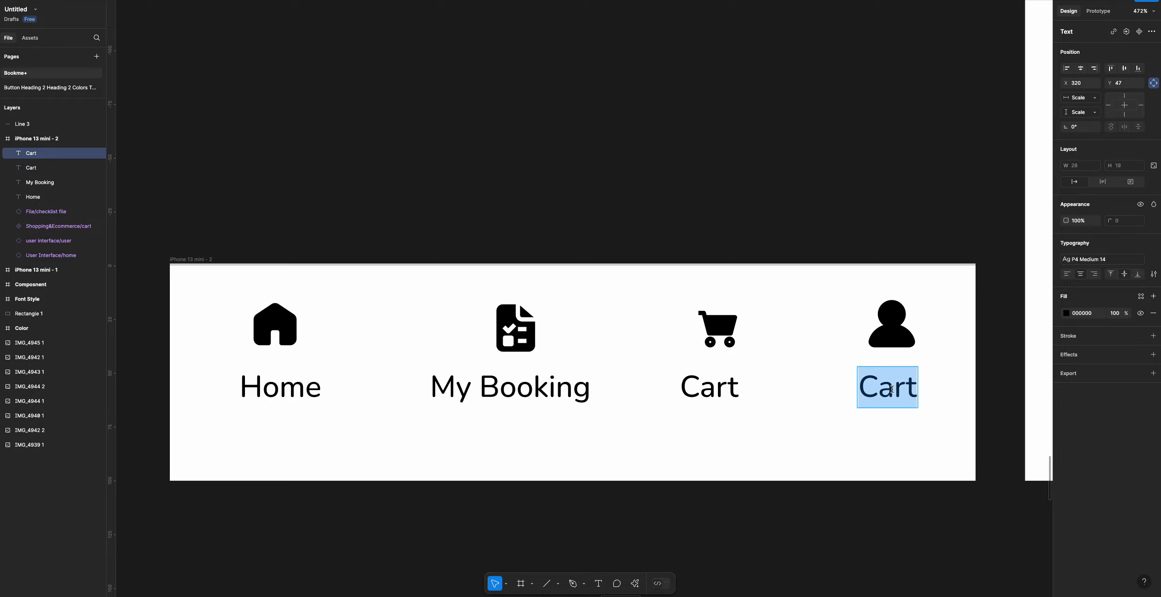
{"action": "type", "text": "Account"}
{"action": "key", "text": "Escape"}
- Try to wrap the user icon and Account label in an auto layout frame
{"action": "scroll", "coordinate": [911, 478], "scroll_direction": "right", "scroll_amount": 3}
{"action": "left_click", "coordinate": [901, 415]}
{"action": "left_click_drag", "start_coordinate": [883, 452], "coordinate": [786, 336]}
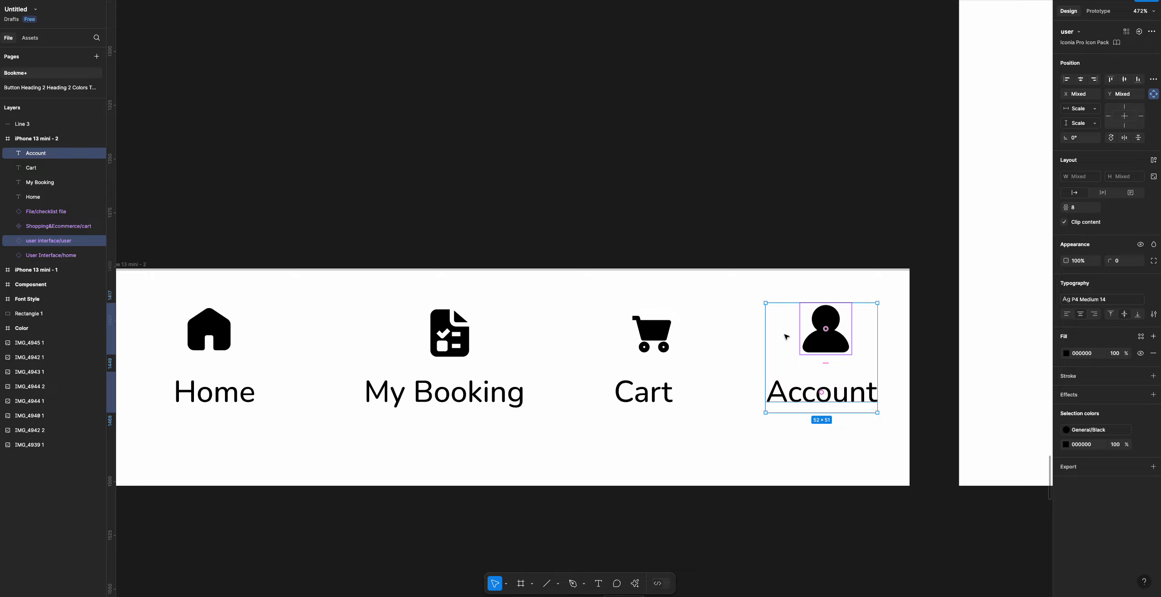
{"action": "key", "text": "shift+a"}
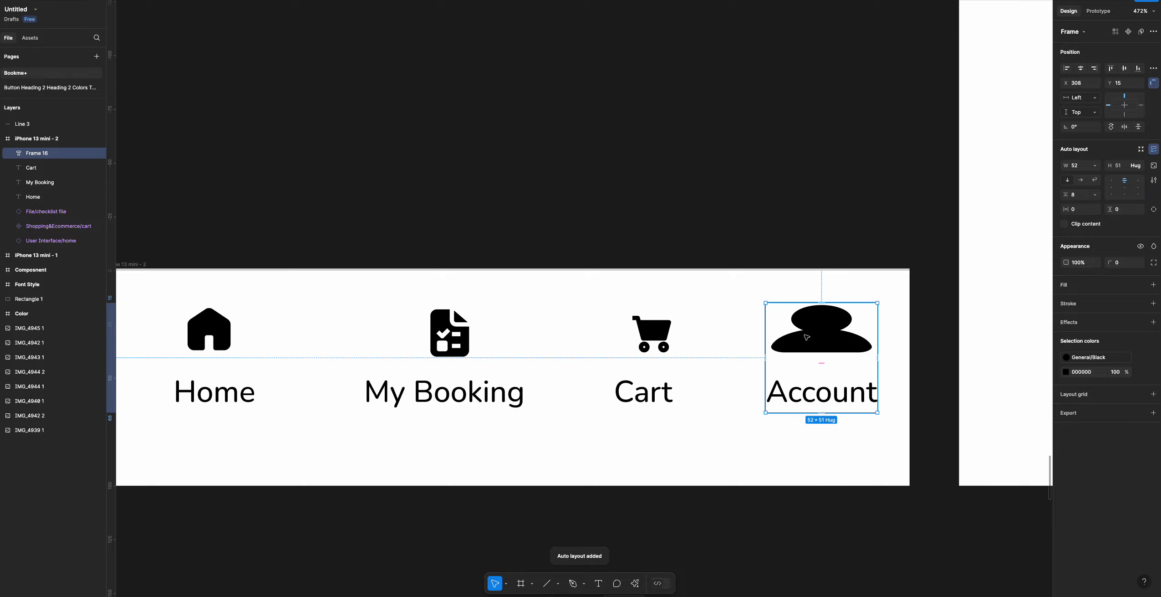
{"action": "key", "text": "ctrl+z"}
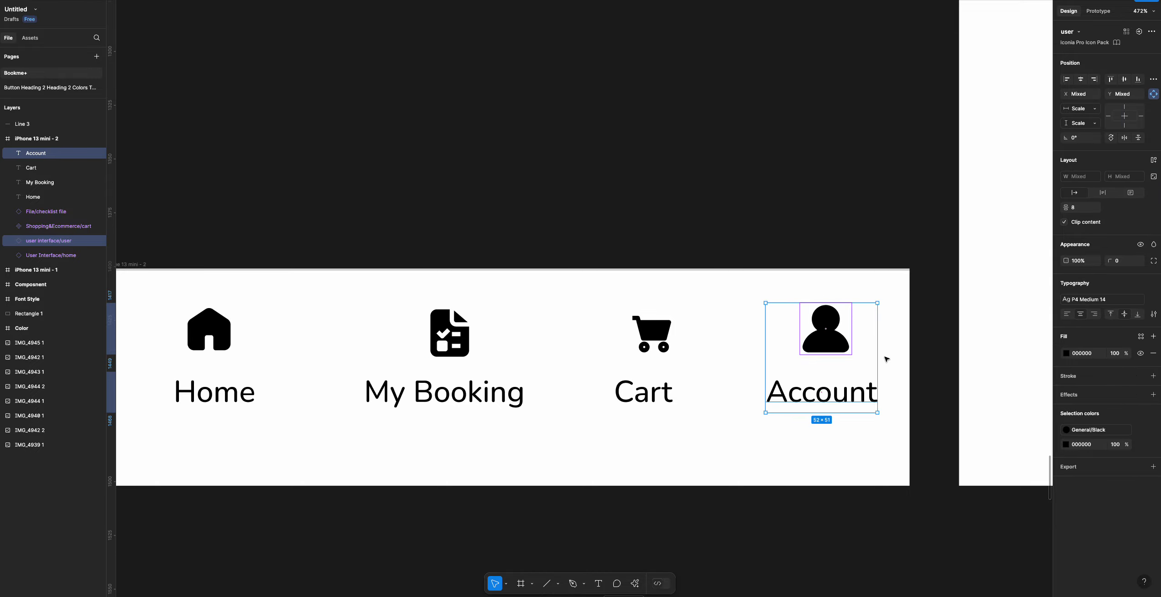
- Detach the user icon from its component instance
{"action": "left_click", "coordinate": [811, 352]}
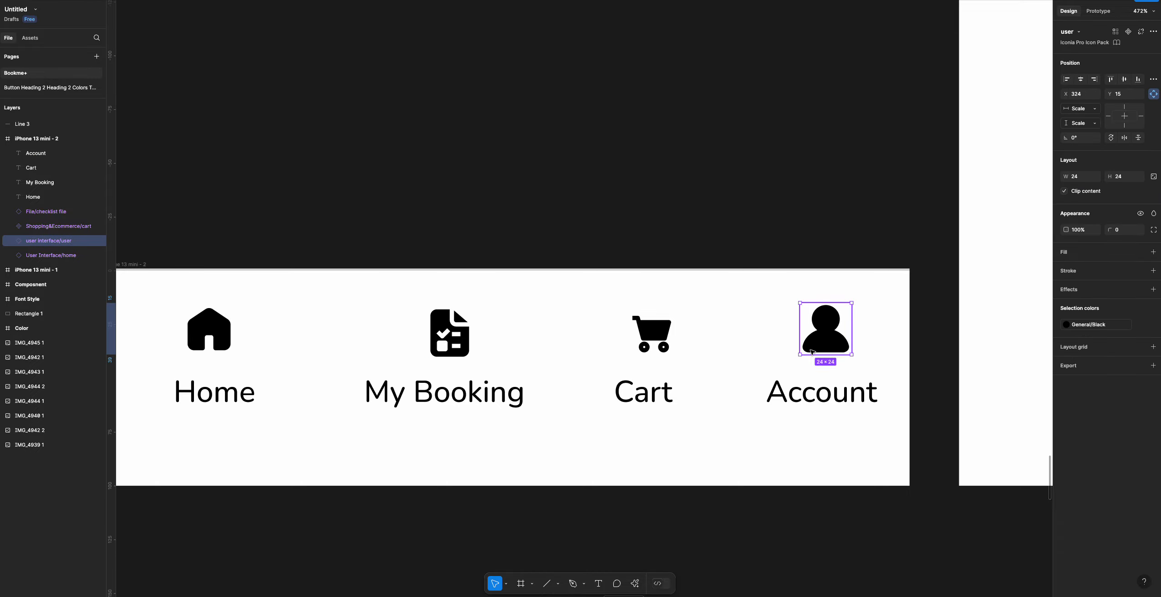
{"action": "scroll", "coordinate": [815, 325], "scroll_direction": "up", "scroll_amount": 5}
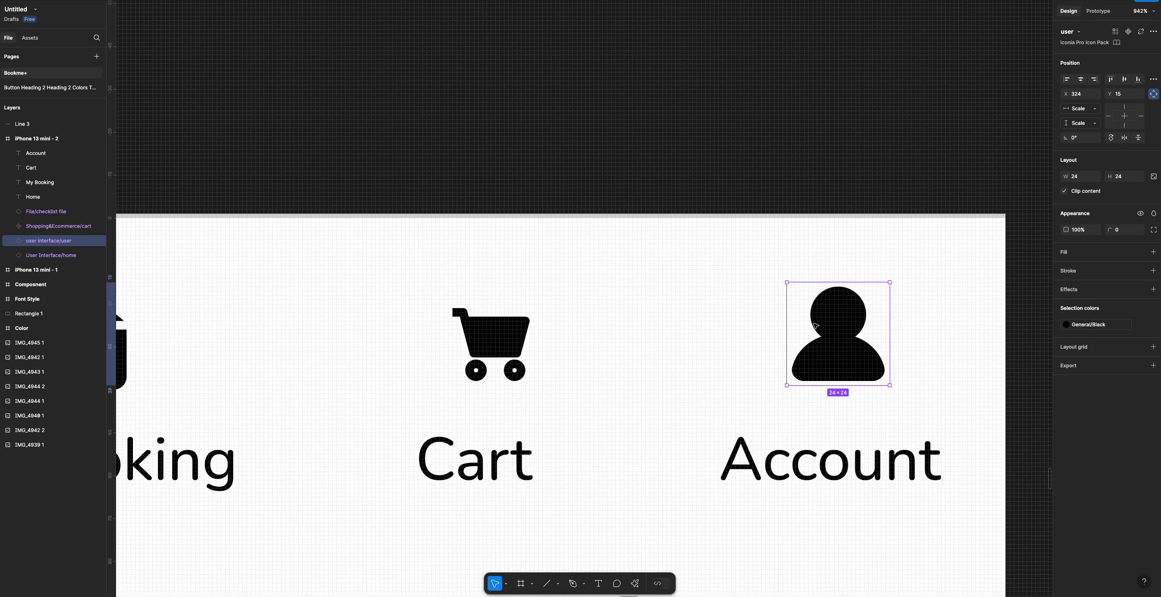
{"action": "key", "text": "alt"}
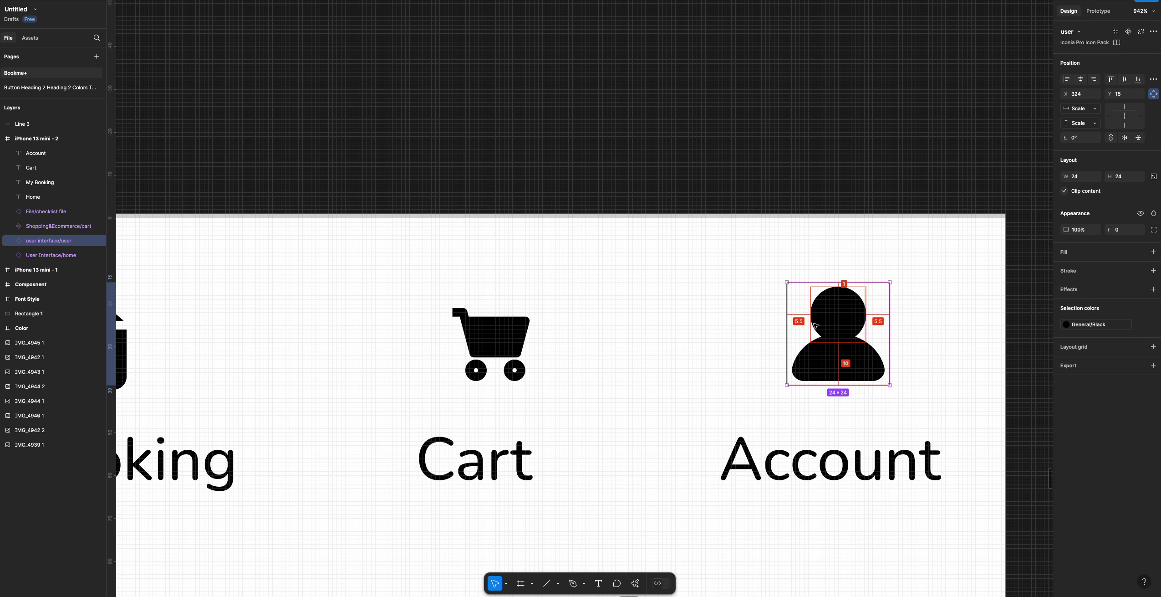
{"action": "key", "text": "ctrl+alt+b"}
- Try adding auto layout to the detached user icon together with the Account label
{"action": "left_click_drag", "start_coordinate": [726, 267], "coordinate": [863, 469]}
{"action": "key", "text": "shift+a"}
{"action": "key", "text": "ctrl+z"}
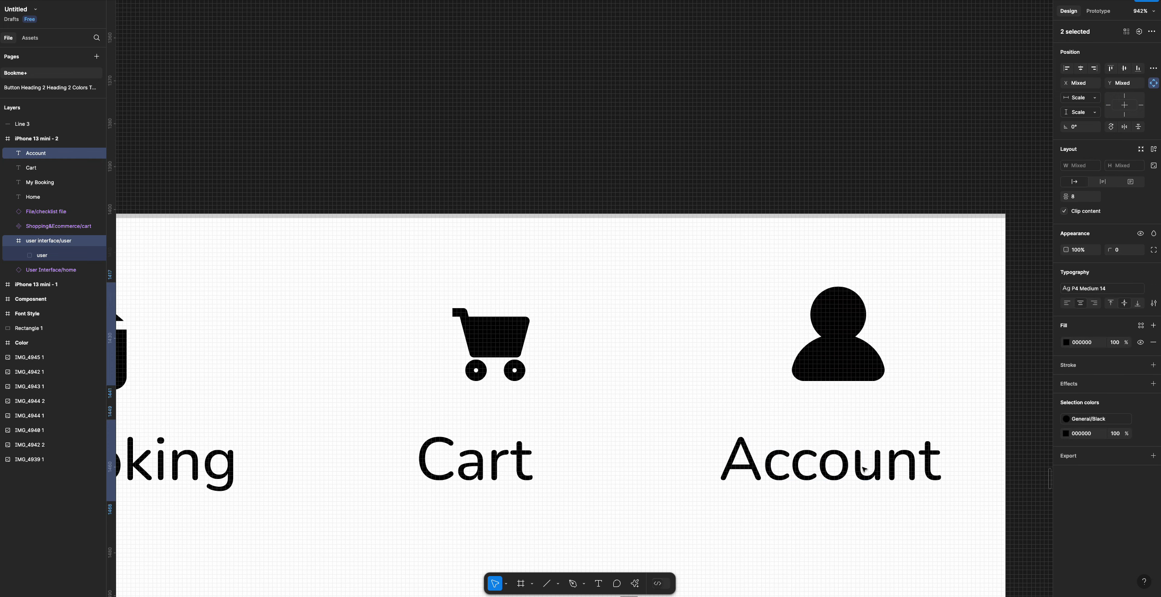
- Set the detached user icon's constraints to Left and Top
{"action": "left_click", "coordinate": [384, 119]}
{"action": "scroll", "coordinate": [436, 403], "scroll_direction": "right", "scroll_amount": 7}
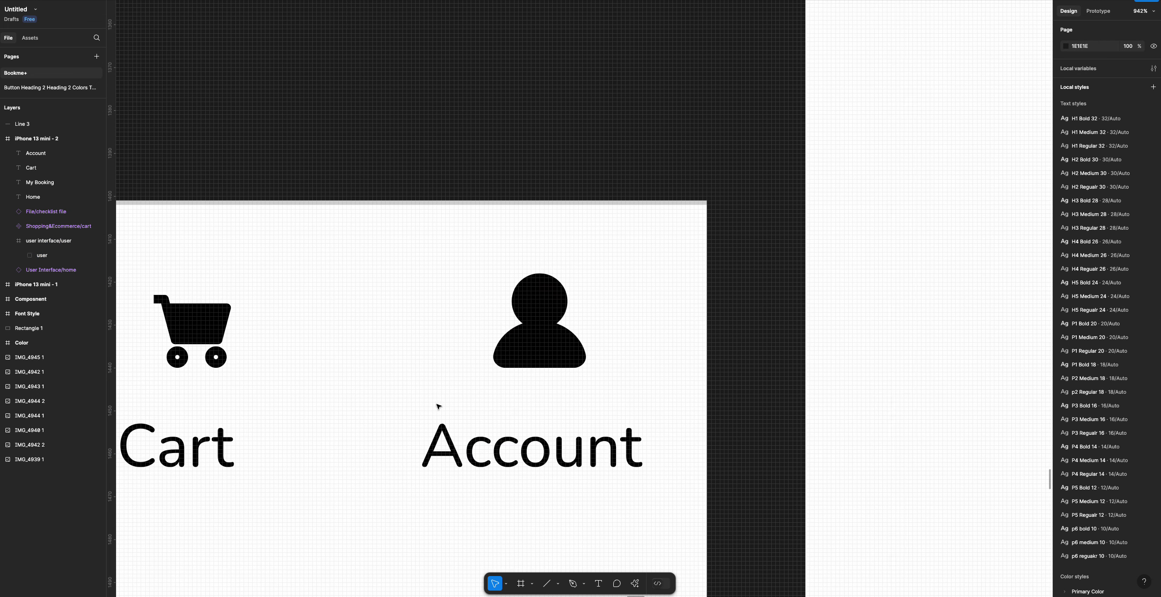
{"action": "left_click", "coordinate": [529, 335]}
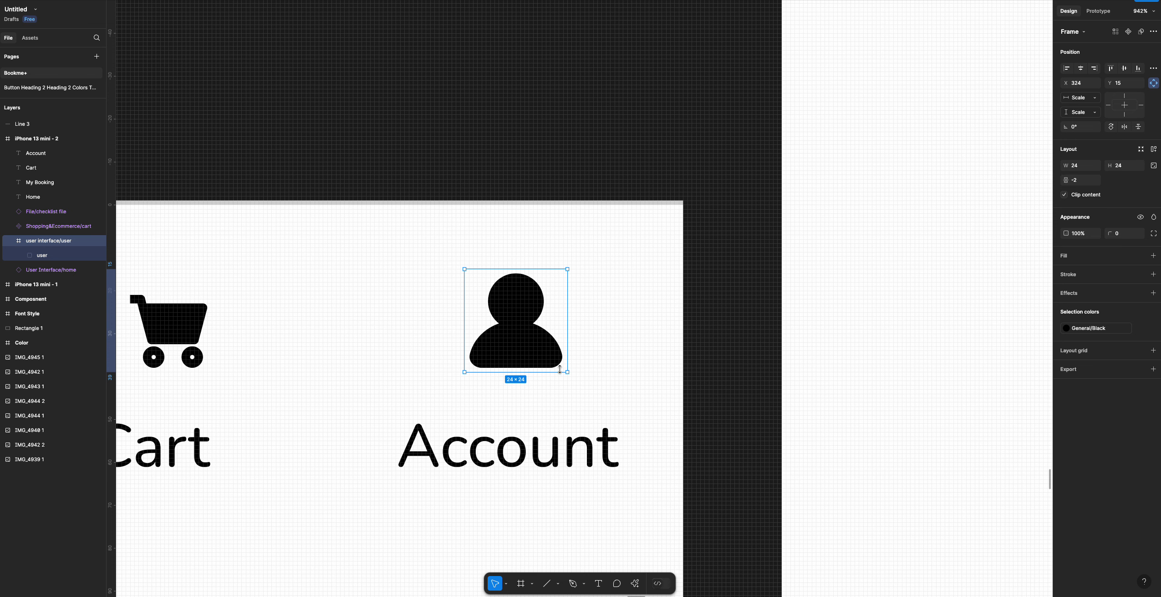
{"action": "left_click", "coordinate": [1076, 97]}
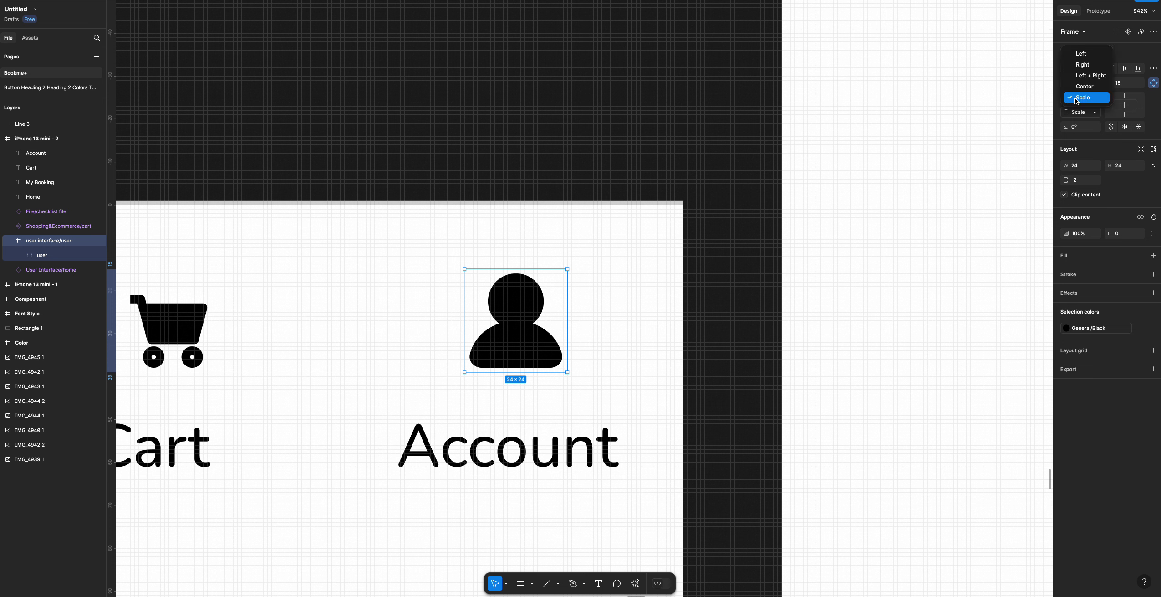
{"action": "left_click", "coordinate": [1084, 54]}
{"action": "left_click", "coordinate": [1077, 114]}
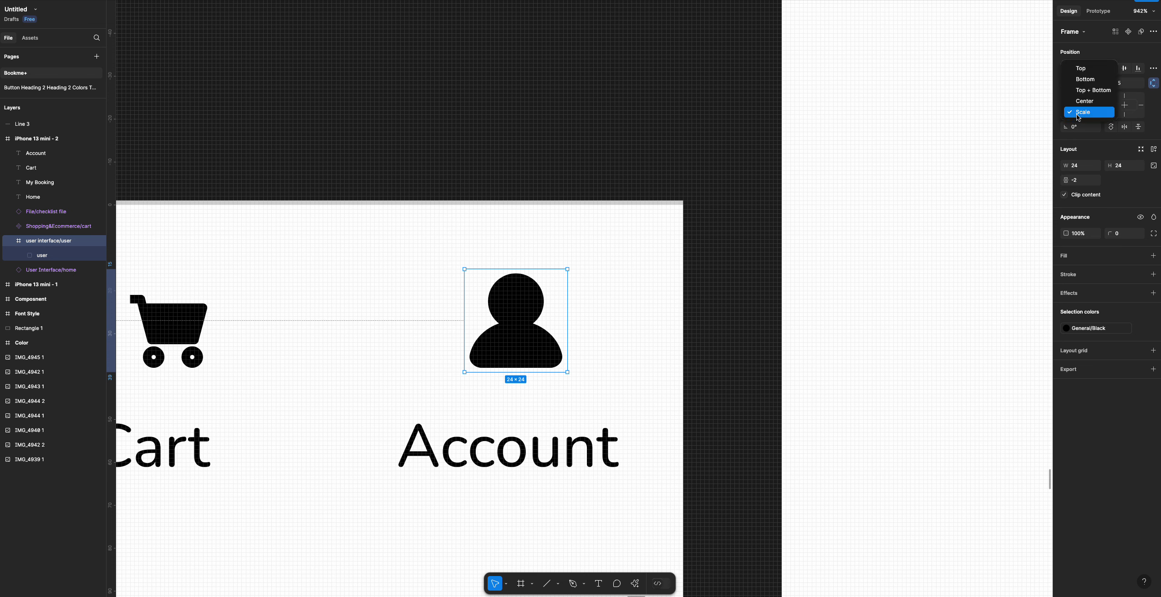
{"action": "left_click", "coordinate": [1080, 68]}
- Combine the user icon and Account label into a vertical auto layout frame
{"action": "left_click", "coordinate": [480, 458]}
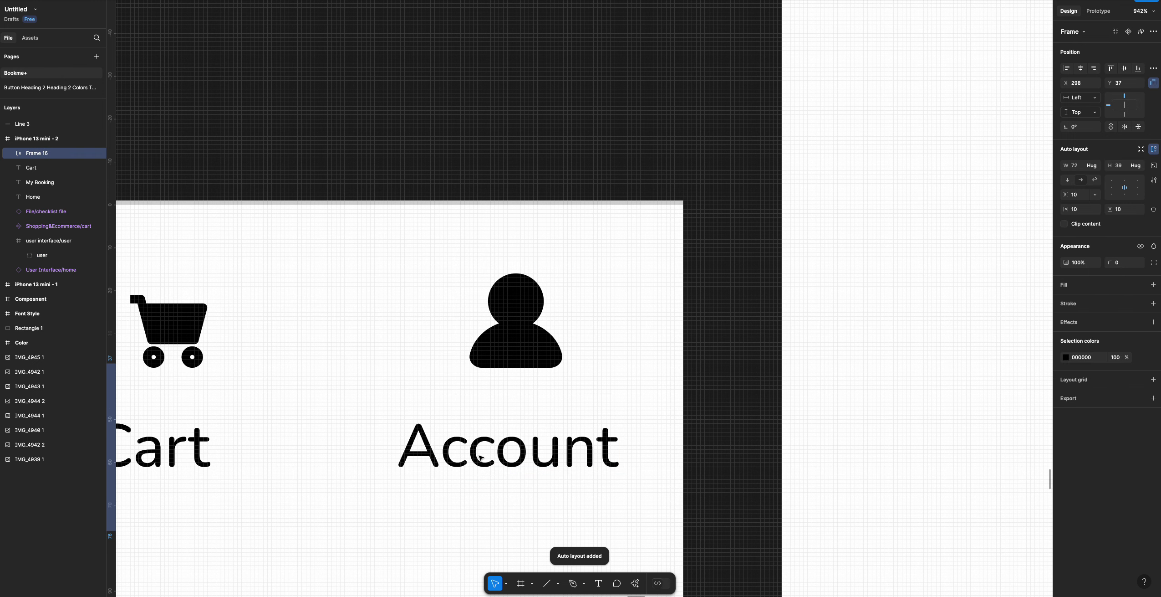
{"action": "left_click", "coordinate": [527, 350], "text": "shift"}
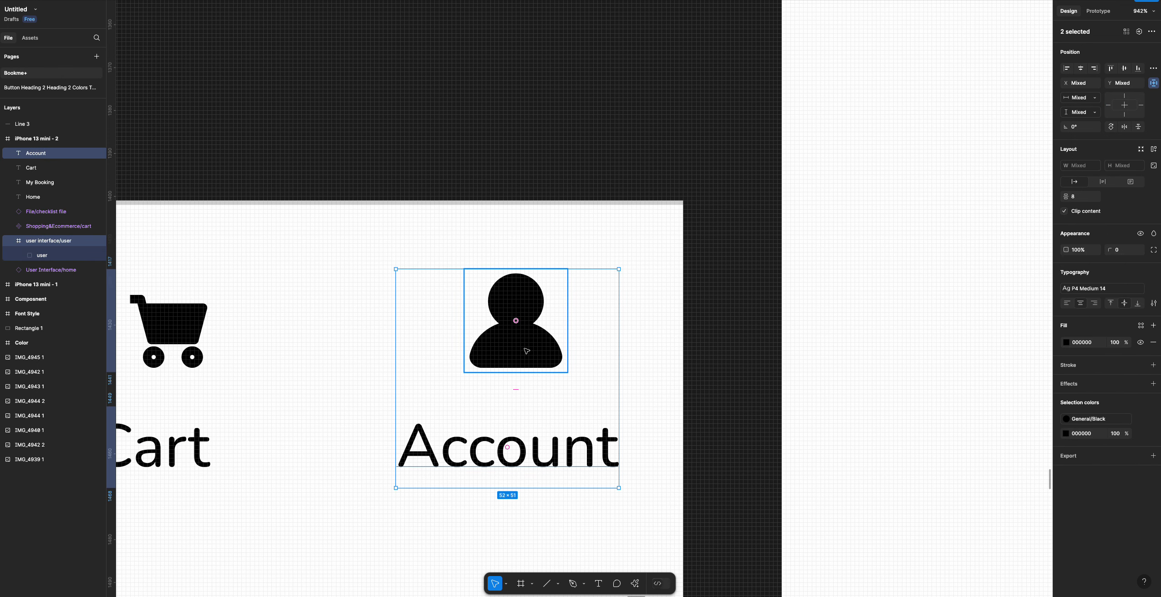
{"action": "key", "text": "shift+a"}
{"action": "scroll", "coordinate": [542, 400], "scroll_direction": "down", "scroll_amount": 3}
{"action": "scroll", "coordinate": [539, 405], "scroll_direction": "left", "scroll_amount": 3}
{"action": "scroll", "coordinate": [540, 405], "scroll_direction": "down", "scroll_amount": 2}
{"action": "scroll", "coordinate": [538, 412], "scroll_direction": "left", "scroll_amount": 3}
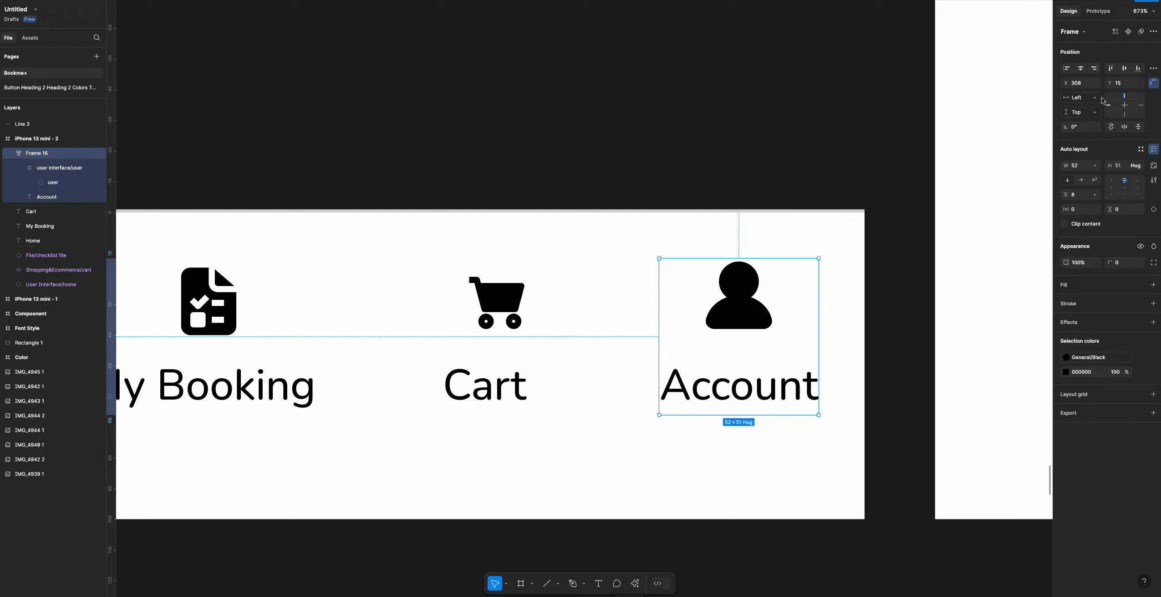
- Set the vertical gap between the user icon and the Account label to 2
{"action": "left_click", "coordinate": [740, 344]}
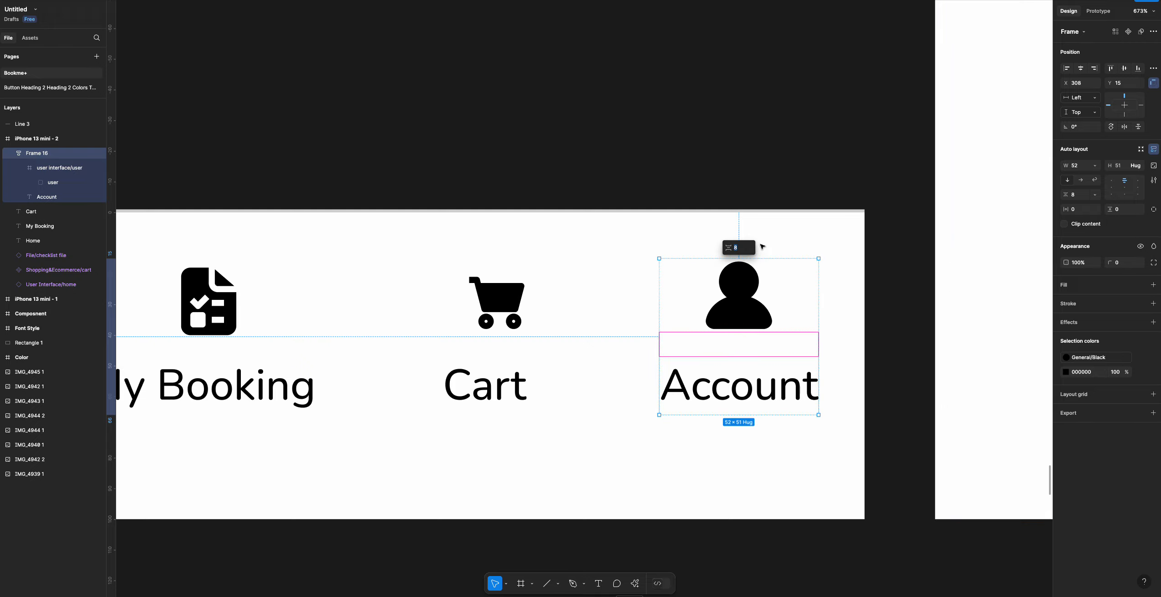
{"action": "type", "text": "21"}
{"action": "key", "text": "Return"}
{"action": "left_click", "coordinate": [1082, 198]}
{"action": "type", "text": "2"}
{"action": "key", "text": "Return"}
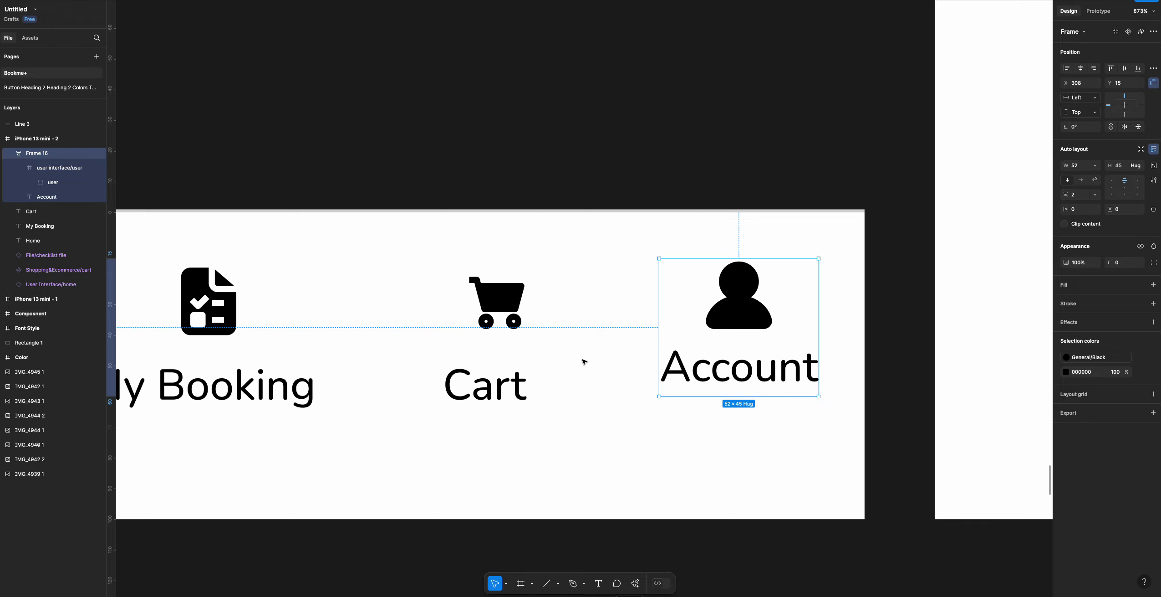
- Set the constraints of the cart, checklist and home icons to Left and Top
{"action": "left_click", "coordinate": [485, 385]}
{"action": "left_click", "coordinate": [494, 327]}
{"action": "scroll", "coordinate": [495, 327], "scroll_direction": "down", "scroll_amount": 2}
{"action": "scroll", "coordinate": [494, 326], "scroll_direction": "left", "scroll_amount": 5}
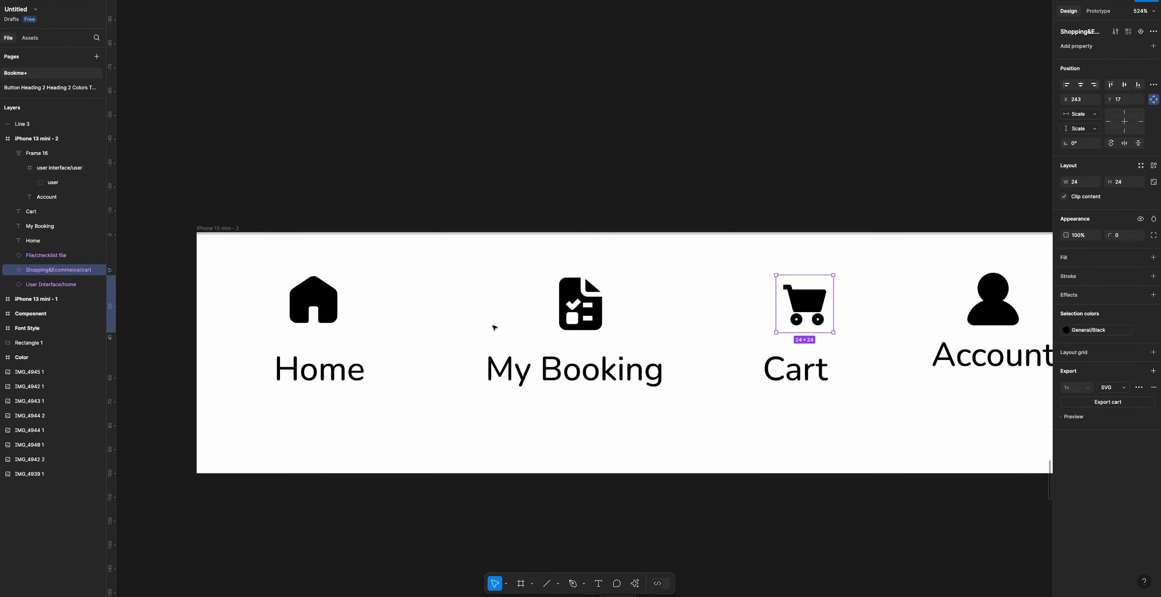
{"action": "left_click", "coordinate": [581, 303], "text": "shift"}
{"action": "left_click", "coordinate": [305, 297], "text": "shift"}
{"action": "left_click", "coordinate": [1092, 97]}
{"action": "left_click", "coordinate": [1083, 53]}
{"action": "left_click", "coordinate": [1078, 112]}
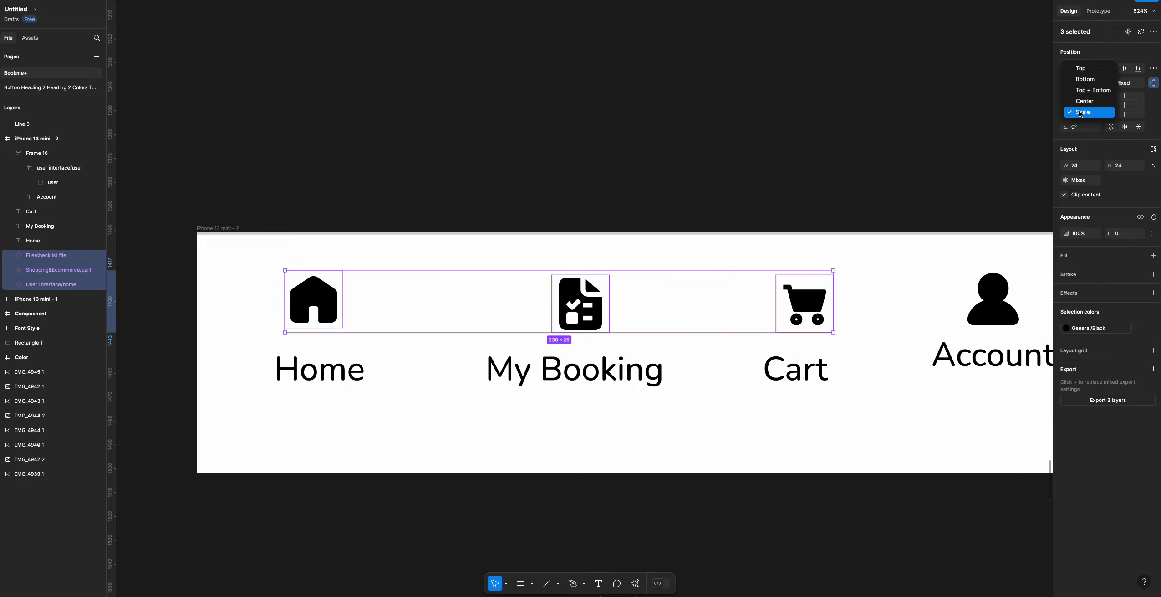
{"action": "left_click", "coordinate": [1083, 69]}
- Try to wrap the cart icon and Cart label in an auto layout frame
{"action": "left_click", "coordinate": [625, 420]}
{"action": "left_click_drag", "start_coordinate": [781, 417], "coordinate": [788, 291]}
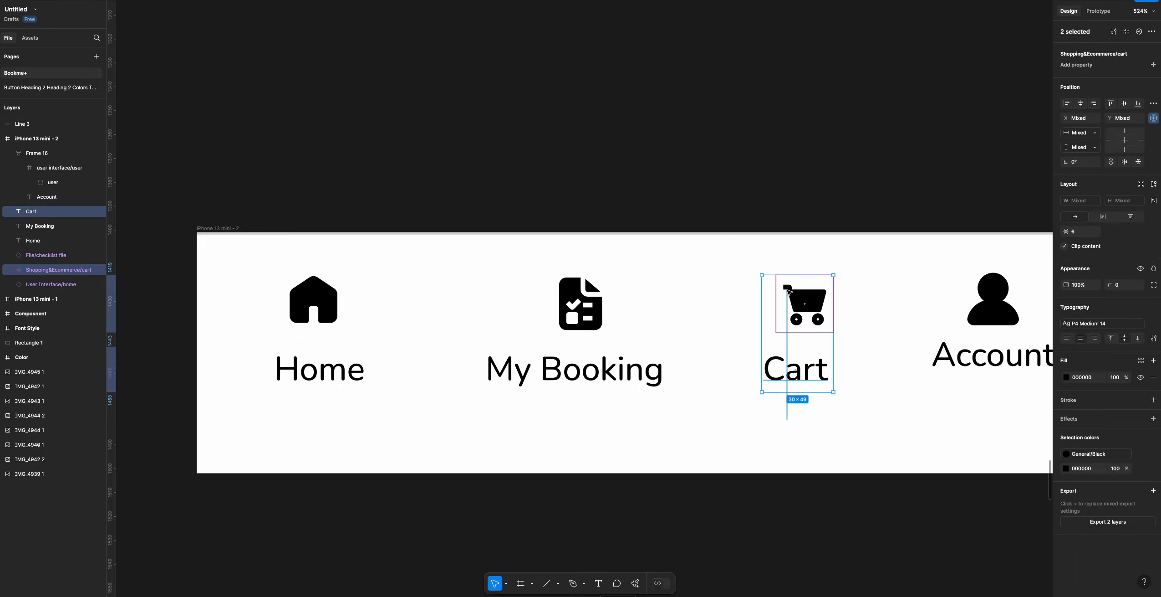
{"action": "key", "text": "shift+a"}
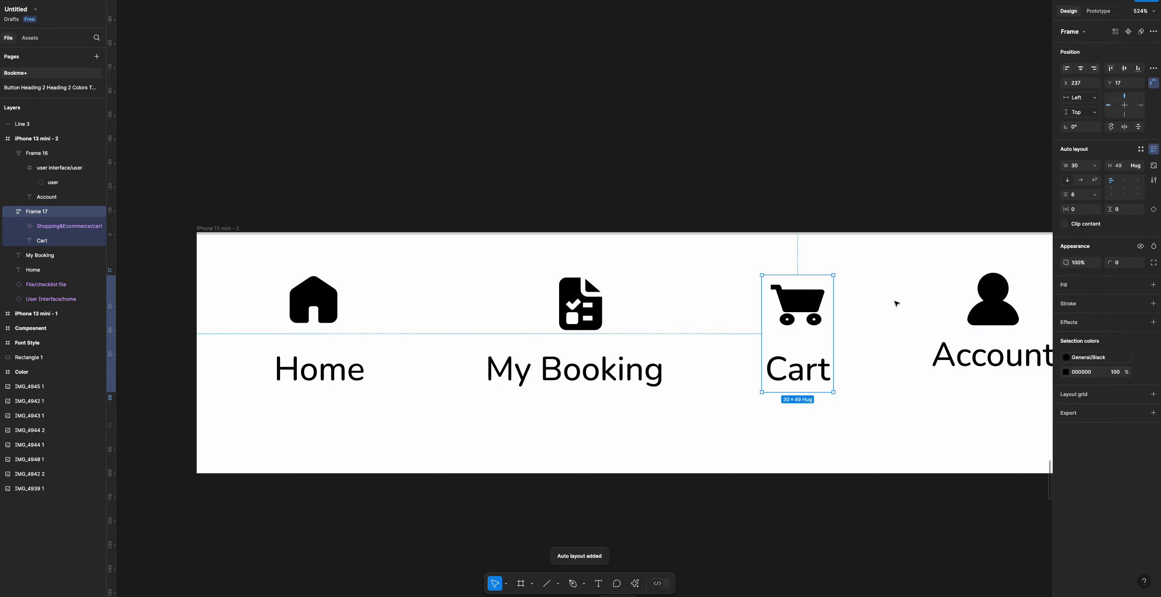
{"action": "key", "text": "ctrl+z"}
- Shift the Cart label to X 240 beneath the cart icon and set its constraints to Left and Top
{"action": "left_click", "coordinate": [867, 393]}
{"action": "left_click_drag", "start_coordinate": [791, 363], "coordinate": [797, 362]}
{"action": "left_click", "coordinate": [805, 303]}
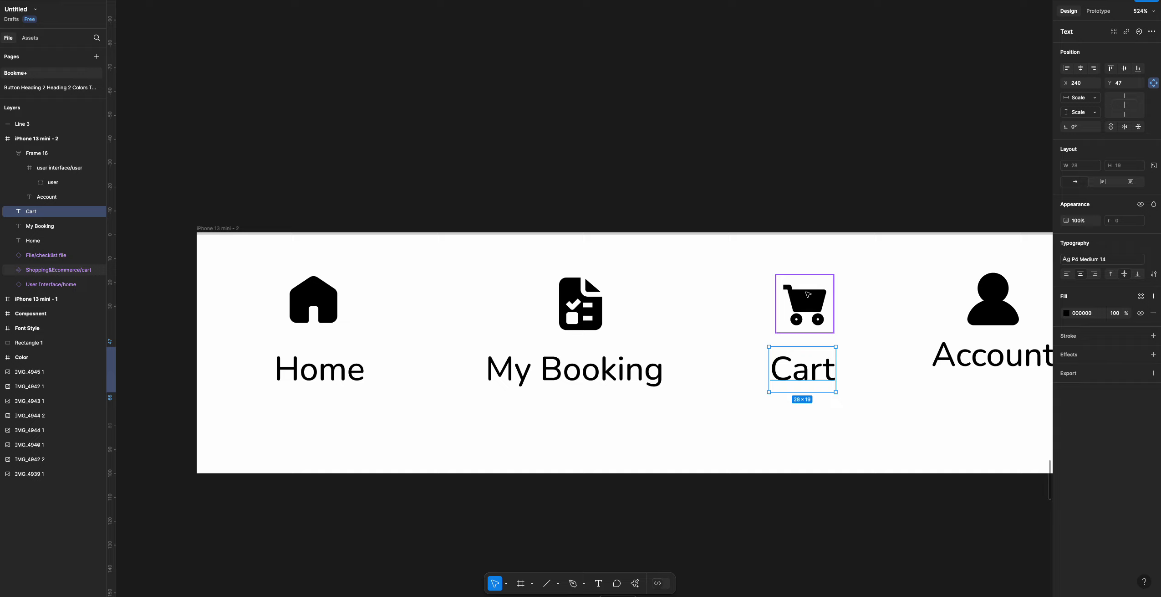
{"action": "left_click", "coordinate": [807, 384], "text": "shift"}
{"action": "left_click", "coordinate": [811, 408]}
{"action": "left_click", "coordinate": [808, 374]}
{"action": "left_click", "coordinate": [1090, 109]}
{"action": "left_click", "coordinate": [1083, 68]}
{"action": "left_click", "coordinate": [1083, 97]}
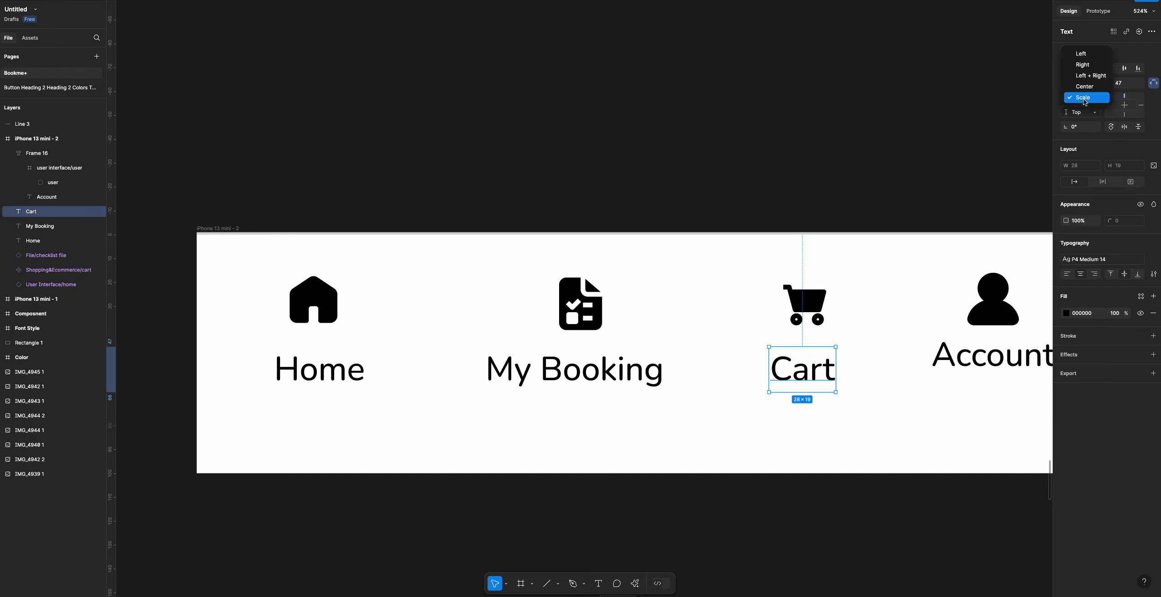
{"action": "left_click", "coordinate": [1083, 54]}
- Try auto layout again on the cart icon and its repositioned label
{"action": "left_click_drag", "start_coordinate": [836, 437], "coordinate": [813, 312]}
{"action": "key", "text": "shift+a"}
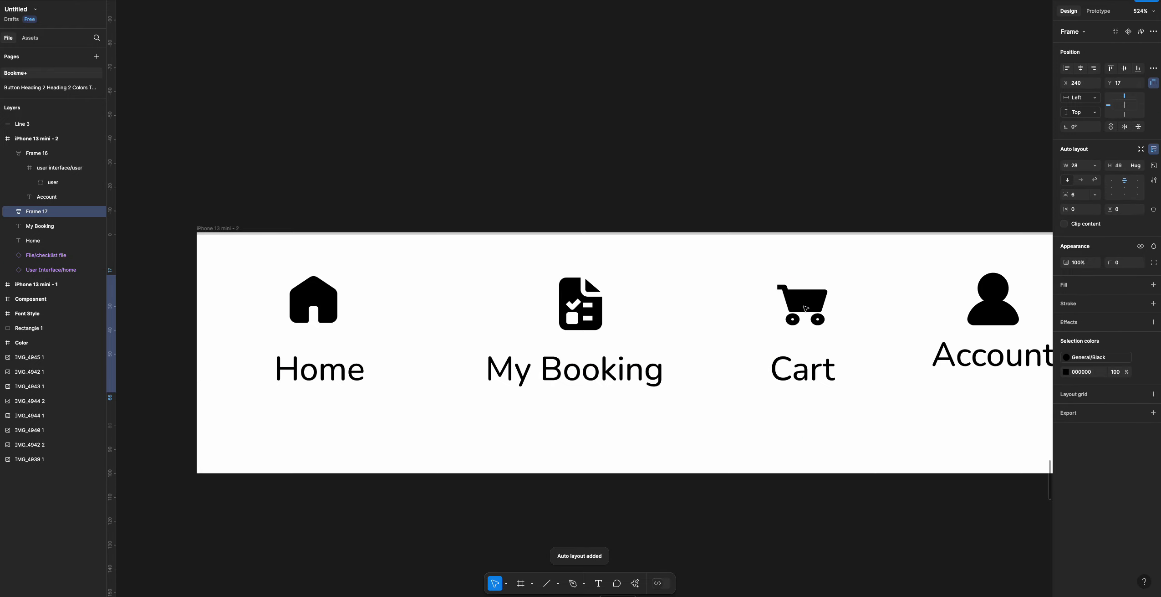
{"action": "key", "text": "ctrl+z"}
- Group the cart icon and Cart label, aligned on their horizontal centers with a vertical spacing of 4
{"action": "left_click_drag", "start_coordinate": [849, 427], "coordinate": [806, 296]}
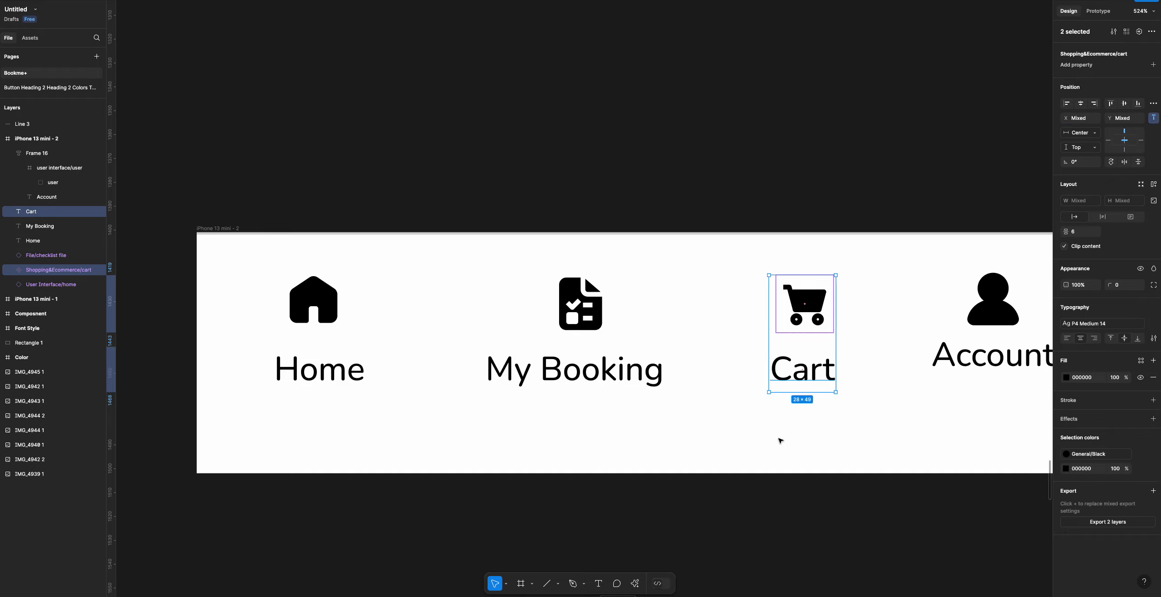
{"action": "left_click", "coordinate": [1080, 103]}
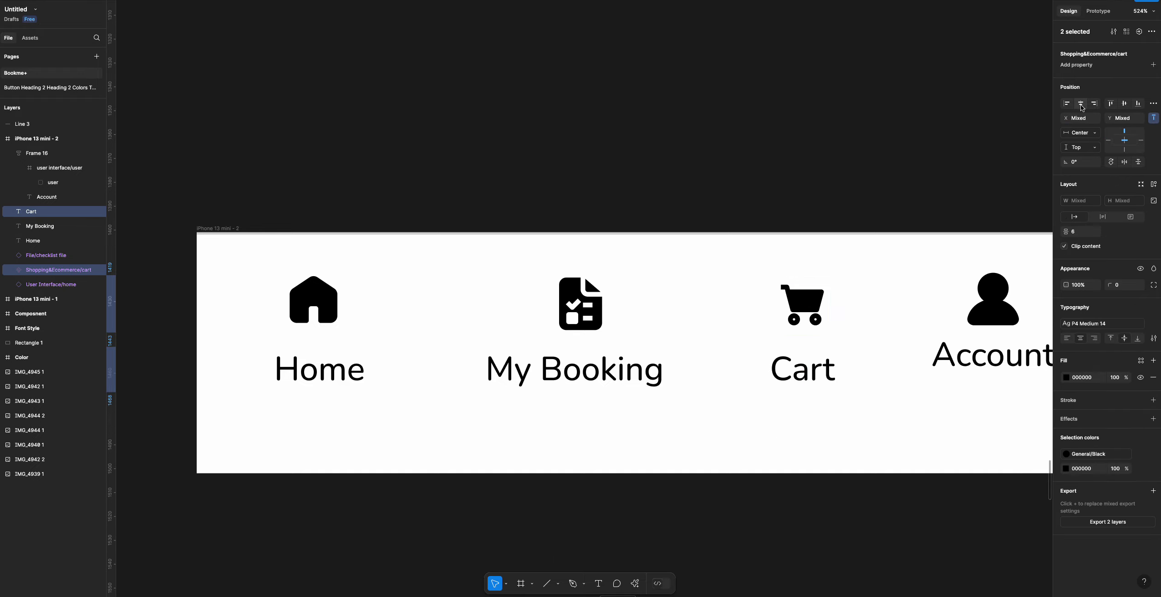
{"action": "key", "text": "ctrl+g"}
{"action": "left_click", "coordinate": [1080, 167]}
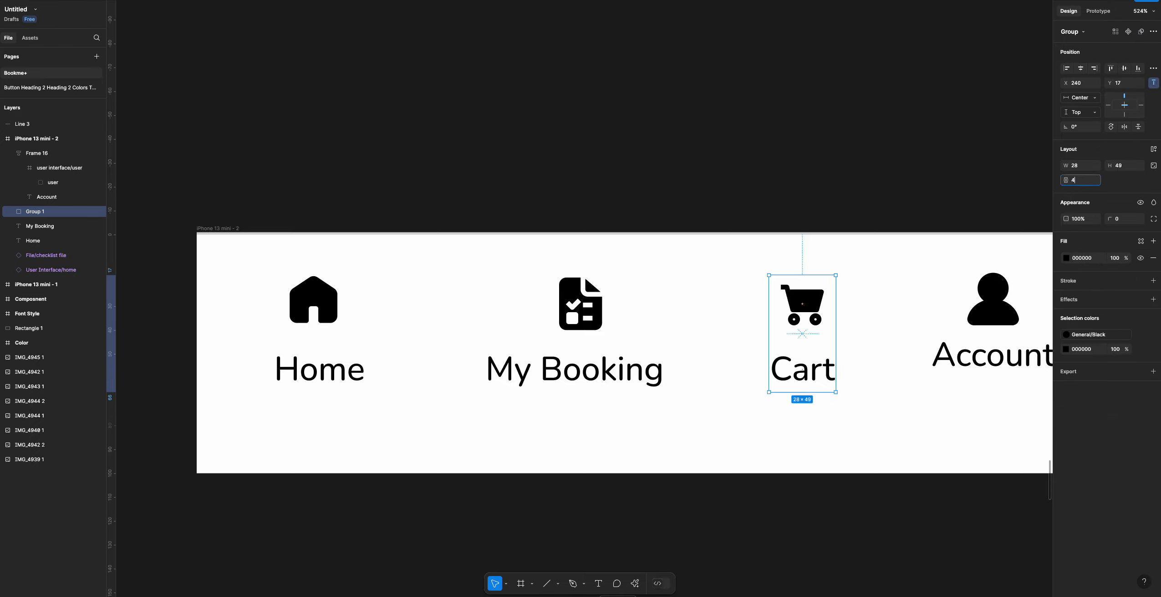
{"action": "key", "text": "Return"}
- Set the constraints of the My Booking label and checklist icon to Left and Top
{"action": "left_click", "coordinate": [607, 385]}
{"action": "left_click", "coordinate": [587, 313], "text": "shift"}
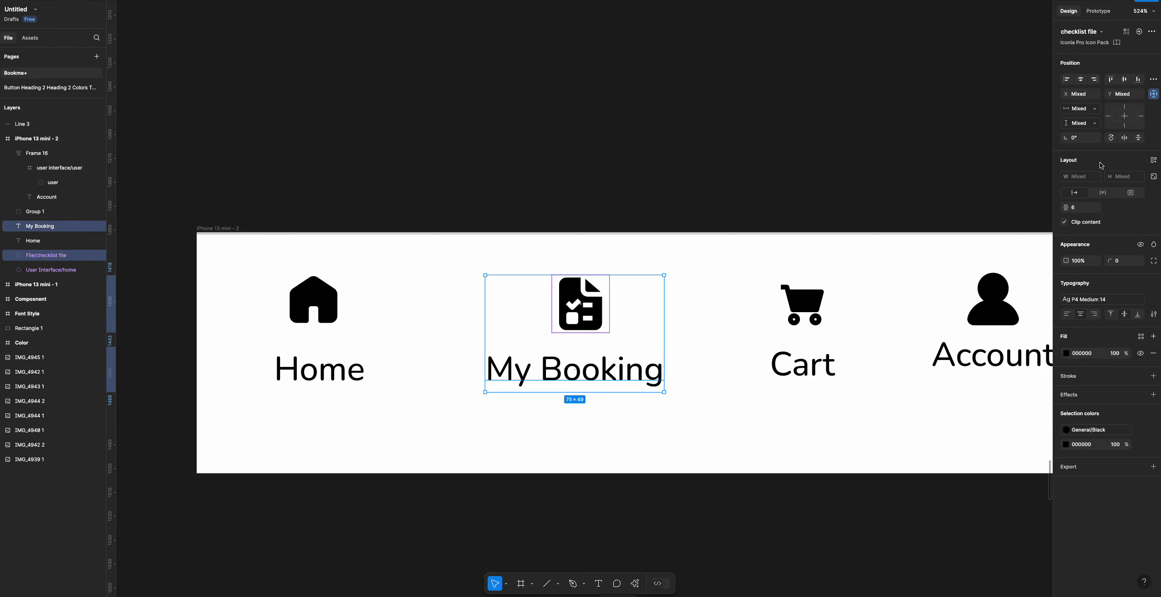
{"action": "left_click", "coordinate": [1082, 114]}
{"action": "left_click", "coordinate": [1083, 126]}
{"action": "left_click", "coordinate": [1084, 124]}
{"action": "left_click", "coordinate": [1086, 140]}
- Wrap the checklist icon and My Booking label in an auto layout frame with a vertical gap of 2
{"action": "key", "text": "shift+a"}
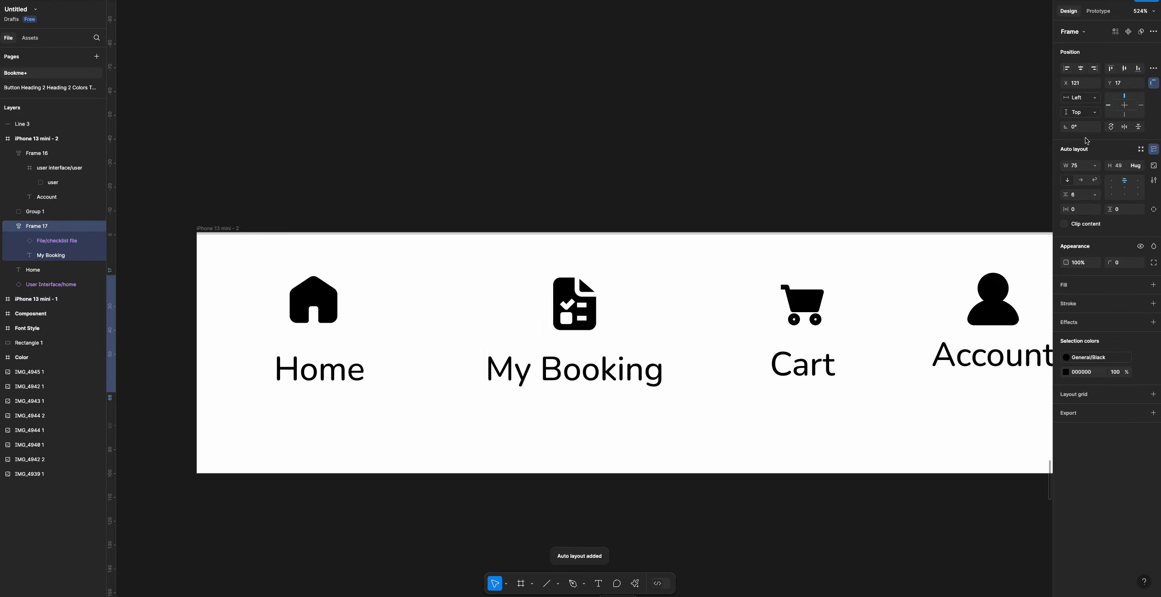
{"action": "left_click", "coordinate": [1082, 194]}
{"action": "type", "text": "2"}
{"action": "key", "text": "Return"}
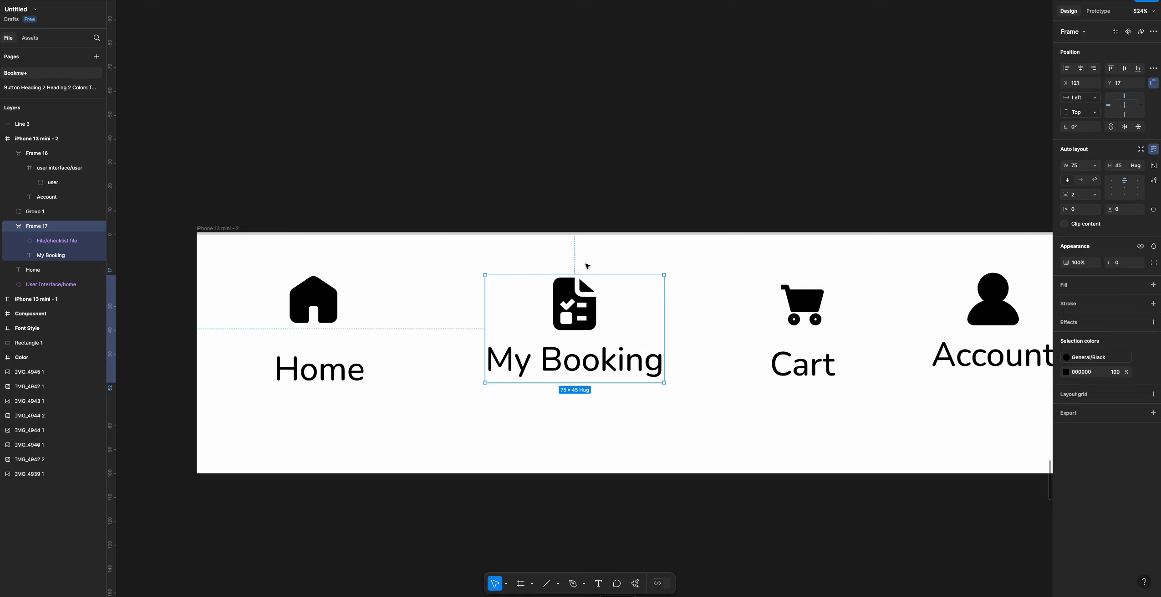
- Set the constraints of the Home label and home icon to Left and Top
{"action": "left_click", "coordinate": [336, 370]}
{"action": "left_click", "coordinate": [317, 303], "text": "shift"}
{"action": "left_click", "coordinate": [1080, 110]}
{"action": "left_click", "coordinate": [1082, 111]}
{"action": "left_click", "coordinate": [1083, 123]}
{"action": "left_click", "coordinate": [1085, 134]}
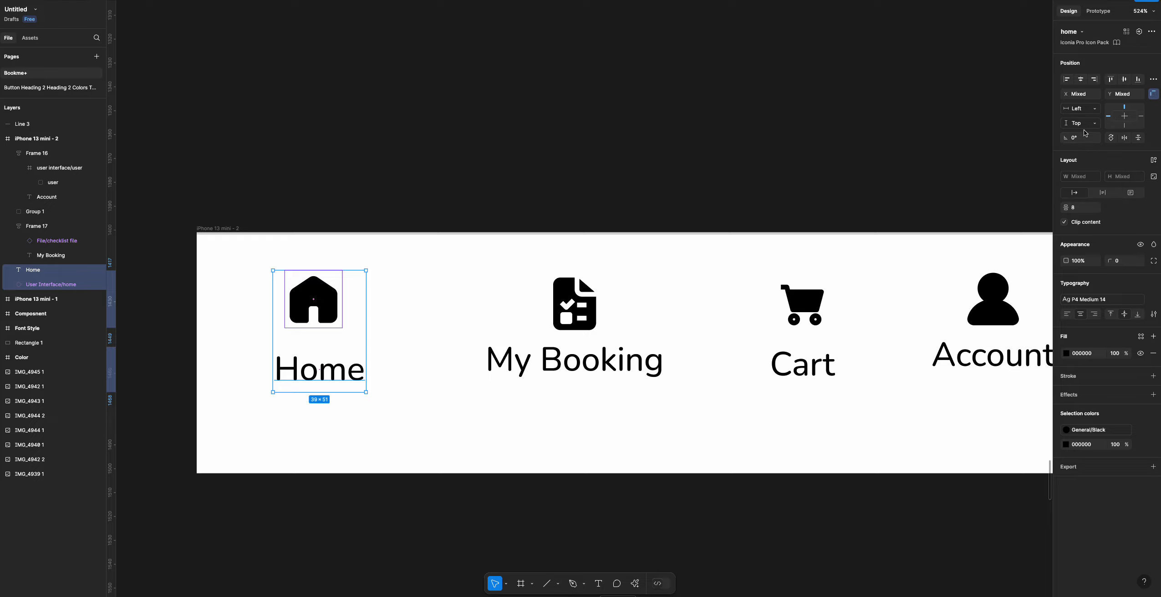
- Wrap the home icon and Home label in an auto layout frame with a vertical gap of 2
{"action": "key", "text": "shift+a"}
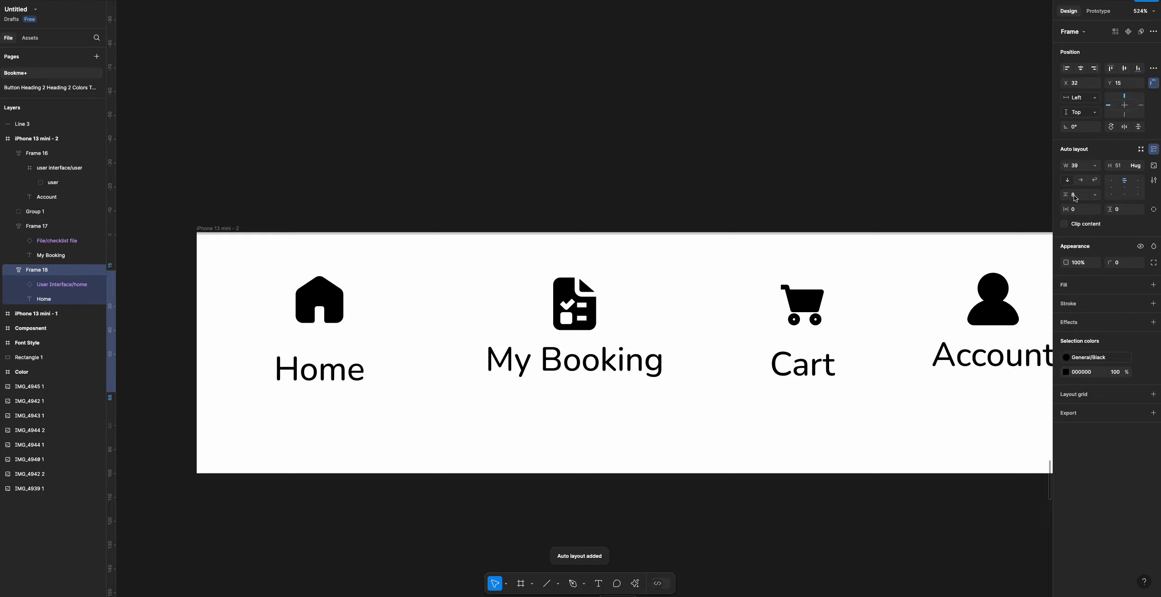
{"action": "key", "text": "Return"}
{"action": "scroll", "coordinate": [604, 433], "scroll_direction": "down", "scroll_amount": 5}
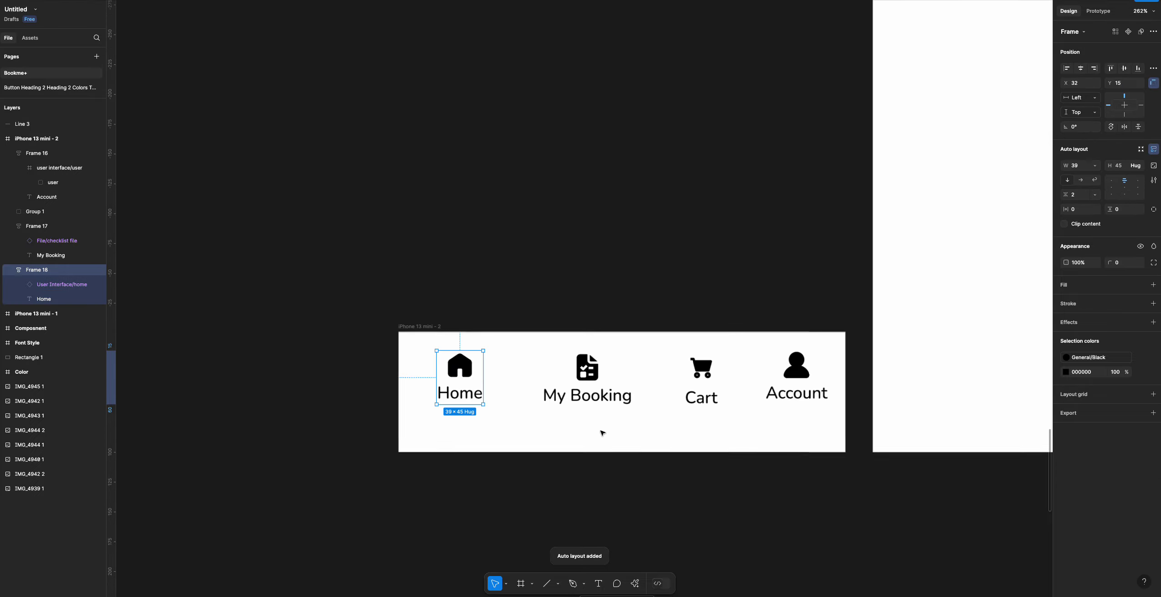
- Wrap the Home, My Booking, Cart and Account items in one horizontal auto layout frame with centered alignment
{"action": "scroll", "coordinate": [603, 432], "scroll_direction": "down", "scroll_amount": 2}
{"action": "left_click", "coordinate": [799, 383]}
{"action": "left_click_drag", "start_coordinate": [811, 376], "coordinate": [422, 288]}
{"action": "key", "text": "shift+a"}
{"action": "left_click", "coordinate": [735, 373]}
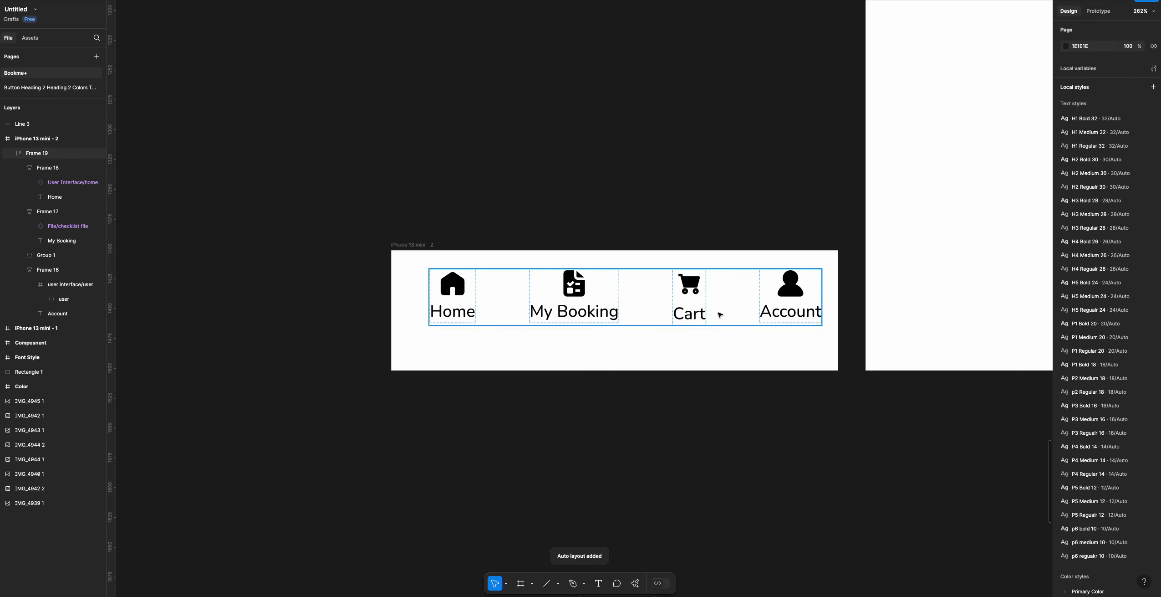
{"action": "left_click", "coordinate": [721, 316]}
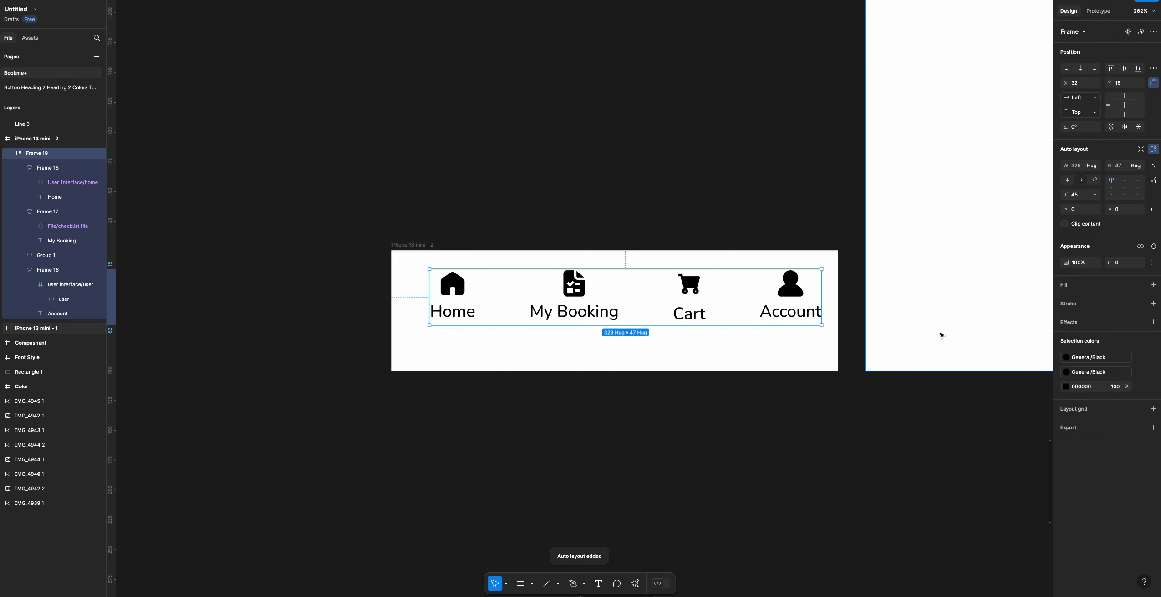
{"action": "left_click", "coordinate": [1124, 190]}
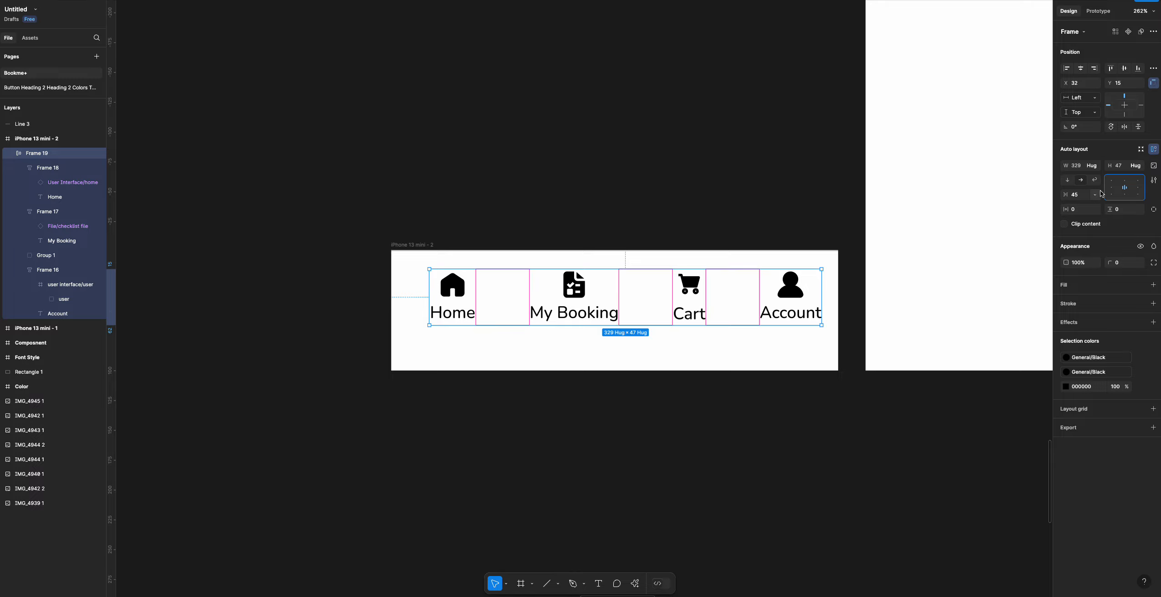
{"action": "left_click", "coordinate": [640, 412]}
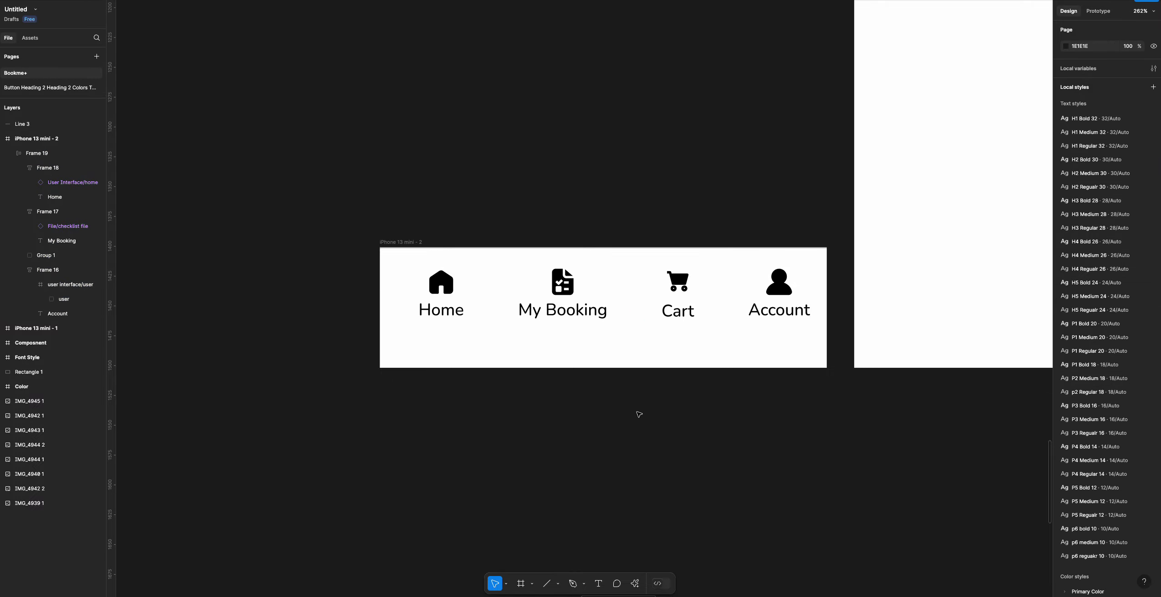
- Move the row of navigation items up to Y 12 within the bar frame
{"action": "scroll", "coordinate": [639, 413], "scroll_direction": "right", "scroll_amount": 3}
{"action": "left_click", "coordinate": [617, 308]}
{"action": "key", "text": "alt"}
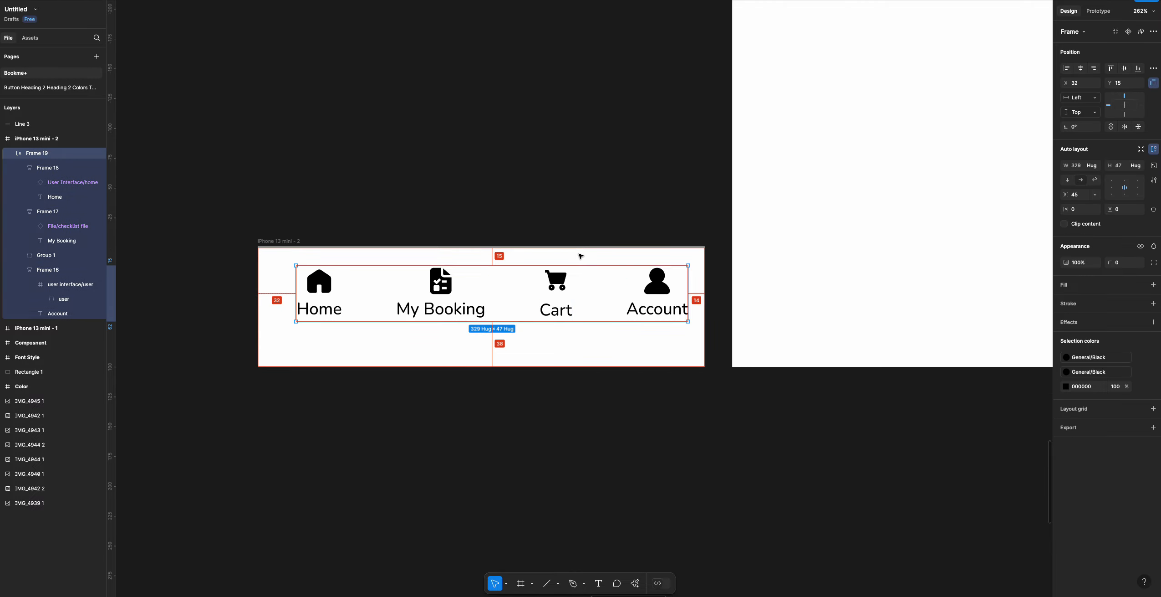
{"action": "key", "text": "Up"}
{"action": "key", "text": "Up"}
{"action": "key", "text": "Up"}
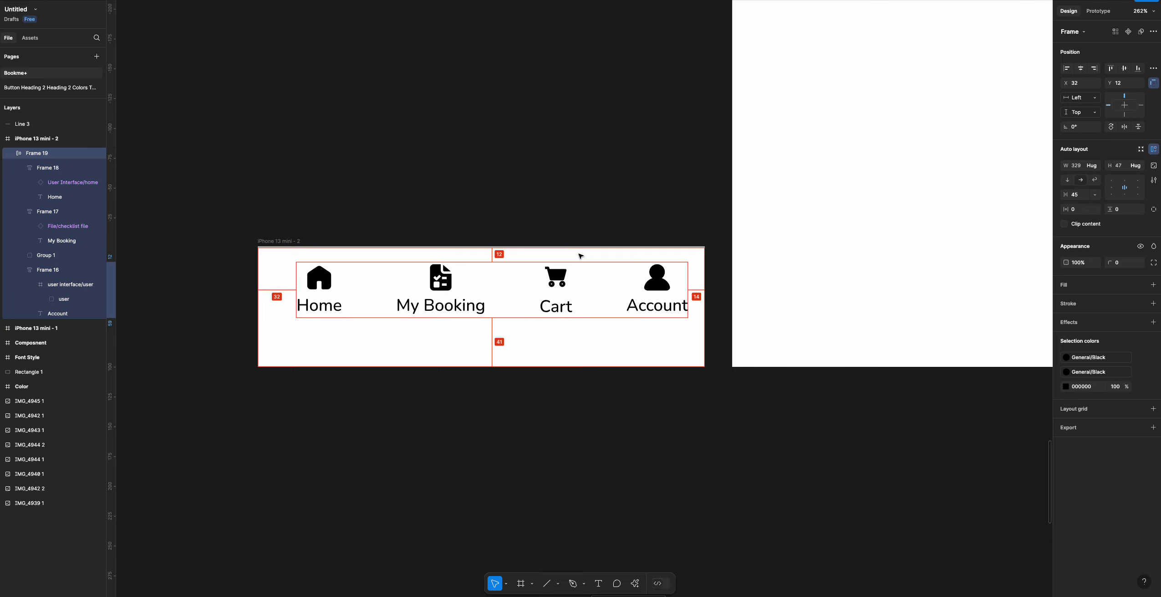
{"action": "left_click", "coordinate": [583, 399]}
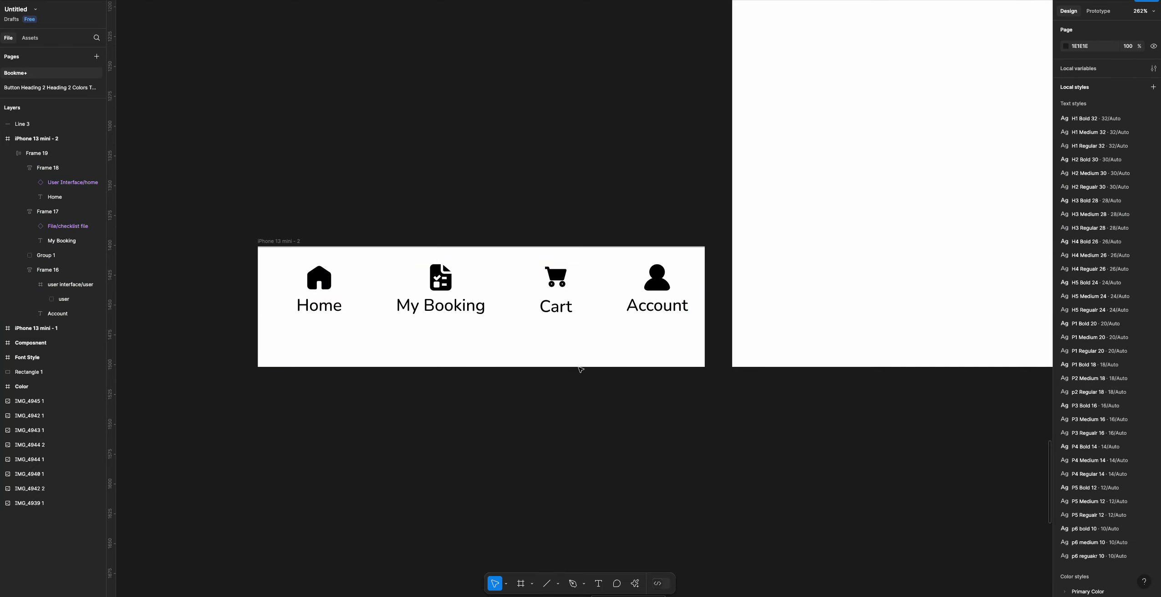
- Recolor all the navigation icons and labels with the Primary Color/200 library color
{"action": "left_click", "coordinate": [554, 293]}
{"action": "left_click", "coordinate": [1066, 357]}
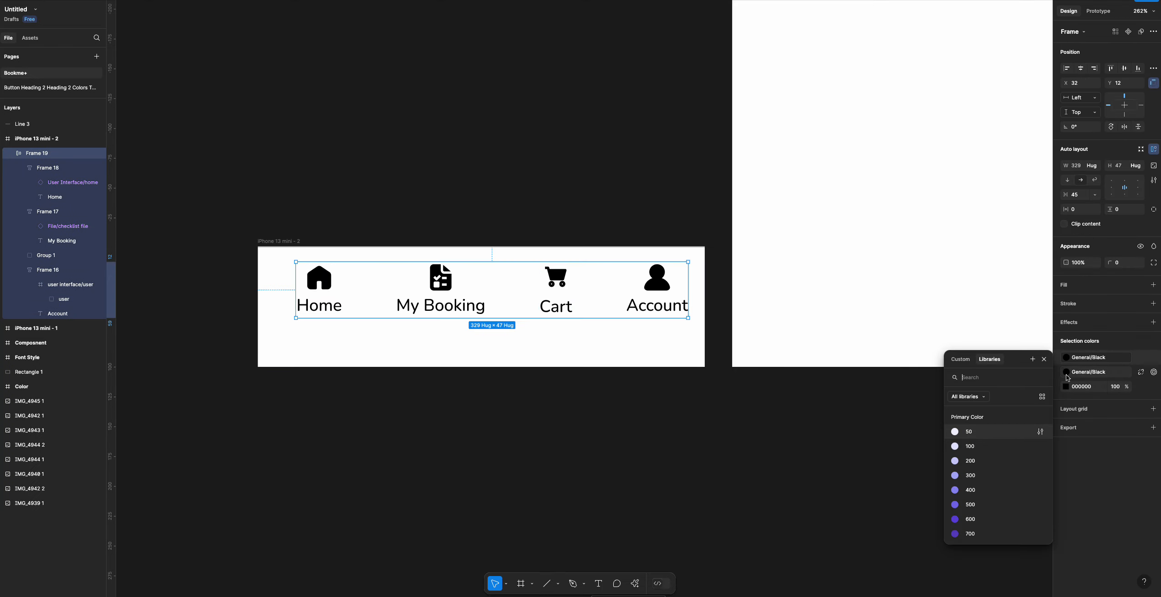
{"action": "scroll", "coordinate": [976, 514], "scroll_direction": "down", "scroll_amount": 5}
{"action": "scroll", "coordinate": [976, 514], "scroll_direction": "up", "scroll_amount": 5}
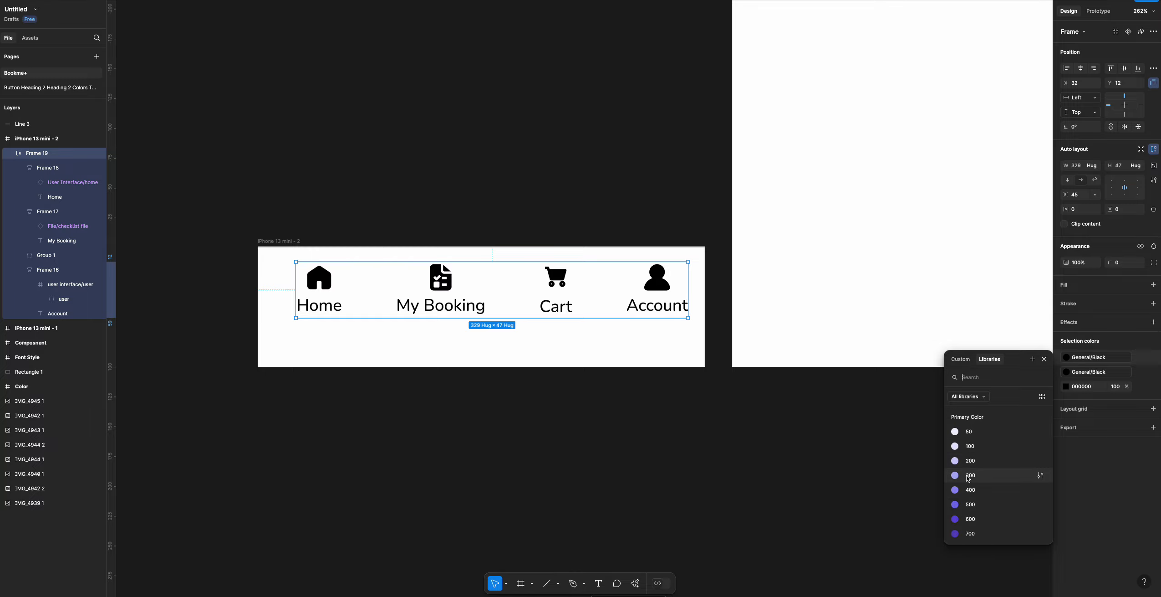
{"action": "left_click", "coordinate": [971, 461]}
{"action": "left_click", "coordinate": [1072, 375]}
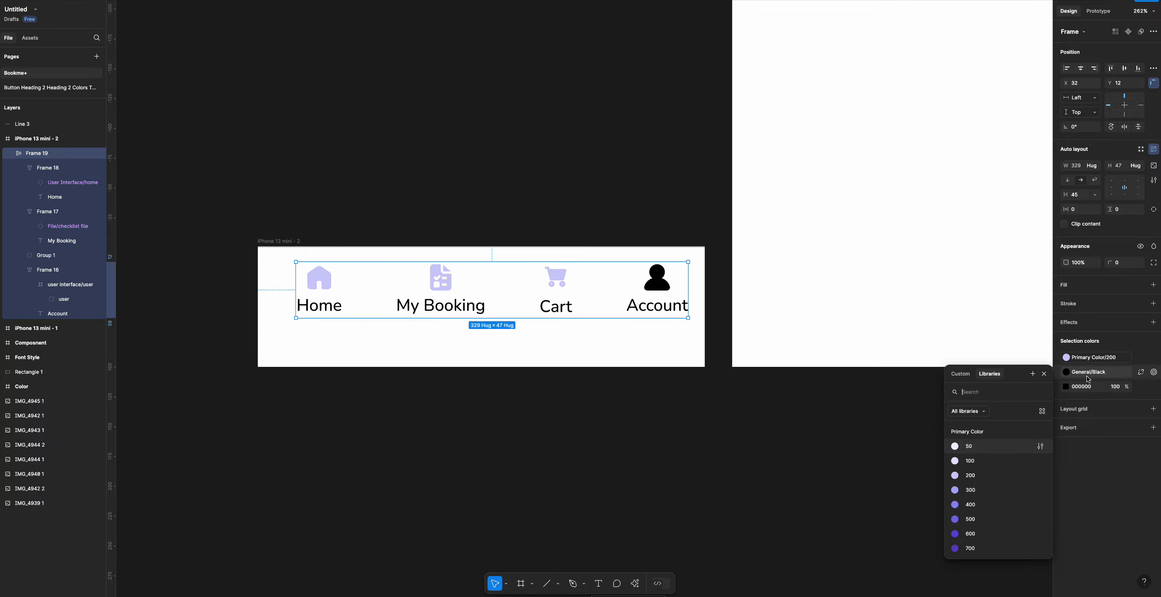
{"action": "left_click", "coordinate": [972, 460]}
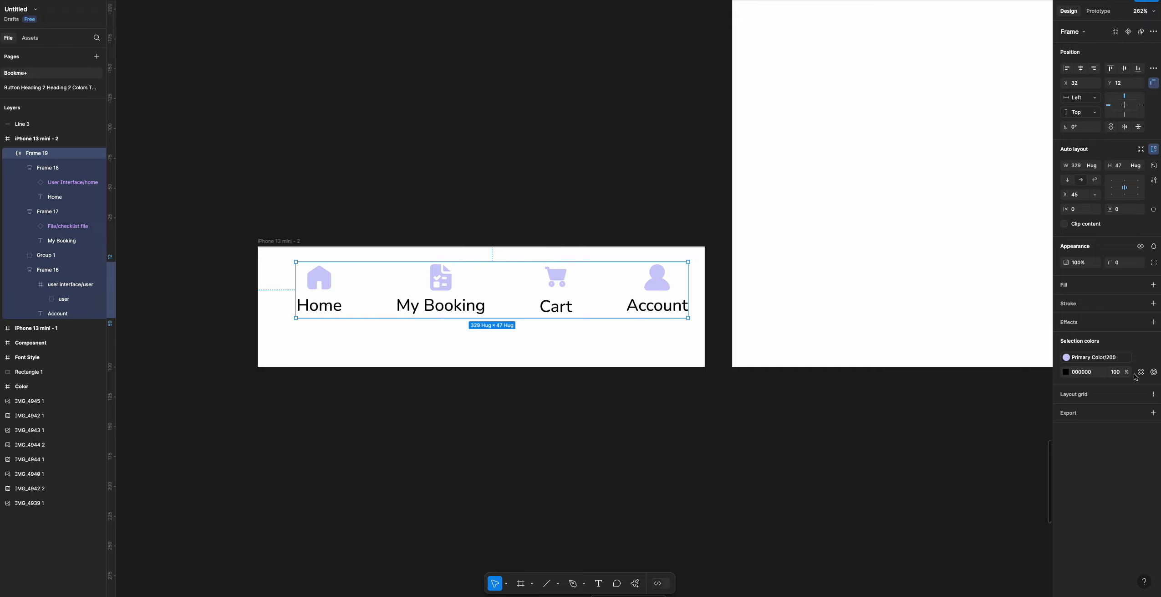
{"action": "left_click", "coordinate": [1142, 372]}
{"action": "left_click", "coordinate": [971, 482]}
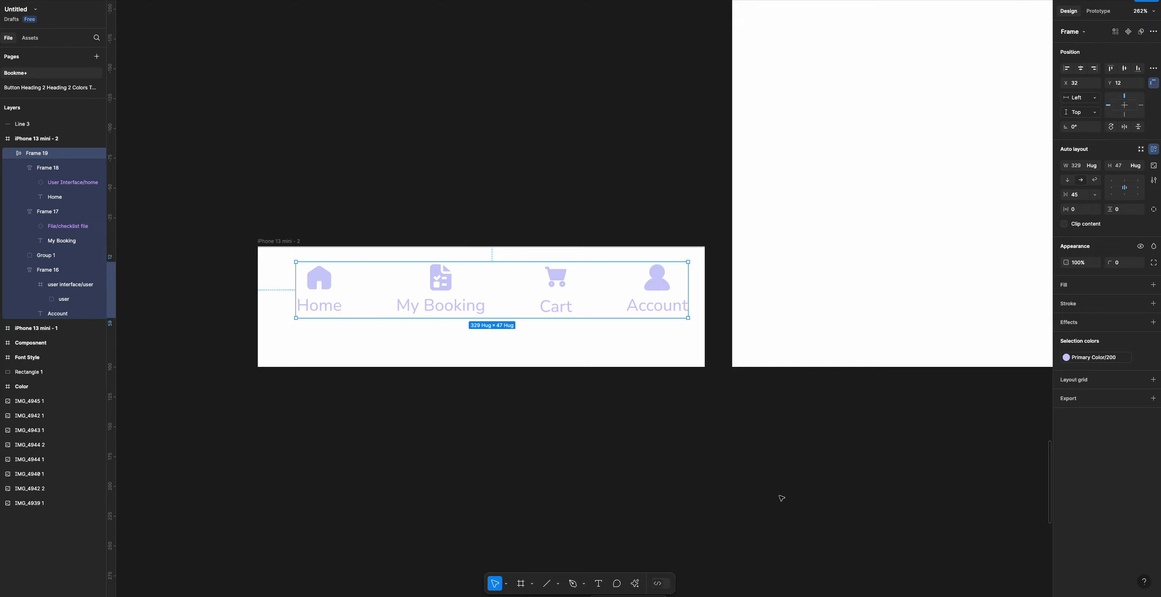
{"action": "left_click", "coordinate": [781, 497]}
{"action": "scroll", "coordinate": [738, 321], "scroll_direction": "down", "scroll_amount": 5}
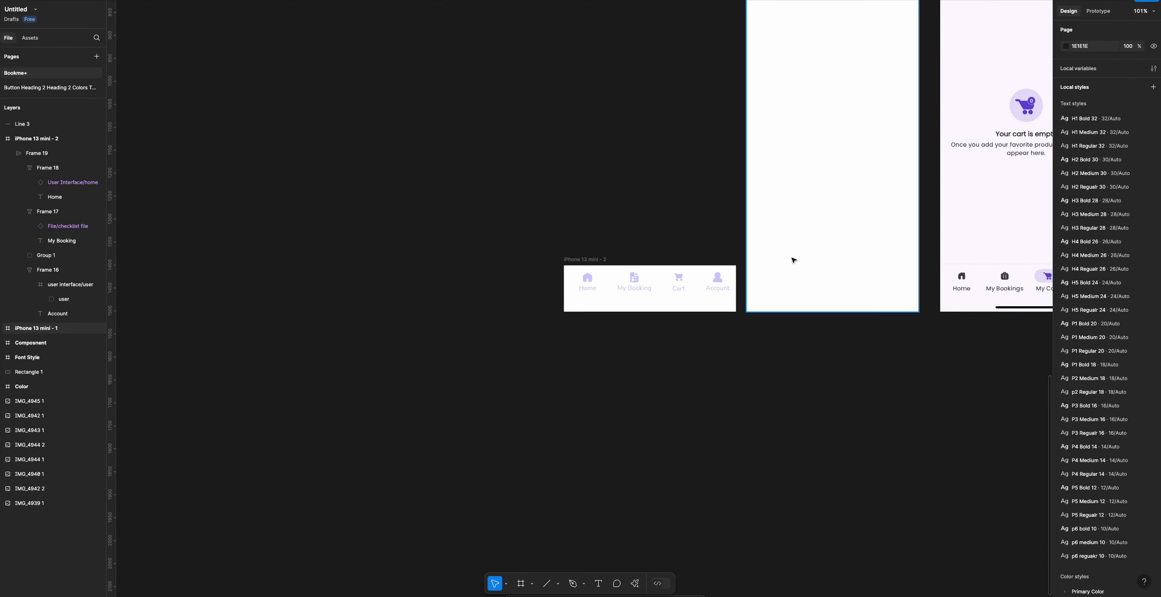
{"action": "left_click", "coordinate": [655, 293]}
{"action": "scroll", "coordinate": [616, 295], "scroll_direction": "up", "scroll_amount": 3}
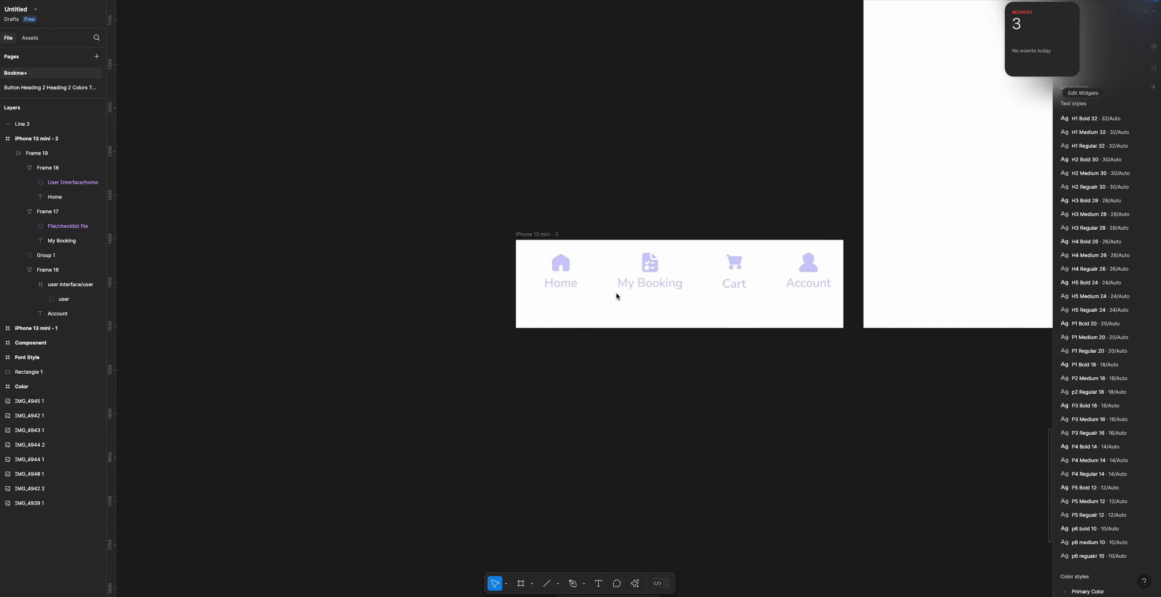
{"action": "scroll", "coordinate": [616, 295], "scroll_direction": "down", "scroll_amount": 2}
{"action": "left_click_drag", "start_coordinate": [563, 249], "coordinate": [607, 410]}
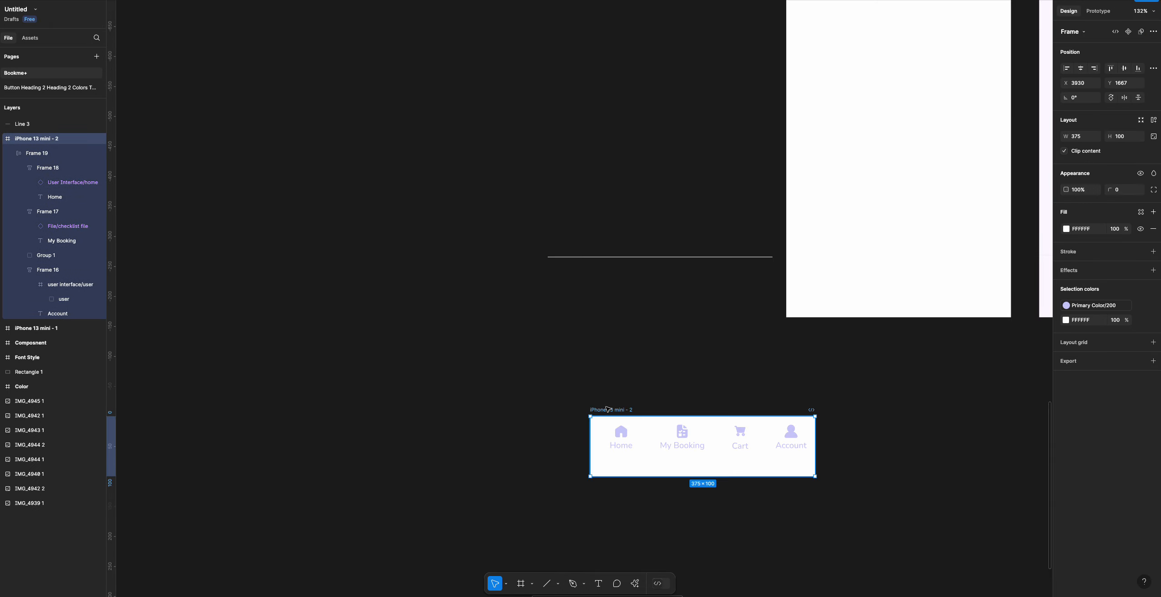
{"action": "key", "text": "ctrl+z"}
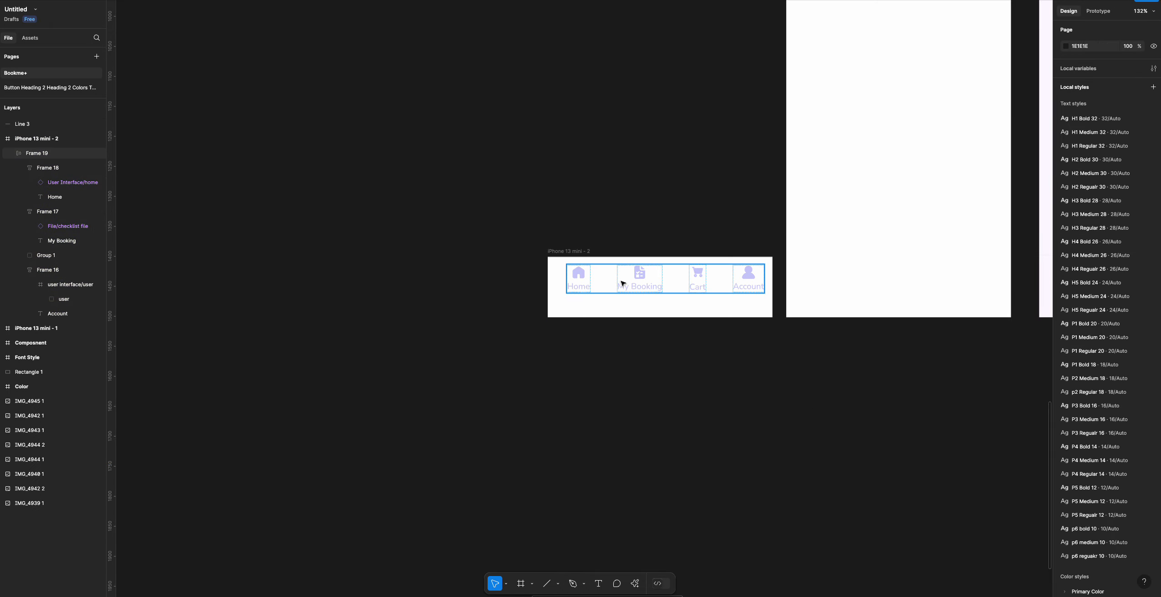
- Place the loose divider line inside the navigation bar frame, aligned along its top edge at Y 1
{"action": "left_click", "coordinate": [600, 258]}
{"action": "key", "text": "ctrl+x"}
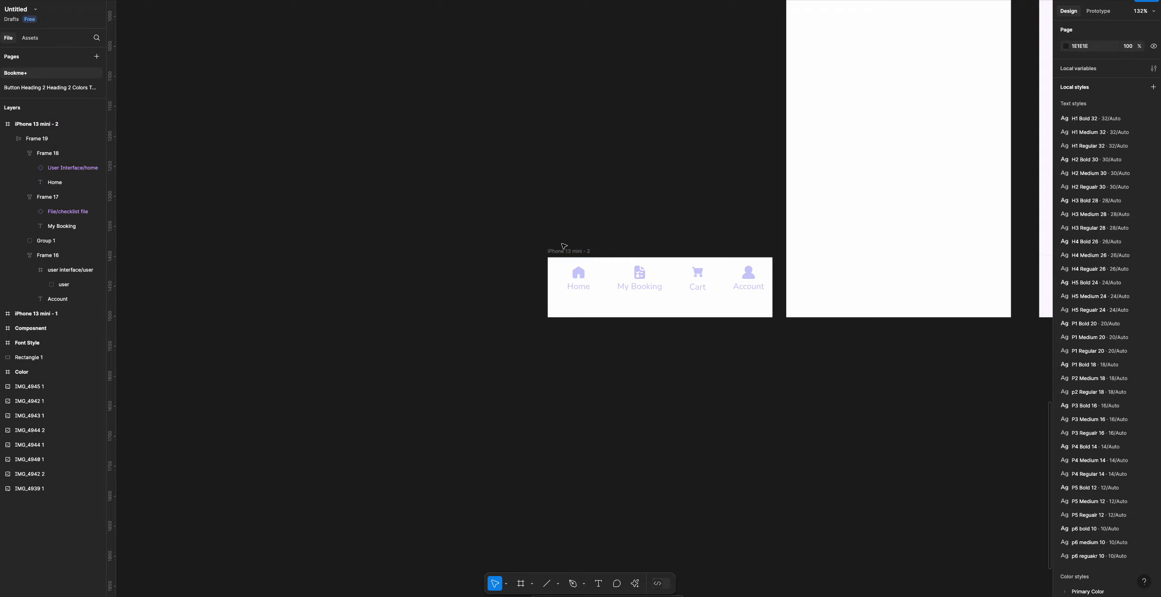
{"action": "left_click", "coordinate": [563, 250]}
{"action": "key", "text": "ctrl+v"}
{"action": "left_click", "coordinate": [620, 212]}
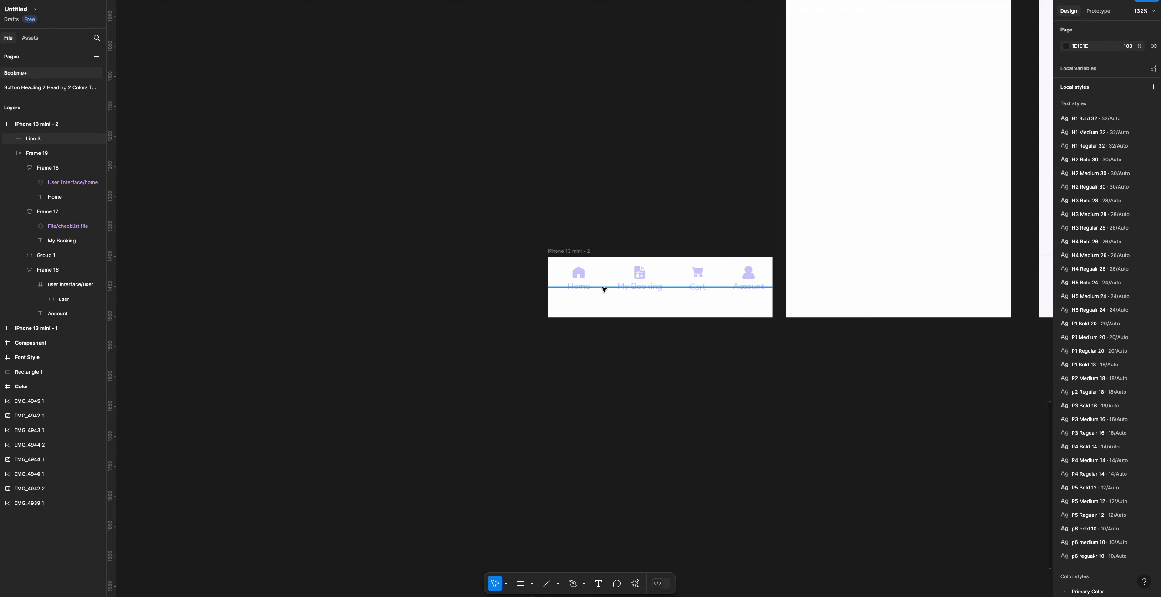
{"action": "left_click", "coordinate": [606, 287]}
{"action": "left_click", "coordinate": [1116, 69]}
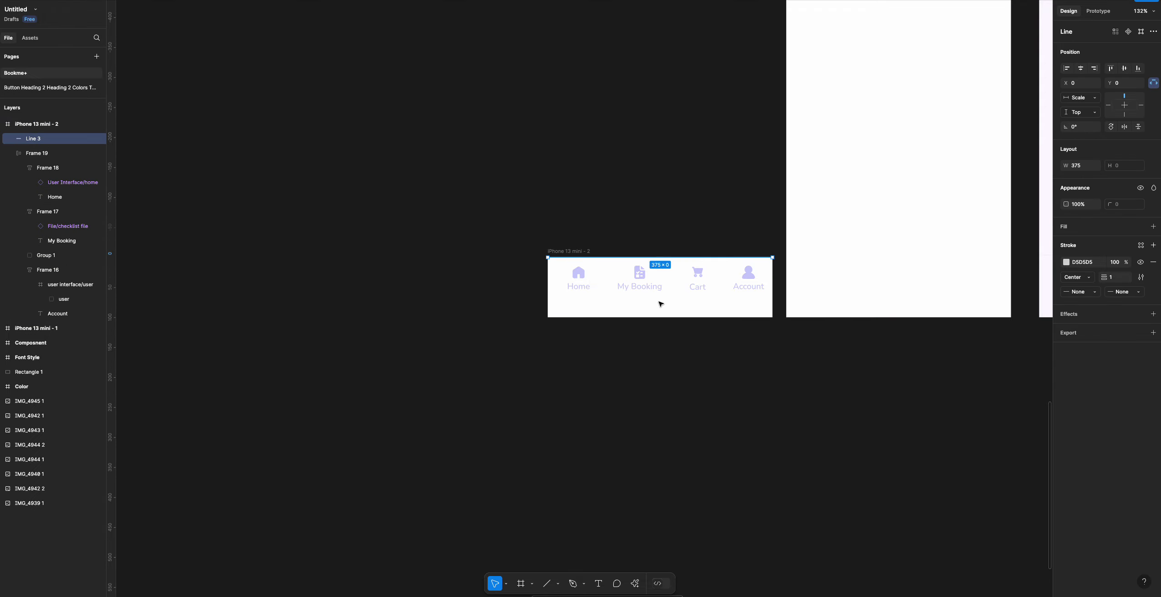
{"action": "key", "text": "shift+2"}
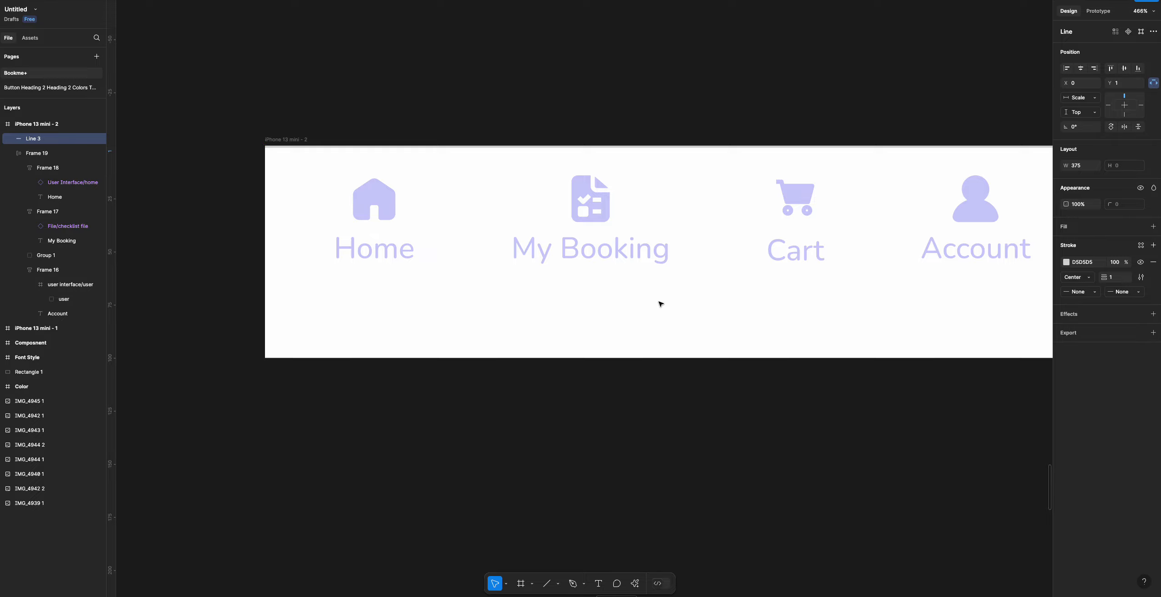
{"action": "left_click", "coordinate": [686, 73]}
- Move the whole navigation bar frame below the phone screens, to about X 3911, Y 1635
{"action": "scroll", "coordinate": [687, 72], "scroll_direction": "down", "scroll_amount": 5}
{"action": "left_click_drag", "start_coordinate": [566, 97], "coordinate": [542, 246]}
{"action": "key", "text": "Delete"}
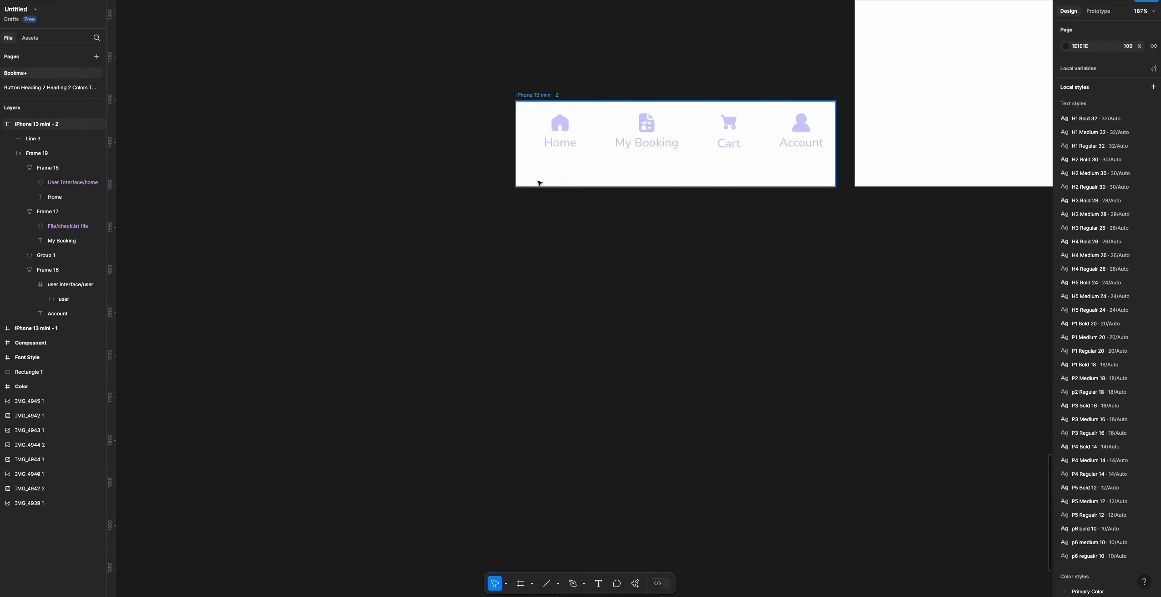
{"action": "left_click_drag", "start_coordinate": [539, 182], "coordinate": [583, 380]}
{"action": "scroll", "coordinate": [607, 303], "scroll_direction": "right", "scroll_amount": 2}
{"action": "scroll", "coordinate": [607, 303], "scroll_direction": "down", "scroll_amount": 1}
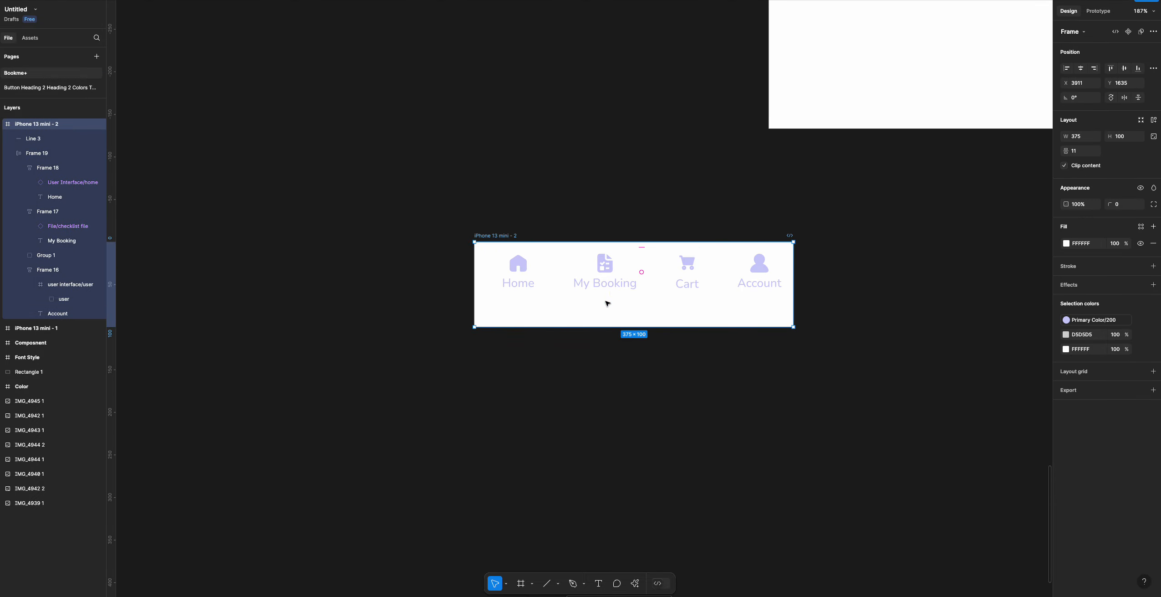
- Recolor all the navigation icons and labels with the dark grey 700 library color
{"action": "left_click", "coordinate": [531, 275]}
{"action": "left_click", "coordinate": [1074, 362]}
{"action": "scroll", "coordinate": [980, 496], "scroll_direction": "down", "scroll_amount": 5}
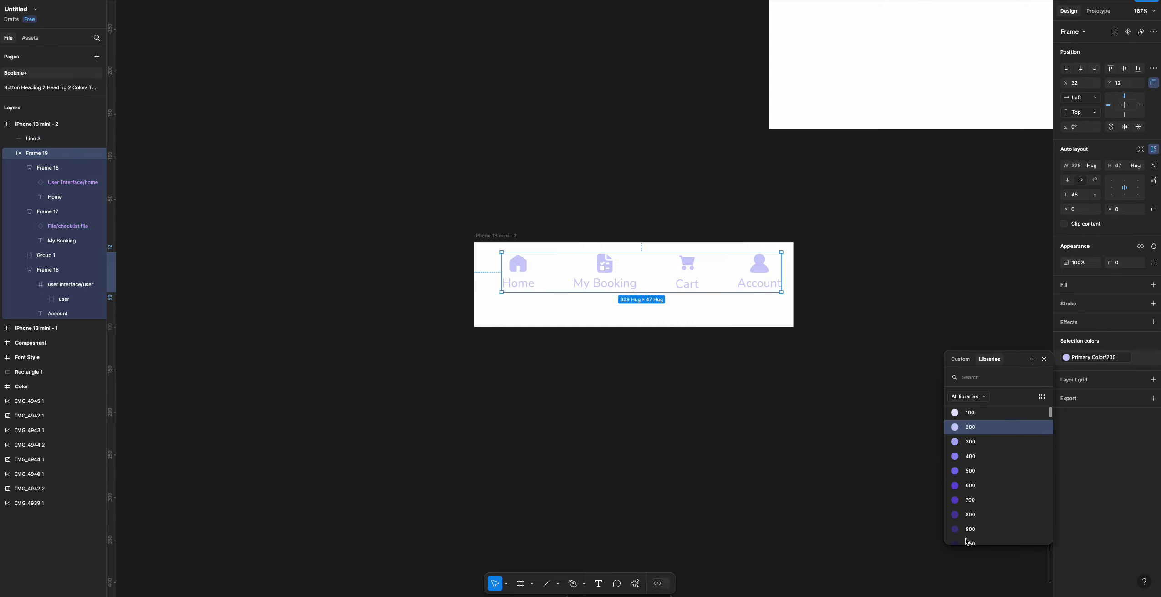
{"action": "scroll", "coordinate": [980, 496], "scroll_direction": "down", "scroll_amount": 2}
{"action": "scroll", "coordinate": [976, 489], "scroll_direction": "up", "scroll_amount": 3}
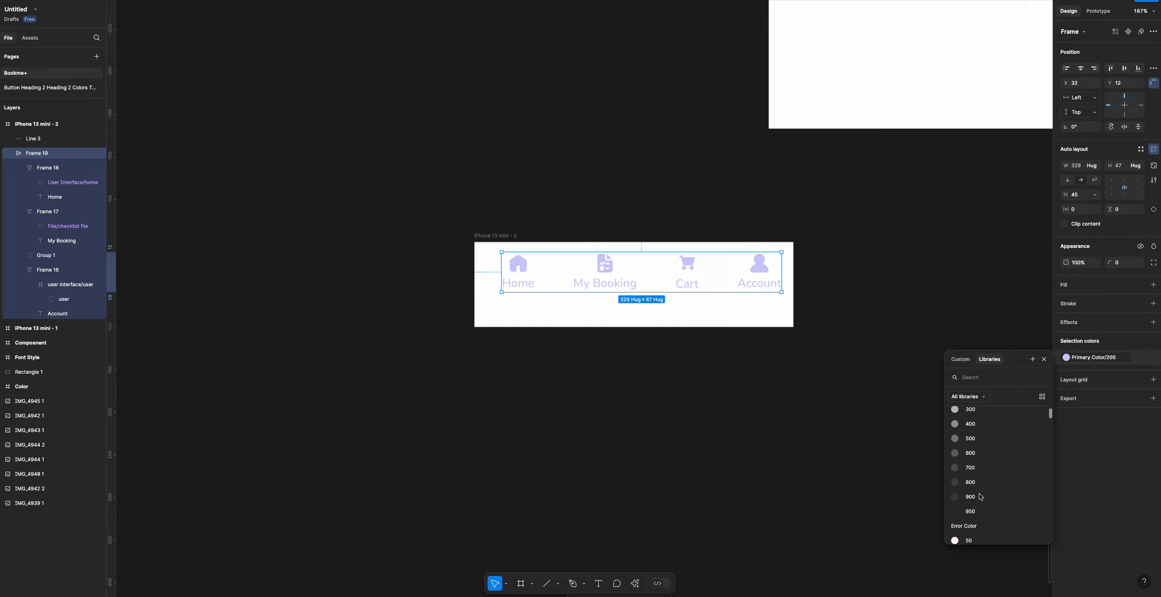
{"action": "left_click", "coordinate": [975, 483]}
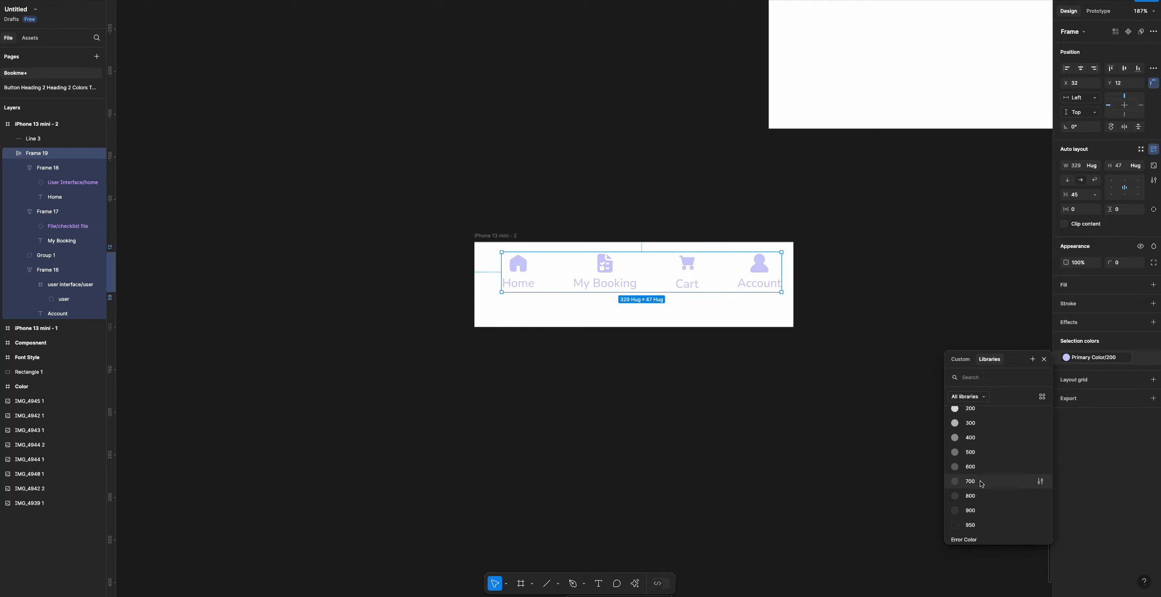
{"action": "left_click", "coordinate": [717, 421]}
{"action": "left_click", "coordinate": [718, 420]}
- Draw a horizontal home indicator line about 121 long near the bar's lower edge, centered horizontally, with a stroke weight of 5
{"action": "scroll", "coordinate": [718, 421], "scroll_direction": "down", "scroll_amount": 1}
{"action": "scroll", "coordinate": [718, 420], "scroll_direction": "right", "scroll_amount": 7}
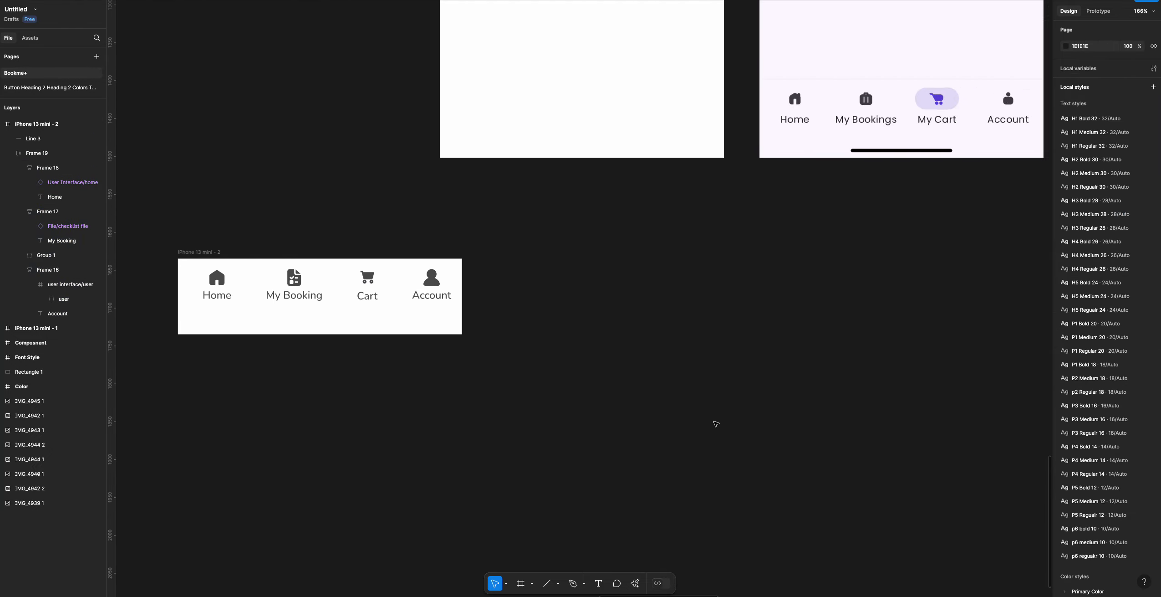
{"action": "scroll", "coordinate": [717, 420], "scroll_direction": "down", "scroll_amount": 2}
{"action": "scroll", "coordinate": [703, 418], "scroll_direction": "left", "scroll_amount": 2}
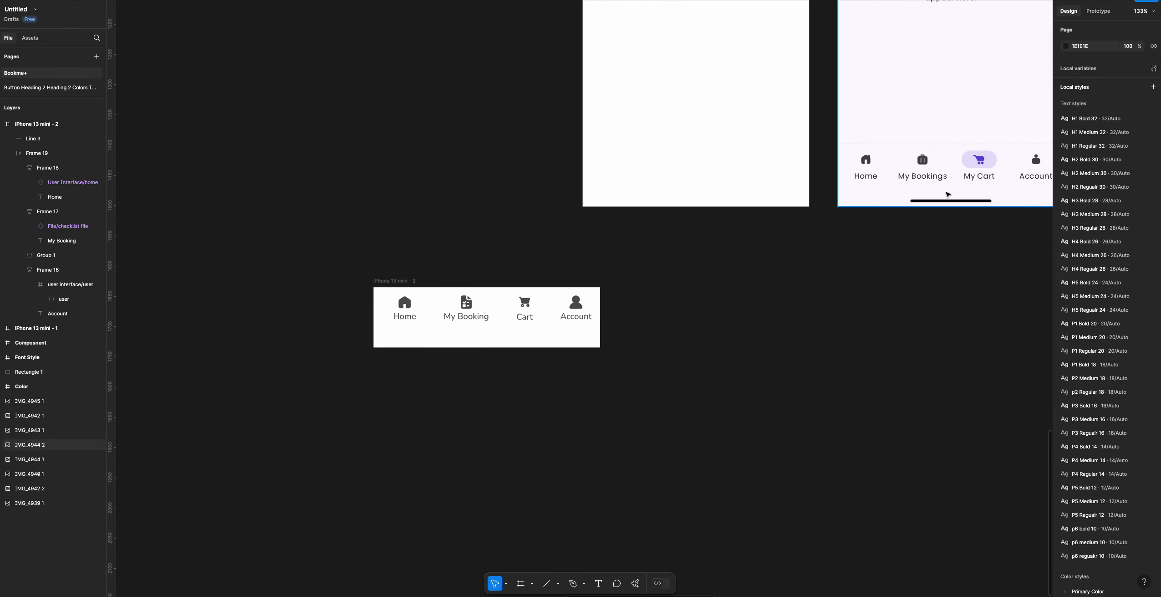
{"action": "key", "text": "l"}
{"action": "left_click_drag", "start_coordinate": [451, 341], "coordinate": [524, 342]}
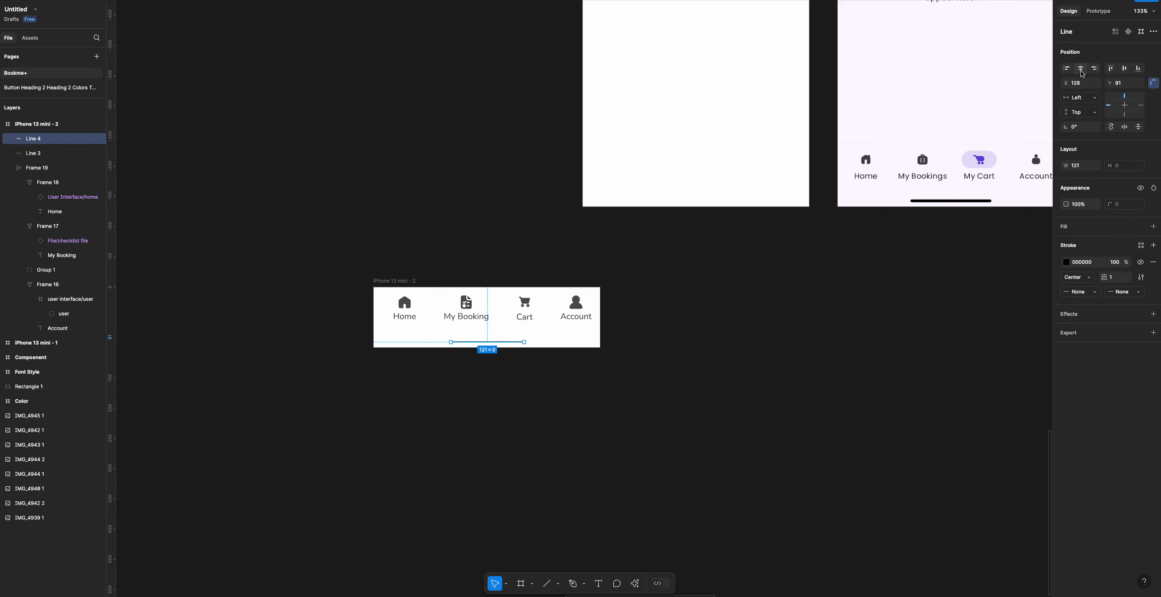
{"action": "left_click_drag", "start_coordinate": [1105, 277], "coordinate": [1114, 277]}
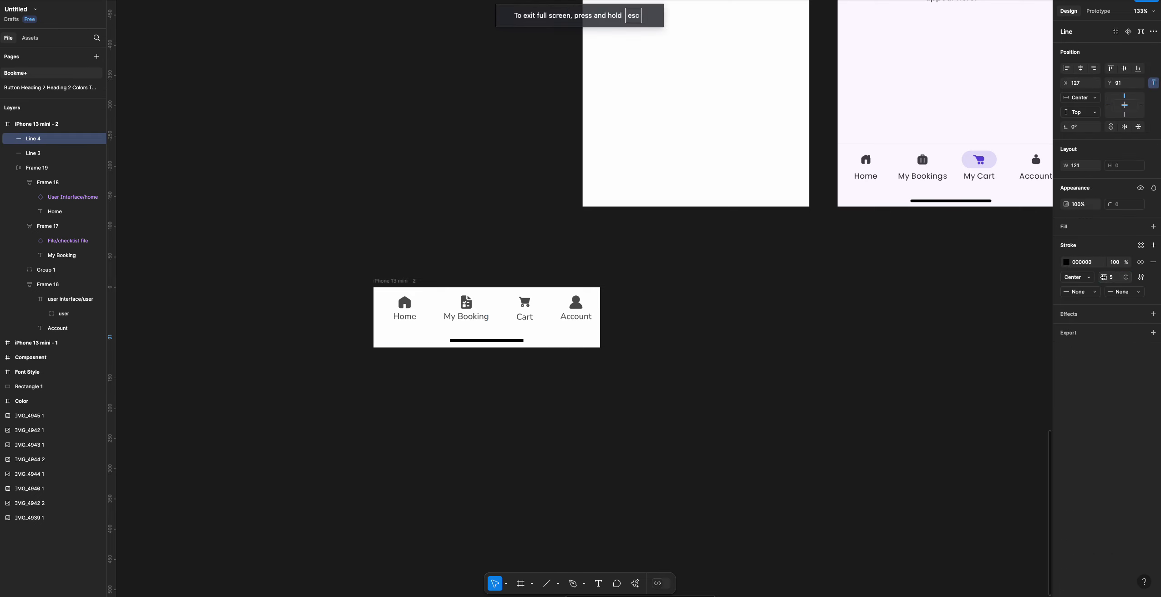
- Give both ends of the home indicator line round caps
{"action": "left_click", "coordinate": [1084, 292]}
{"action": "left_click", "coordinate": [1090, 364]}
{"action": "left_click", "coordinate": [1082, 291]}
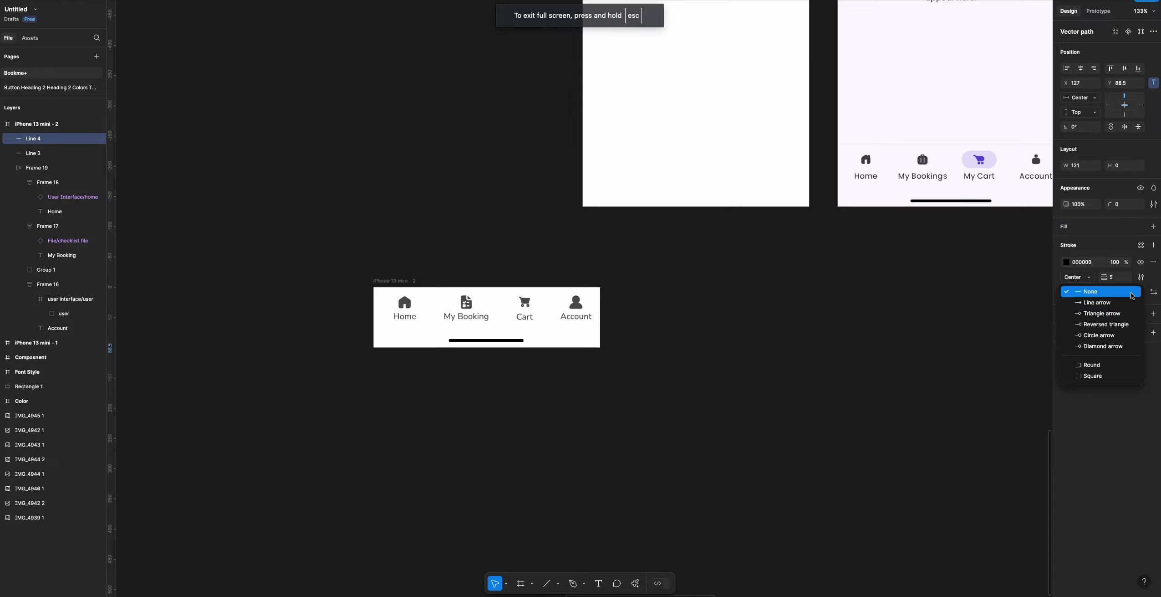
{"action": "left_click", "coordinate": [1081, 365]}
{"action": "left_click", "coordinate": [736, 363]}
{"action": "scroll", "coordinate": [653, 365], "scroll_direction": "left", "scroll_amount": 3}
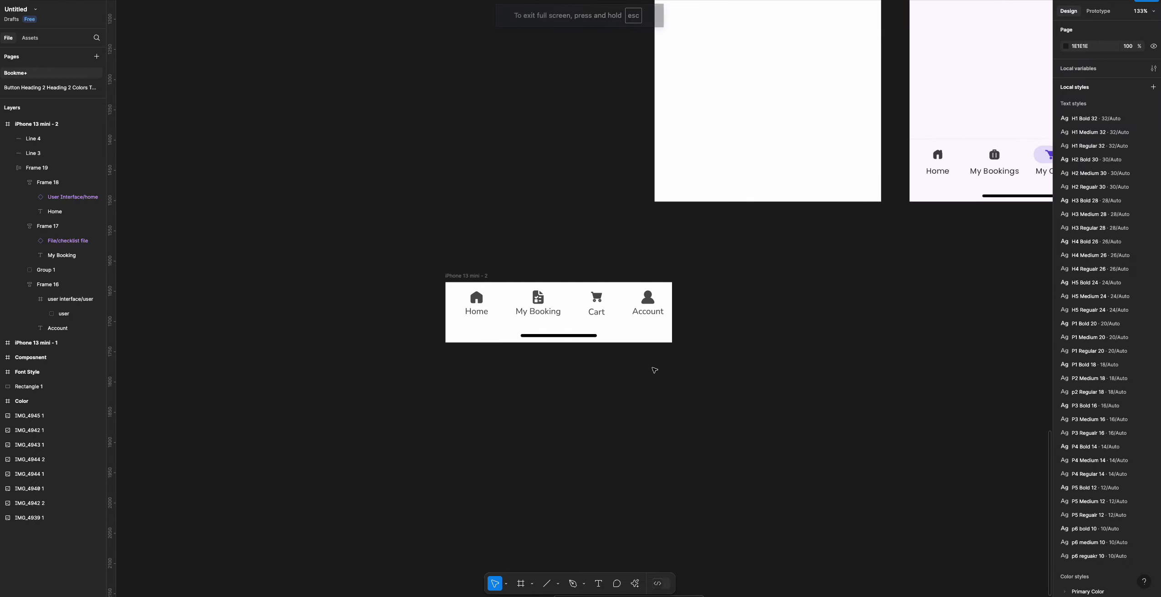
{"action": "scroll", "coordinate": [585, 353], "scroll_direction": "up", "scroll_amount": 2}
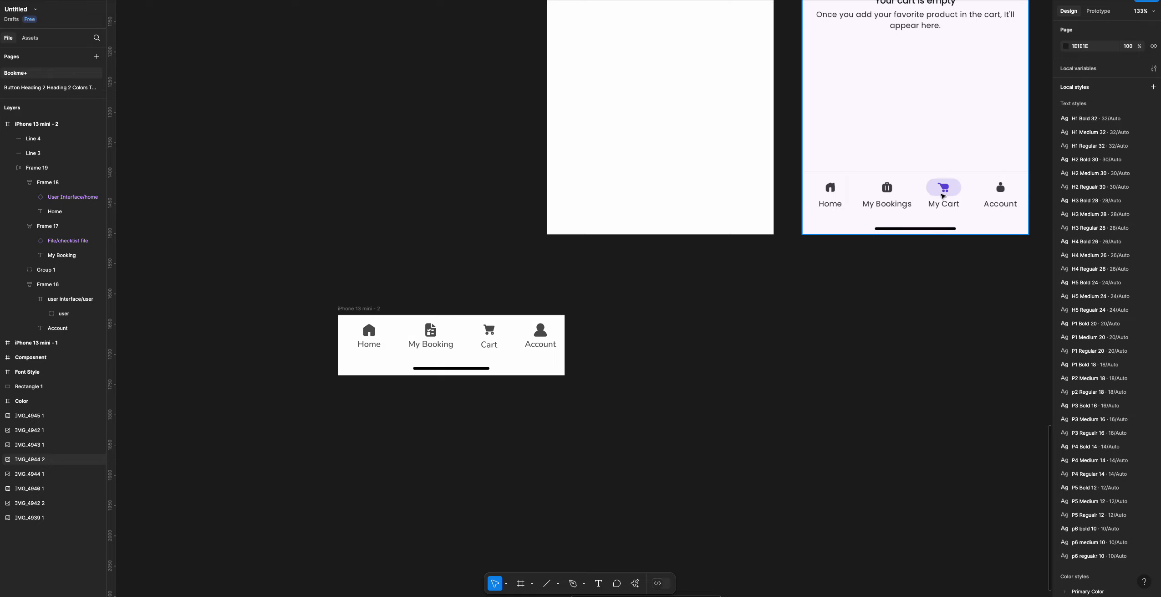
{"action": "scroll", "coordinate": [936, 188], "scroll_direction": "up", "scroll_amount": 5}
{"action": "scroll", "coordinate": [936, 188], "scroll_direction": "right", "scroll_amount": 2}
{"action": "scroll", "coordinate": [655, 410], "scroll_direction": "down", "scroll_amount": 4}
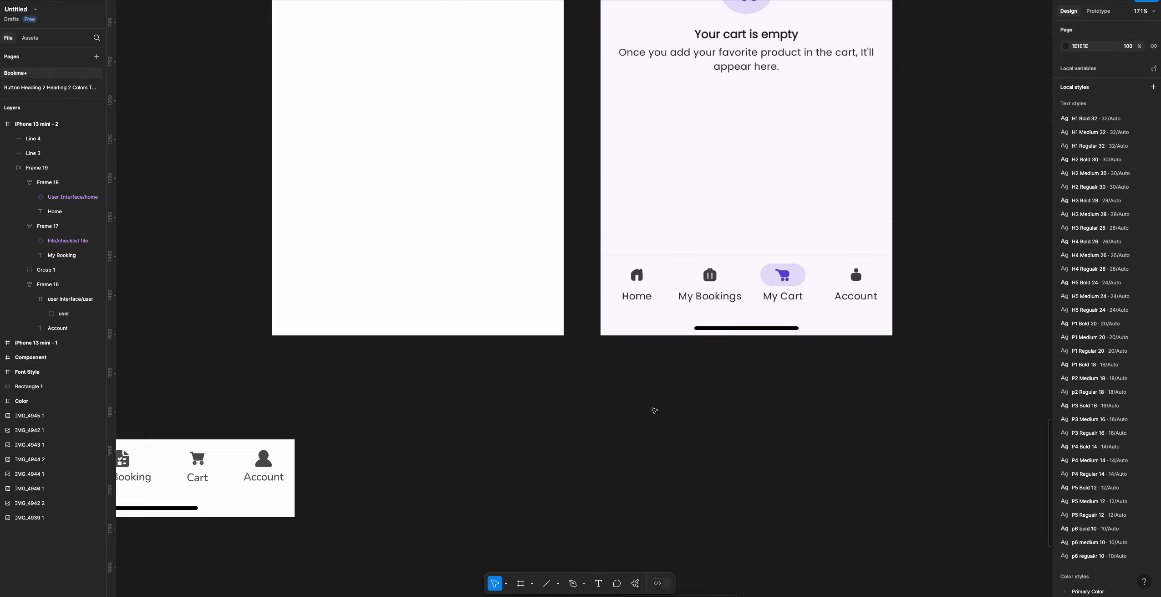
- Copy the home icon out of the navigation row and place the copy beneath the Home label, at about X 36, Y 65
{"action": "scroll", "coordinate": [655, 410], "scroll_direction": "left", "scroll_amount": 6}
{"action": "scroll", "coordinate": [655, 410], "scroll_direction": "down", "scroll_amount": 1}
{"action": "left_click", "coordinate": [366, 412]}
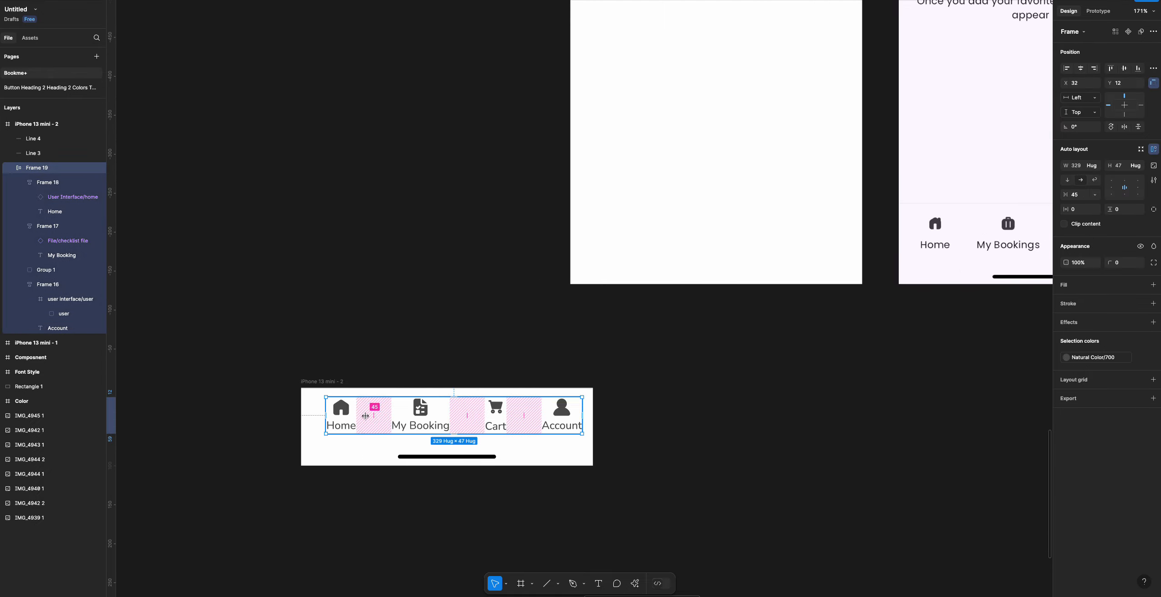
{"action": "left_click", "coordinate": [366, 485]}
{"action": "scroll", "coordinate": [365, 485], "scroll_direction": "up", "scroll_amount": 5}
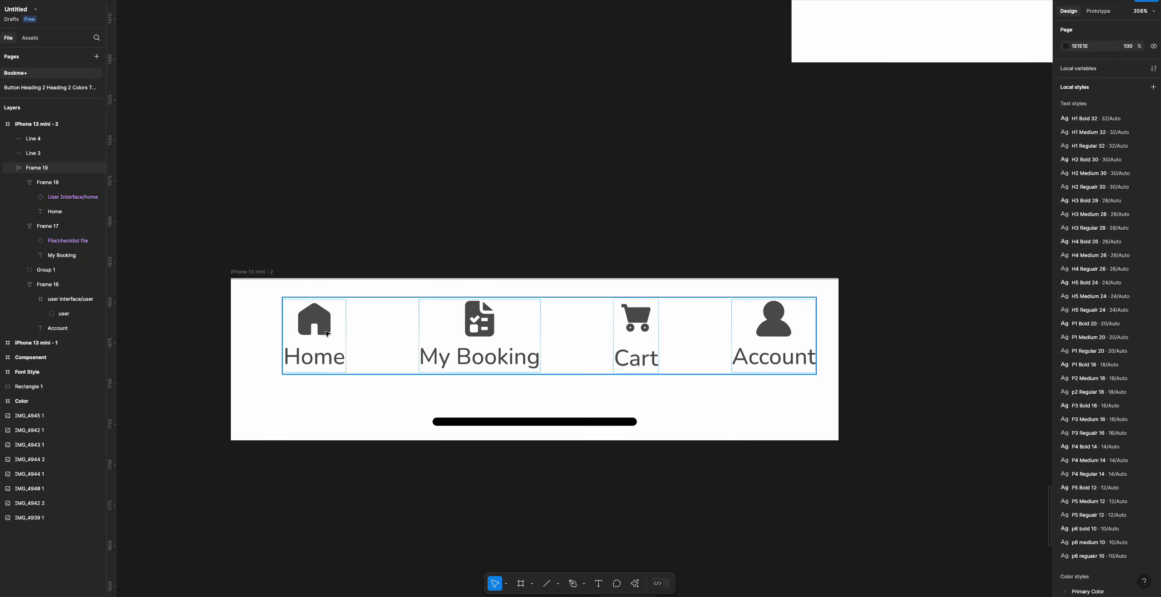
{"action": "double_click", "coordinate": [328, 337]}
{"action": "double_click", "coordinate": [315, 315]}
{"action": "double_click", "coordinate": [316, 315]}
{"action": "left_click_drag", "start_coordinate": [315, 315], "coordinate": [306, 396]}
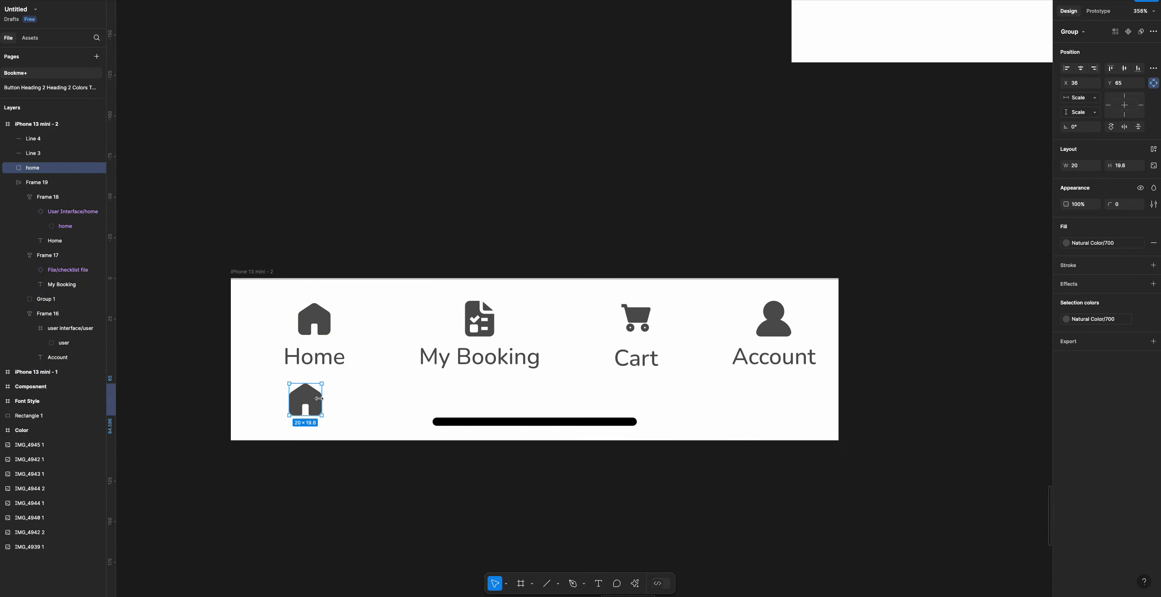
- Draw a rectangle about 42 by 24 beneath the Home label and place the home icon copy over it, in front
{"action": "mouse_move", "coordinate": [280, 382]}
{"action": "left_mouse_down"}
{"action": "mouse_move", "coordinate": [346, 412]}
{"action": "mouse_move", "coordinate": [346, 429]}
{"action": "mouse_move", "coordinate": [324, 383]}
{"action": "mouse_move", "coordinate": [312, 421]}
{"action": "mouse_move", "coordinate": [329, 407]}
{"action": "left_mouse_up"}
{"action": "left_click", "coordinate": [304, 387]}
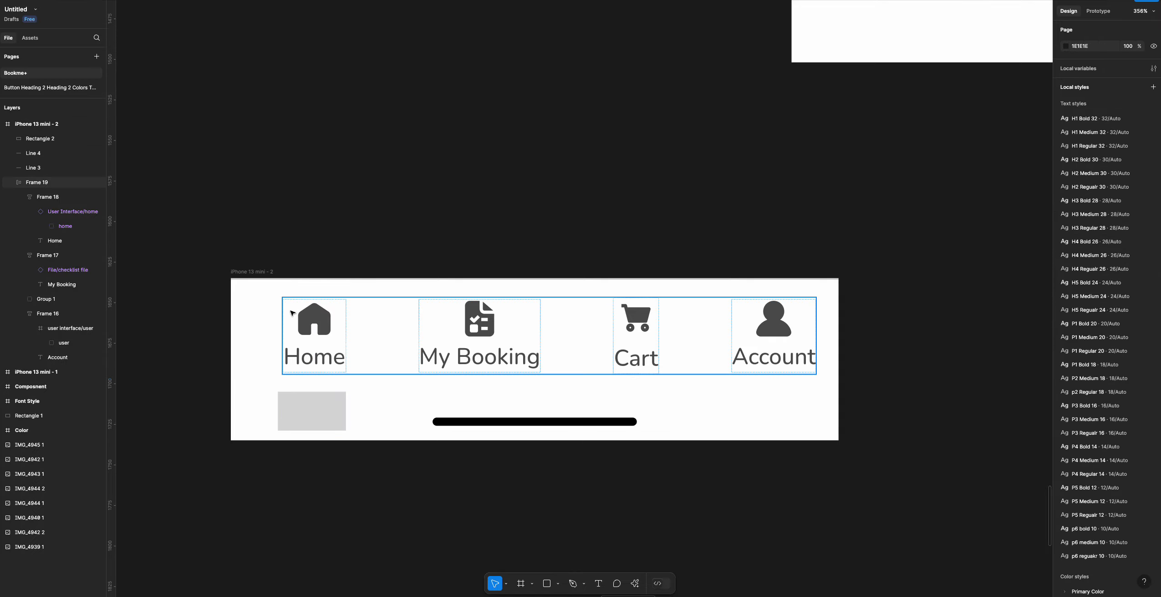
{"action": "key", "text": "super+alt+bracketright"}
{"action": "scroll", "coordinate": [324, 378], "scroll_direction": "up", "scroll_amount": 5}
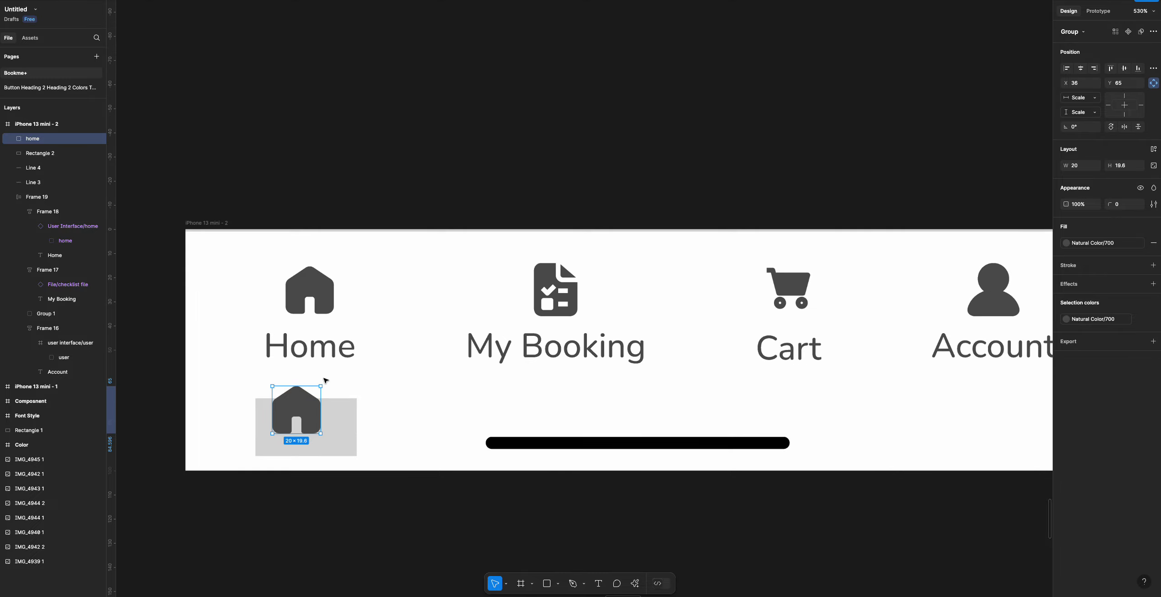
{"action": "left_click_drag", "start_coordinate": [302, 405], "coordinate": [304, 419]}
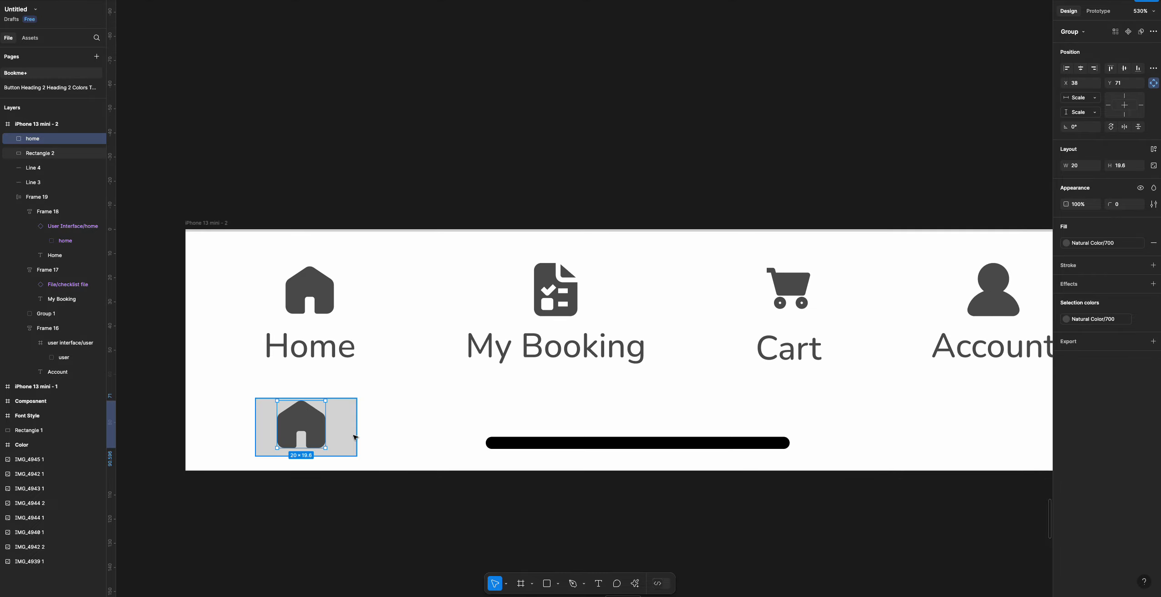
- Give the rectangle a corner radius of 100 and widen it to 46
{"action": "left_click", "coordinate": [341, 437]}
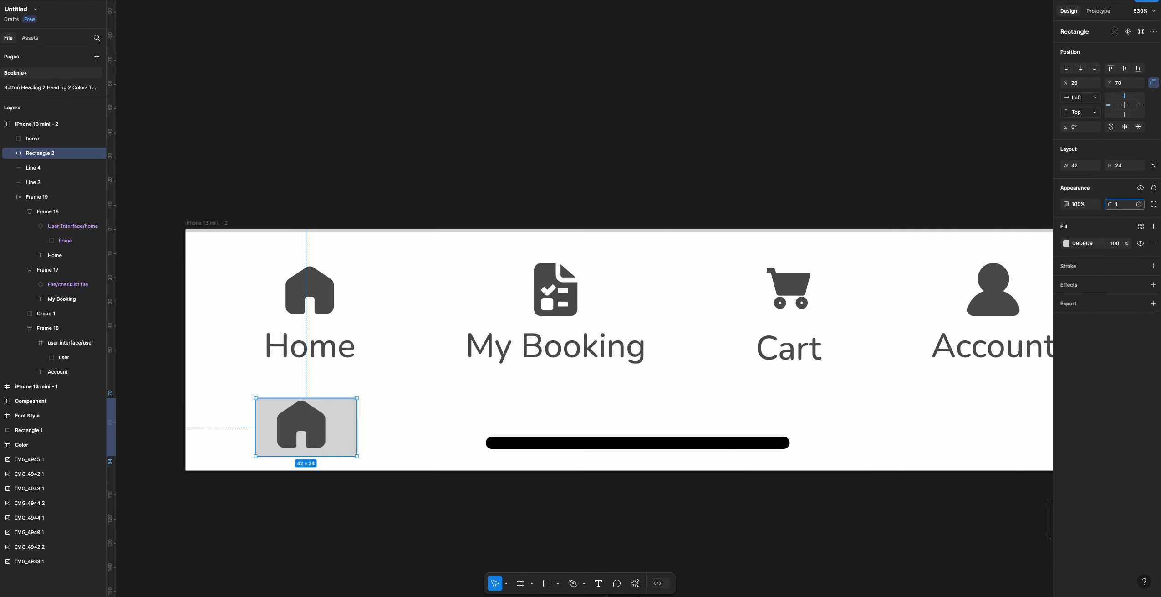
{"action": "key", "text": "Return"}
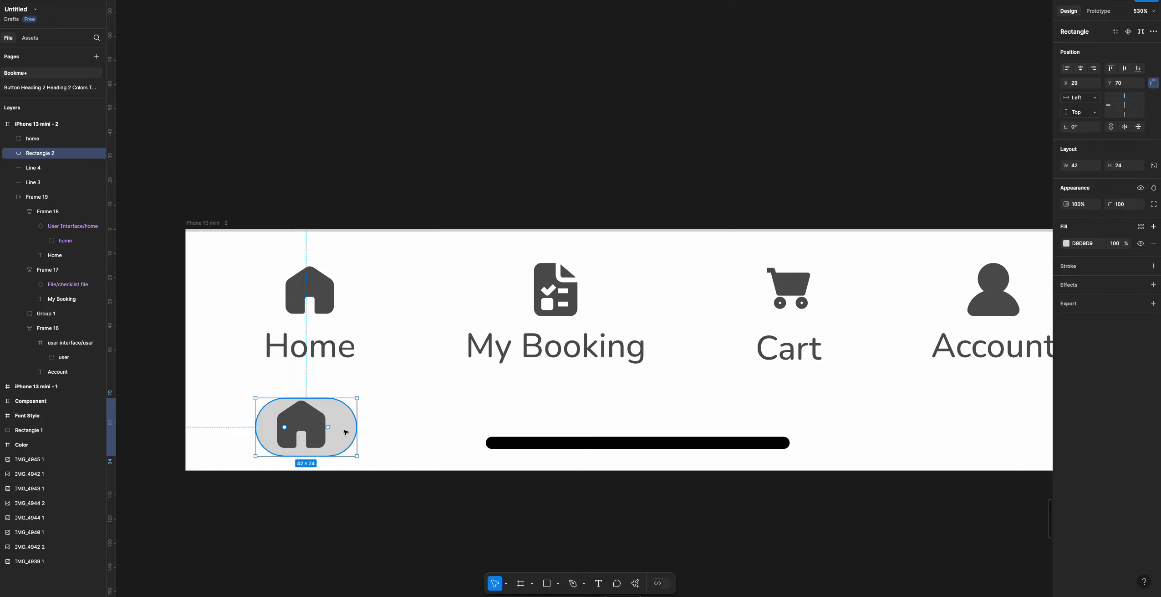
{"action": "left_click_drag", "start_coordinate": [357, 430], "coordinate": [367, 429]}
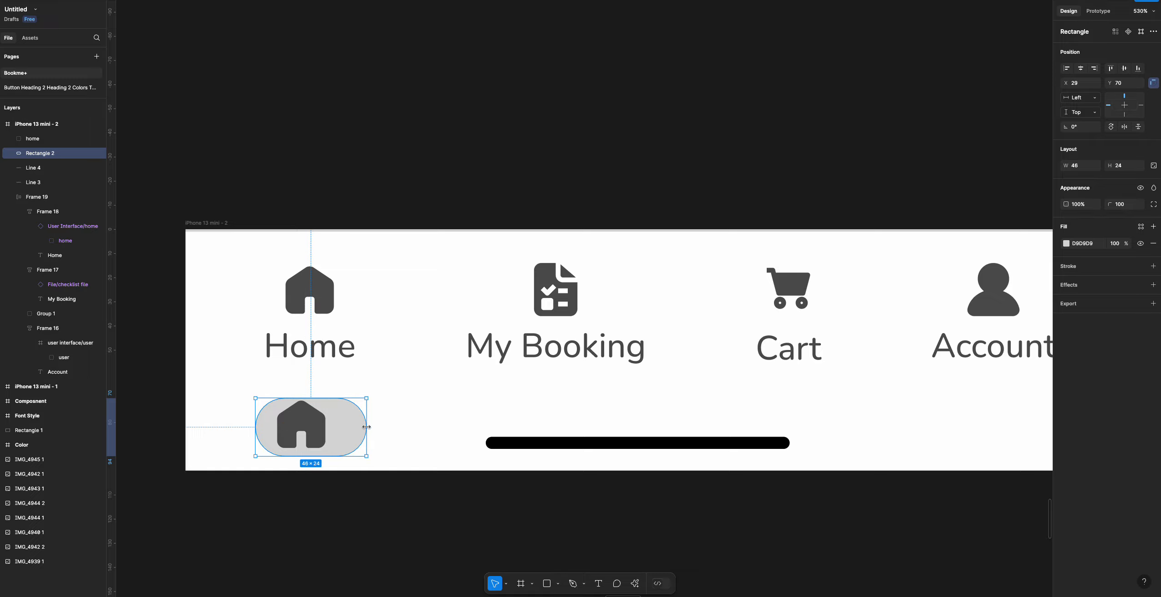
- Center the home icon copy horizontally and vertically on the rounded rectangle
{"action": "left_click", "coordinate": [319, 424]}
{"action": "left_click", "coordinate": [359, 426], "text": "shift"}
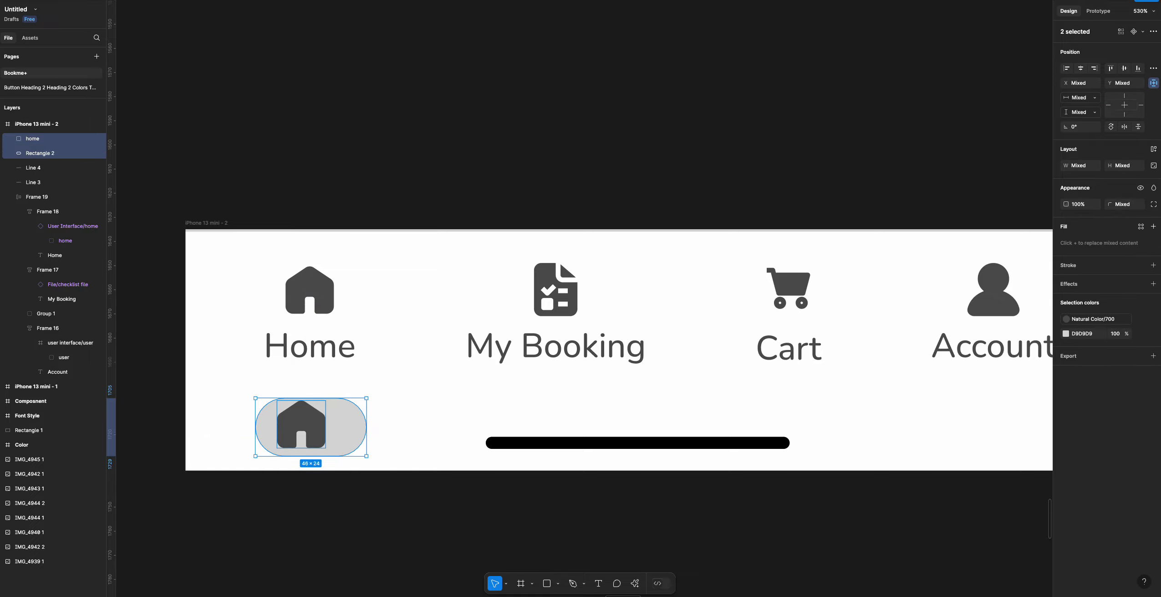
{"action": "left_click", "coordinate": [1081, 68]}
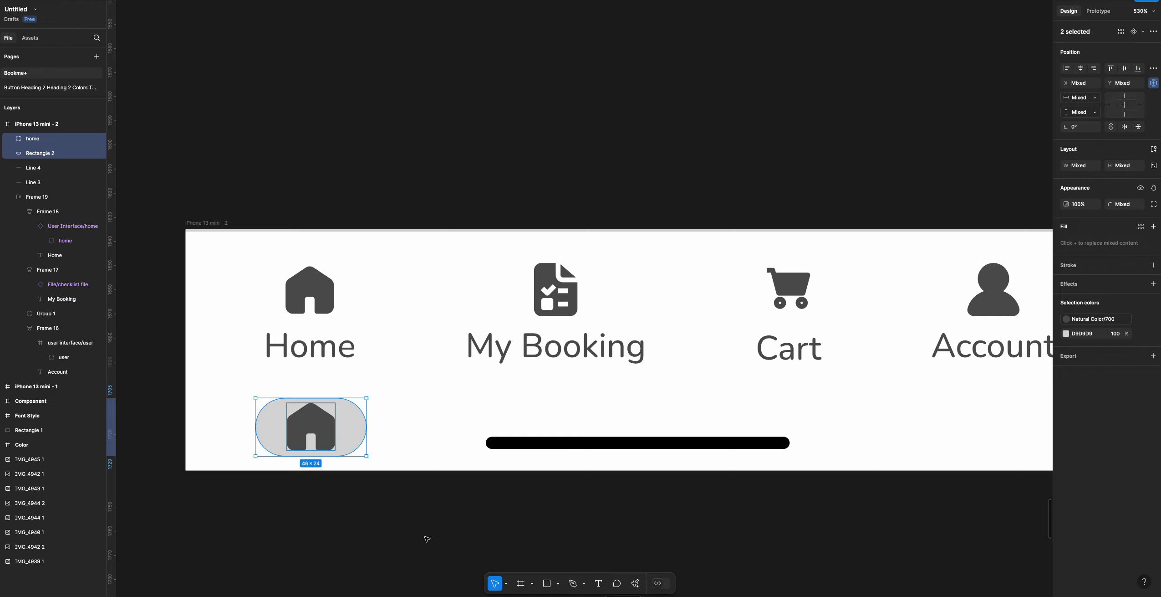
{"action": "left_click", "coordinate": [389, 517]}
- Move the pill shape up over the Home item's icon, to X 29, Y 15, and delete the spare home icon copy
{"action": "left_click_drag", "start_coordinate": [356, 406], "coordinate": [305, 297]}
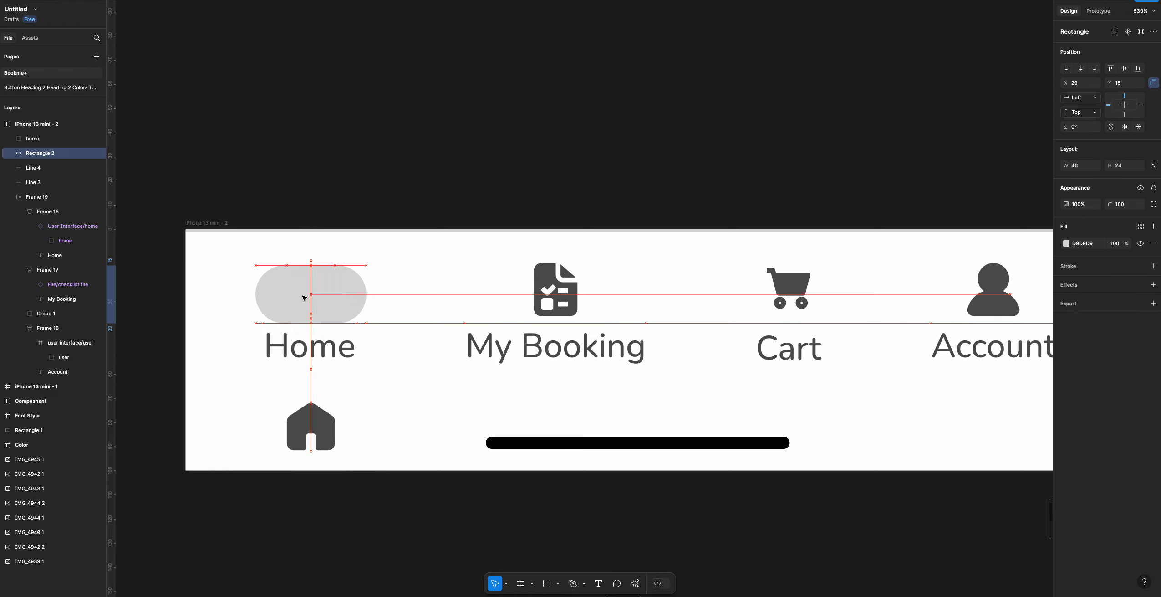
{"action": "scroll", "coordinate": [305, 297], "scroll_direction": "down", "scroll_amount": 3, "text": "ctrl"}
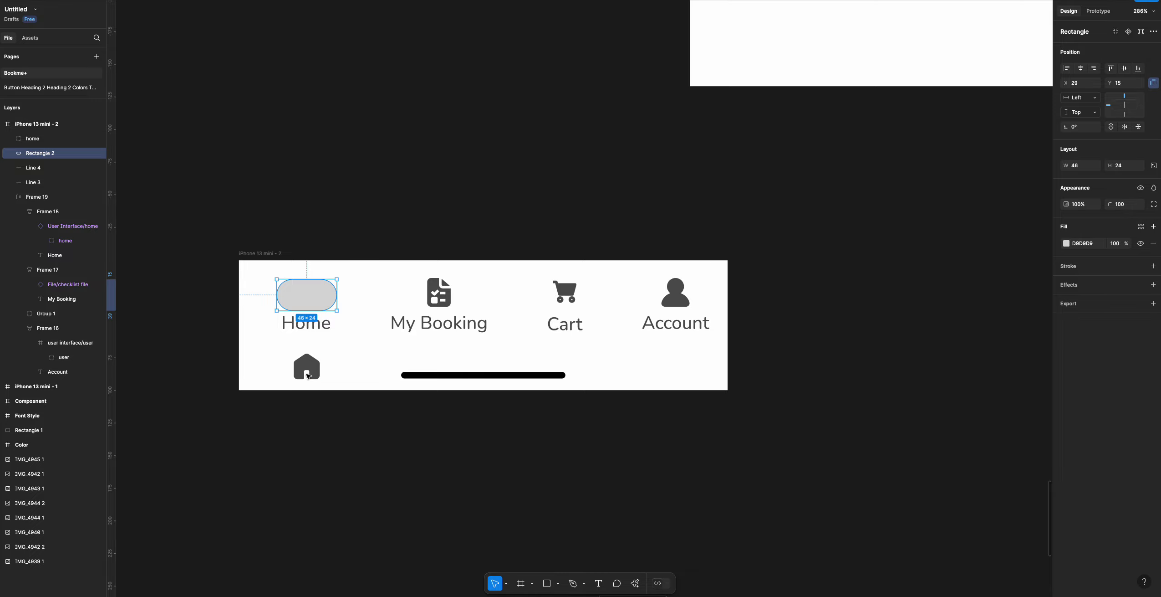
{"action": "key", "text": "Escape"}
{"action": "left_click", "coordinate": [320, 355]}
{"action": "key", "text": "Delete"}
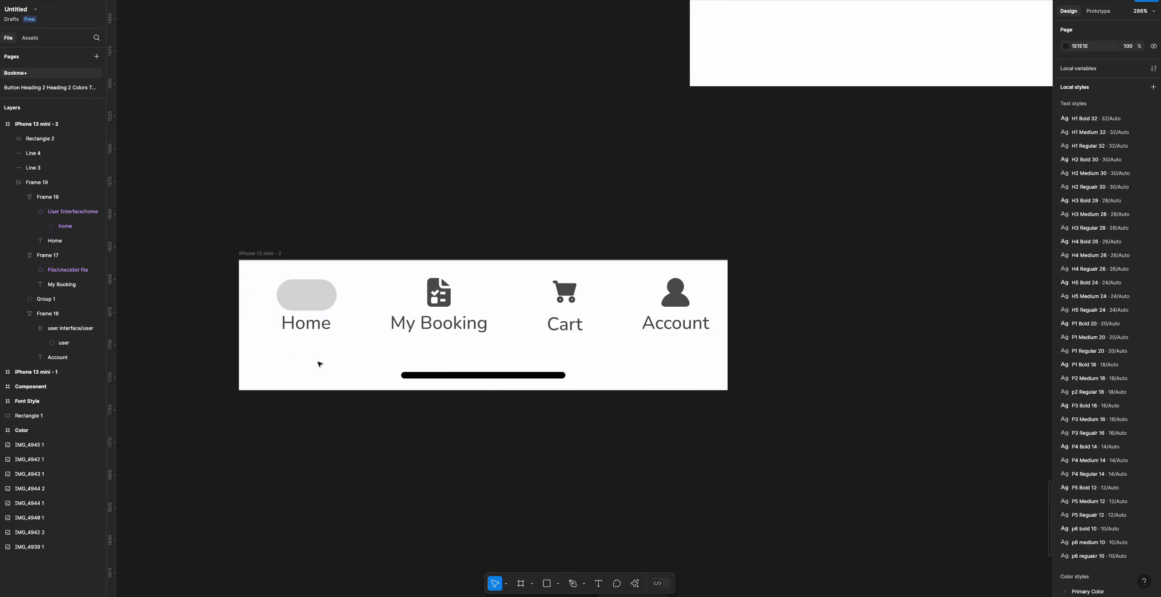
- Bring the row of navigation items to the front so the pill sits behind the Home icon
{"action": "left_click", "coordinate": [308, 306]}
{"action": "left_click", "coordinate": [311, 328]}
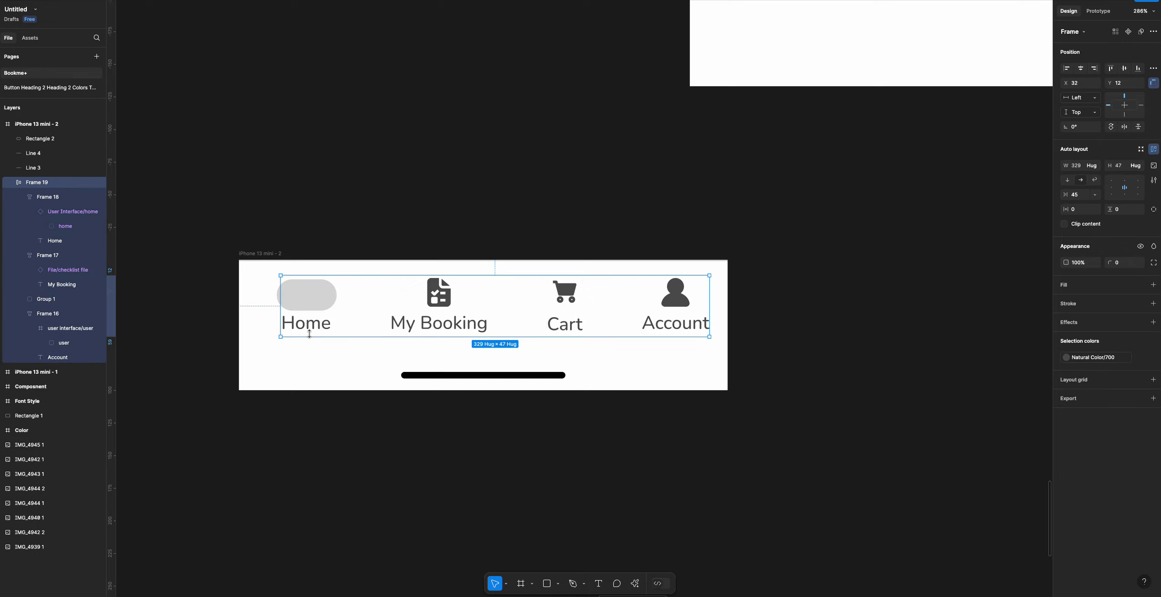
{"action": "key", "text": "Delete"}
{"action": "left_click", "coordinate": [262, 252]}
{"action": "key", "text": "ctrl+z"}
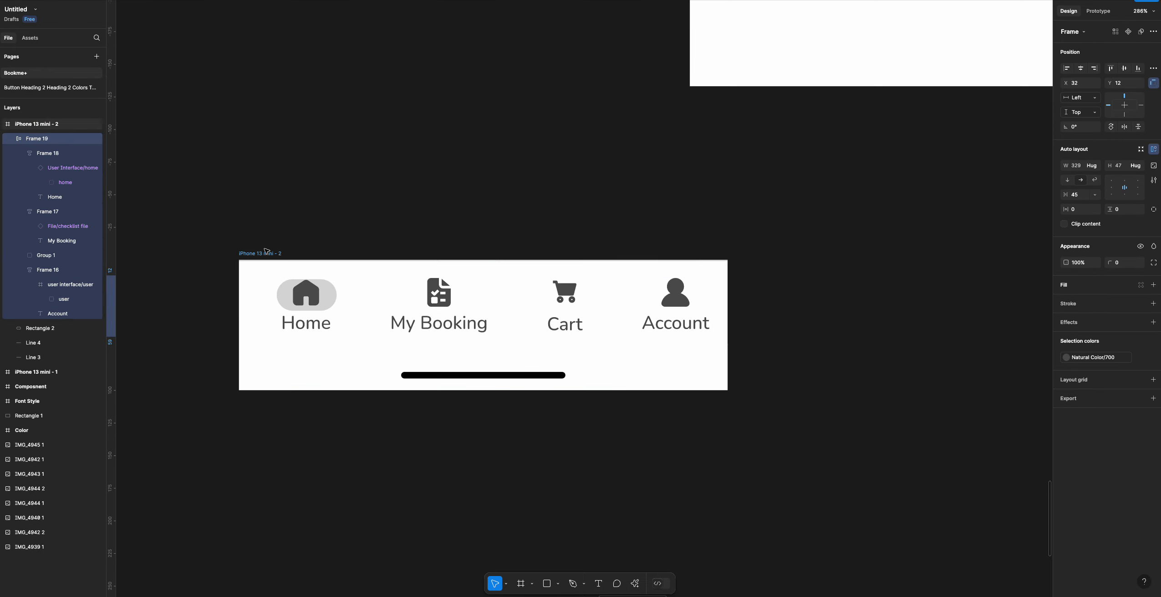
{"action": "key", "text": "Escape"}
- Recolor the Home icon and label with the Primary Color 600 library color
{"action": "left_click", "coordinate": [281, 291]}
{"action": "left_click", "coordinate": [281, 292]}
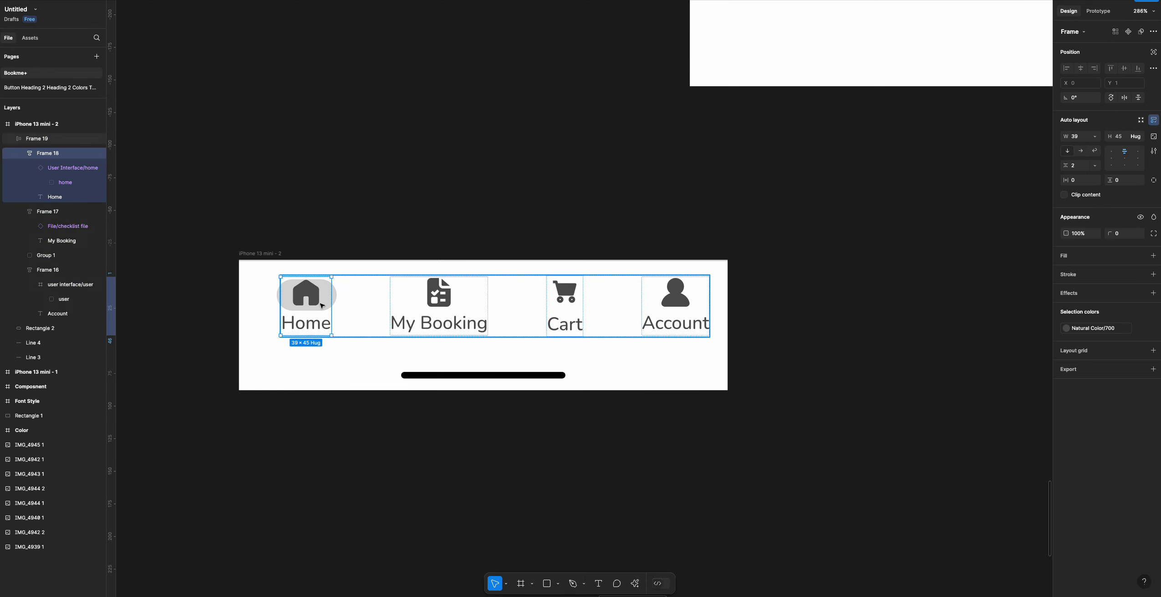
{"action": "left_click", "coordinate": [1067, 328]}
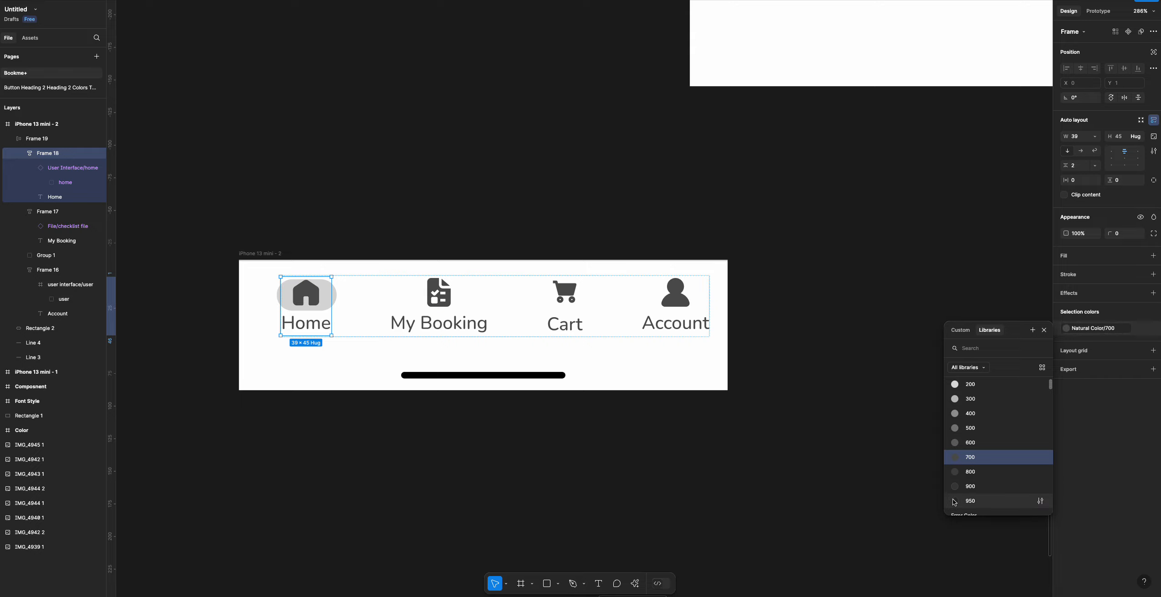
{"action": "scroll", "coordinate": [986, 460], "scroll_direction": "up", "scroll_amount": 3}
{"action": "scroll", "coordinate": [984, 450], "scroll_direction": "down", "scroll_amount": 2}
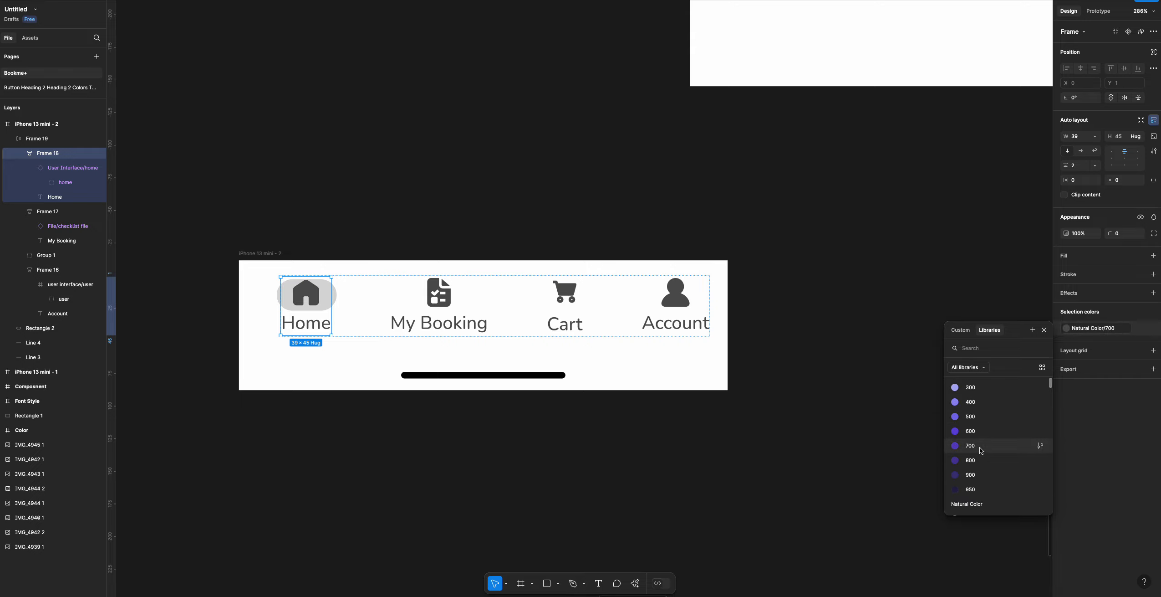
{"action": "left_click", "coordinate": [978, 436]}
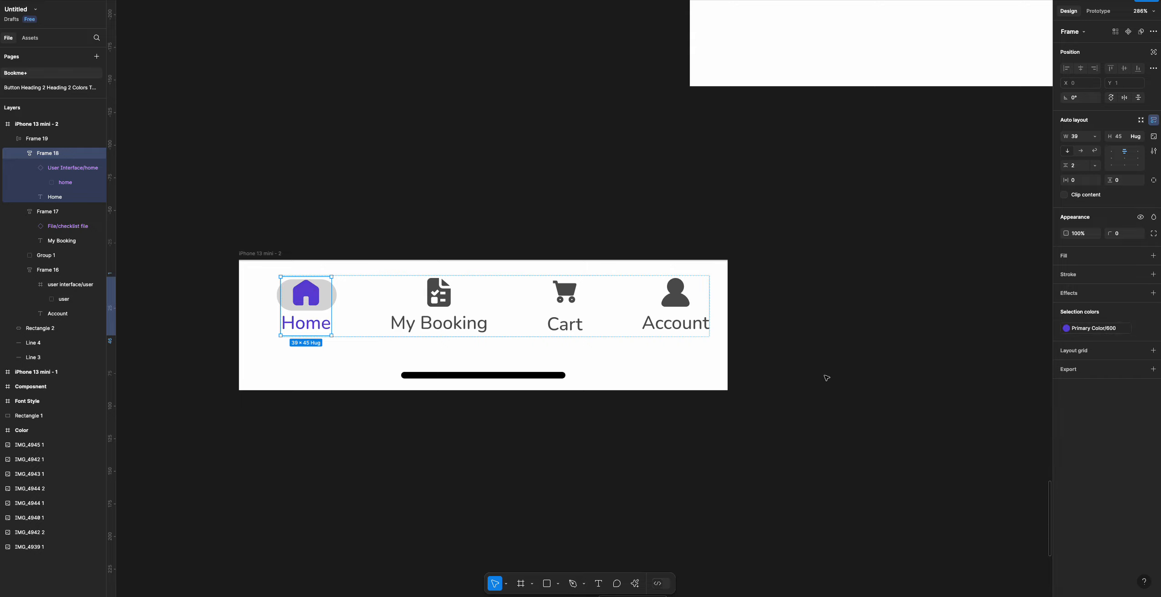
{"action": "left_click", "coordinate": [308, 451]}
- Fill the pill behind the Home icon with the Primary Color 200 library color
{"action": "left_click", "coordinate": [328, 298]}
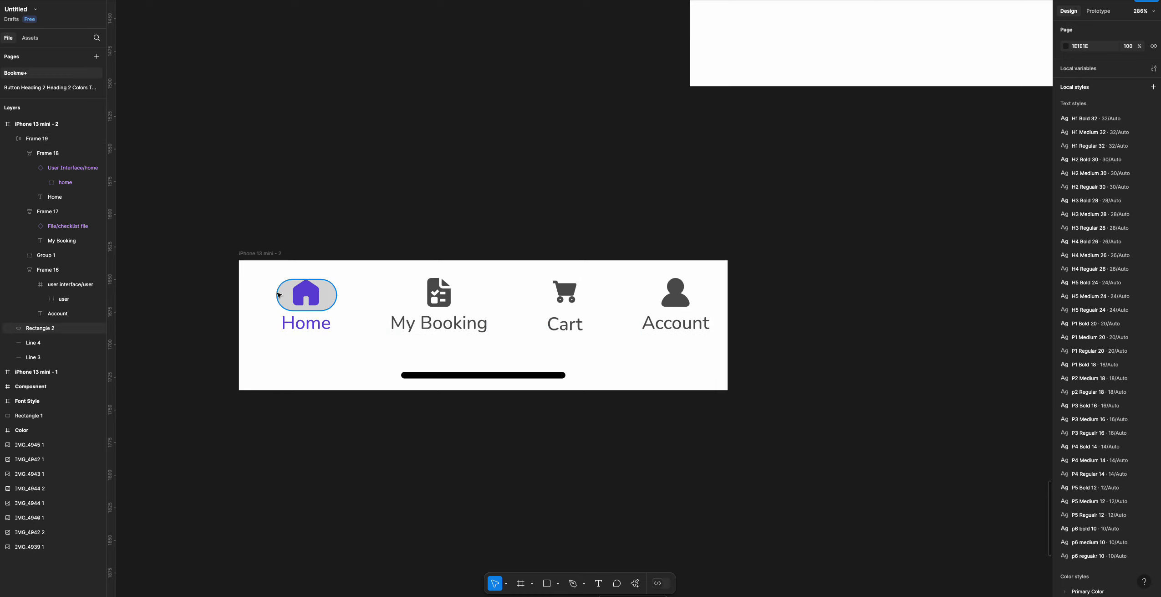
{"action": "left_click", "coordinate": [1146, 226]}
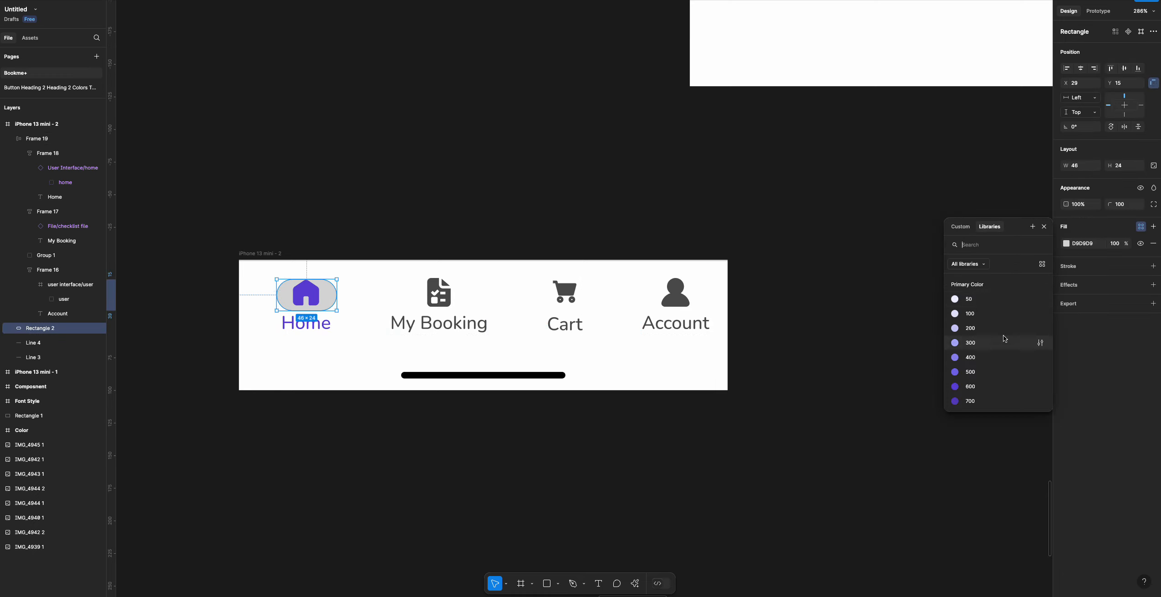
{"action": "left_click", "coordinate": [973, 361]}
{"action": "left_click", "coordinate": [1113, 246]}
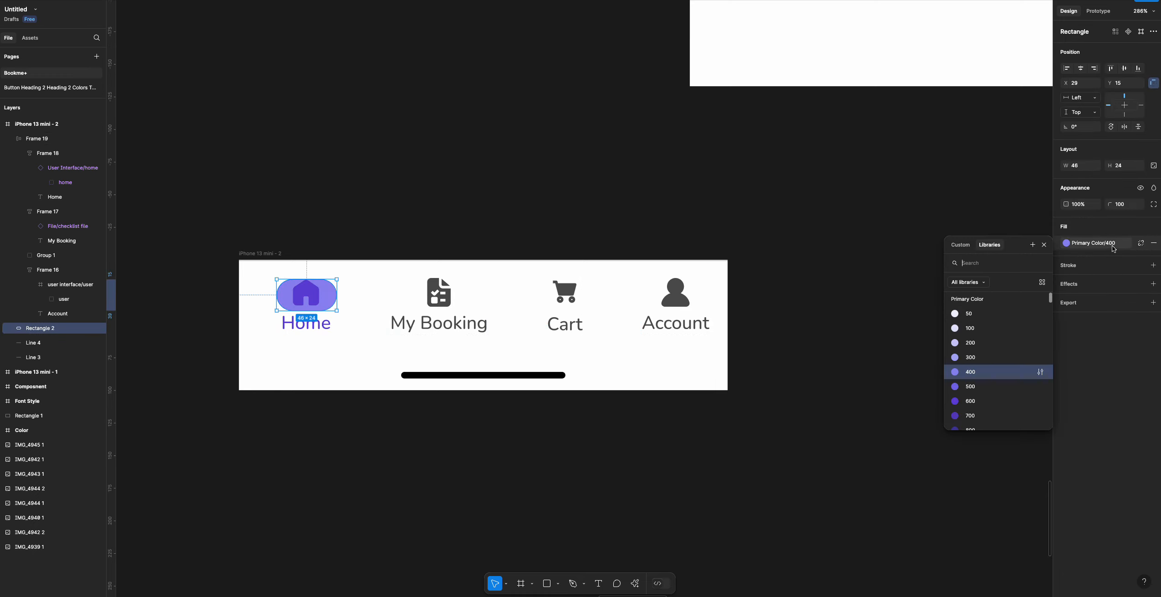
{"action": "left_click", "coordinate": [971, 343]}
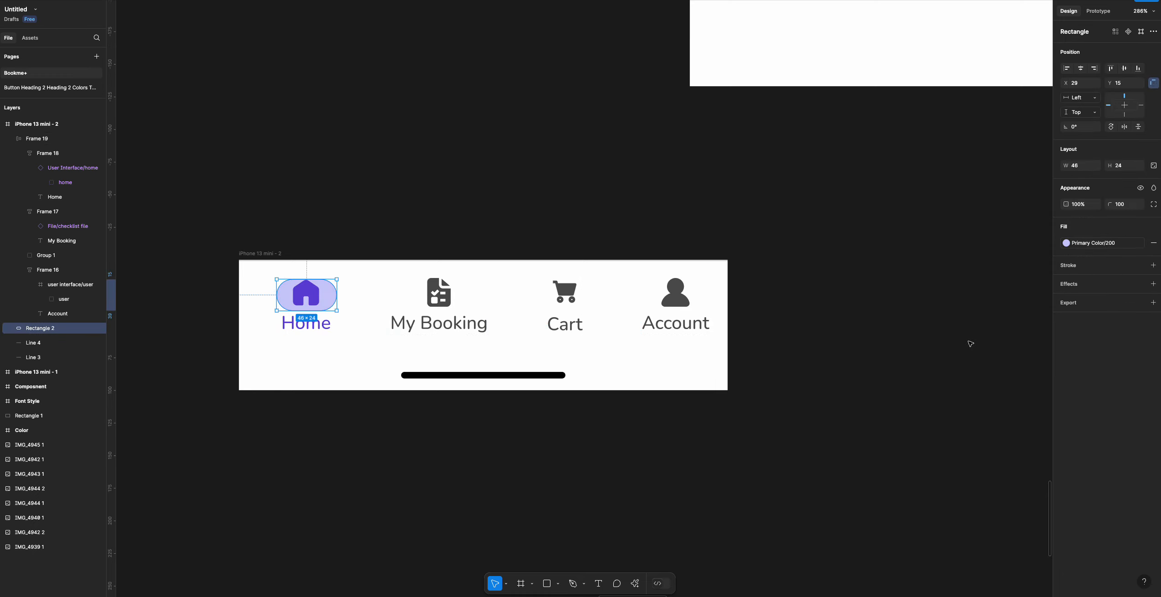
{"action": "left_click", "coordinate": [509, 445]}
- Nudge the pill behind the Home icon up to Y 13
{"action": "left_click", "coordinate": [279, 297]}
{"action": "scroll", "coordinate": [278, 295], "scroll_direction": "up", "scroll_amount": 3}
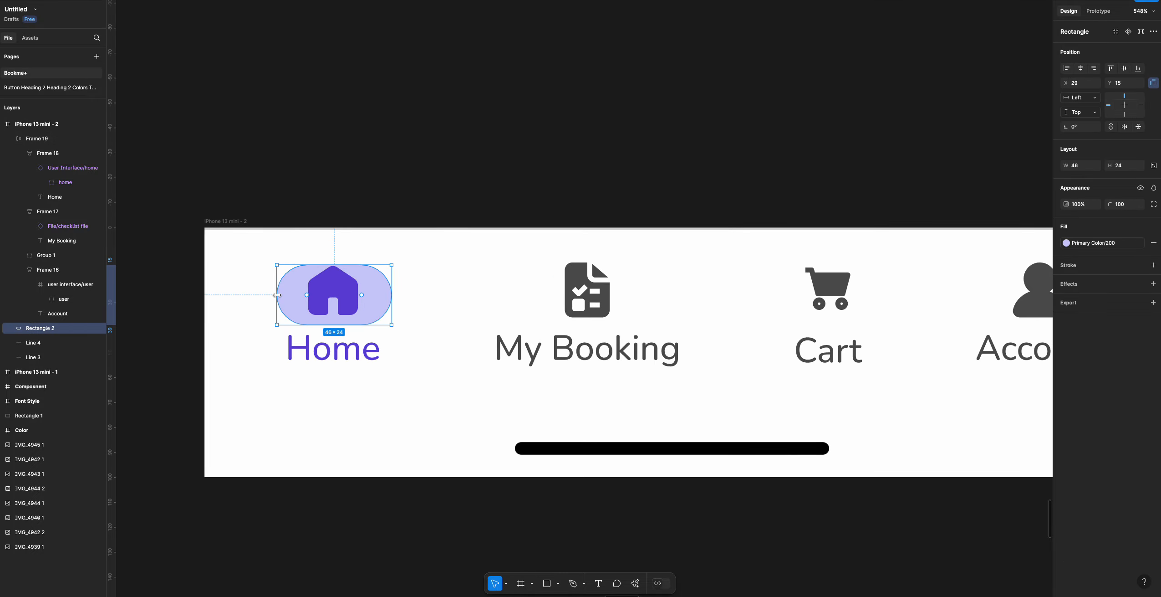
{"action": "key", "text": "Up"}
{"action": "key", "text": "Up"}
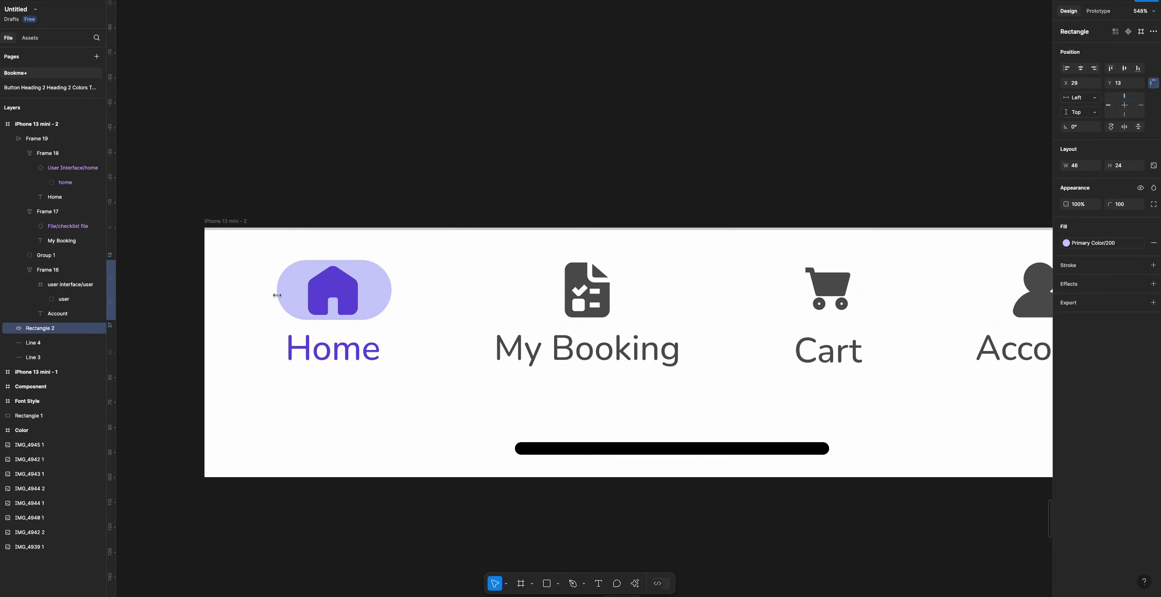
{"action": "scroll", "coordinate": [277, 295], "scroll_direction": "down", "scroll_amount": 3}
{"action": "left_click", "coordinate": [316, 446]}
{"action": "scroll", "coordinate": [316, 446], "scroll_direction": "down", "scroll_amount": 3}
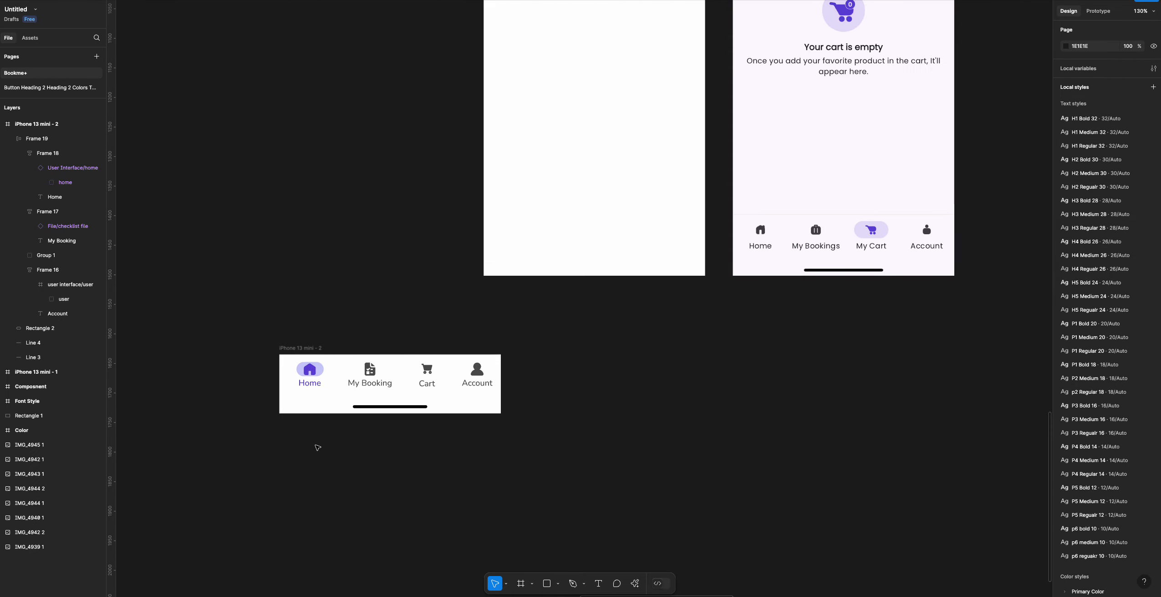
{"action": "scroll", "coordinate": [317, 447], "scroll_direction": "down", "scroll_amount": 1}
{"action": "scroll", "coordinate": [285, 294], "scroll_direction": "up", "scroll_amount": 3}
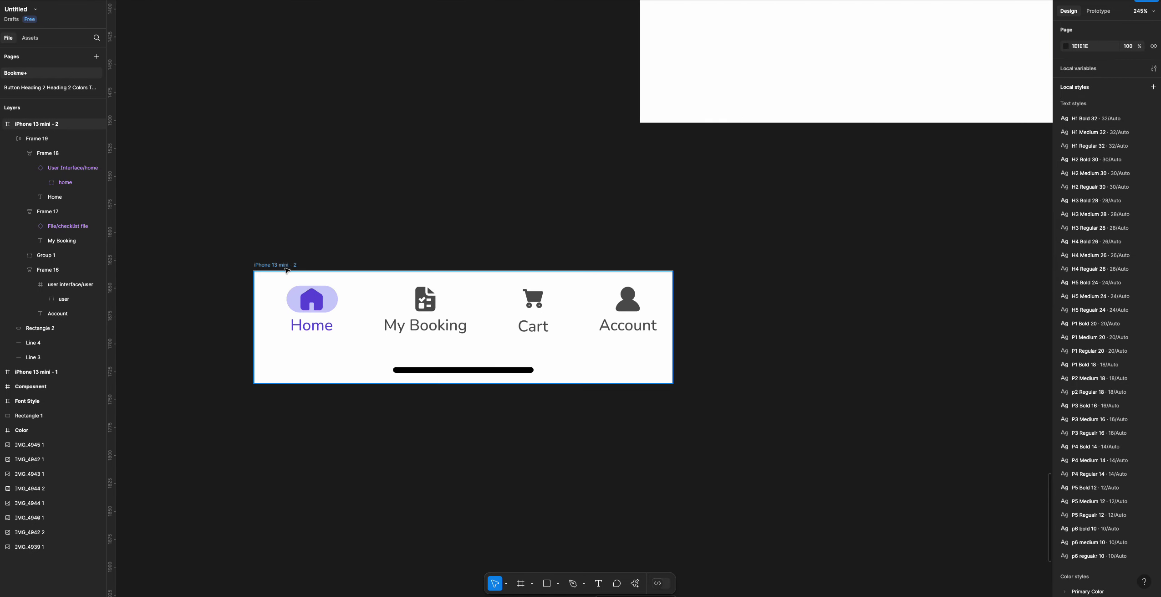
{"action": "left_click", "coordinate": [289, 305]}
{"action": "scroll", "coordinate": [287, 304], "scroll_direction": "up", "scroll_amount": 5}
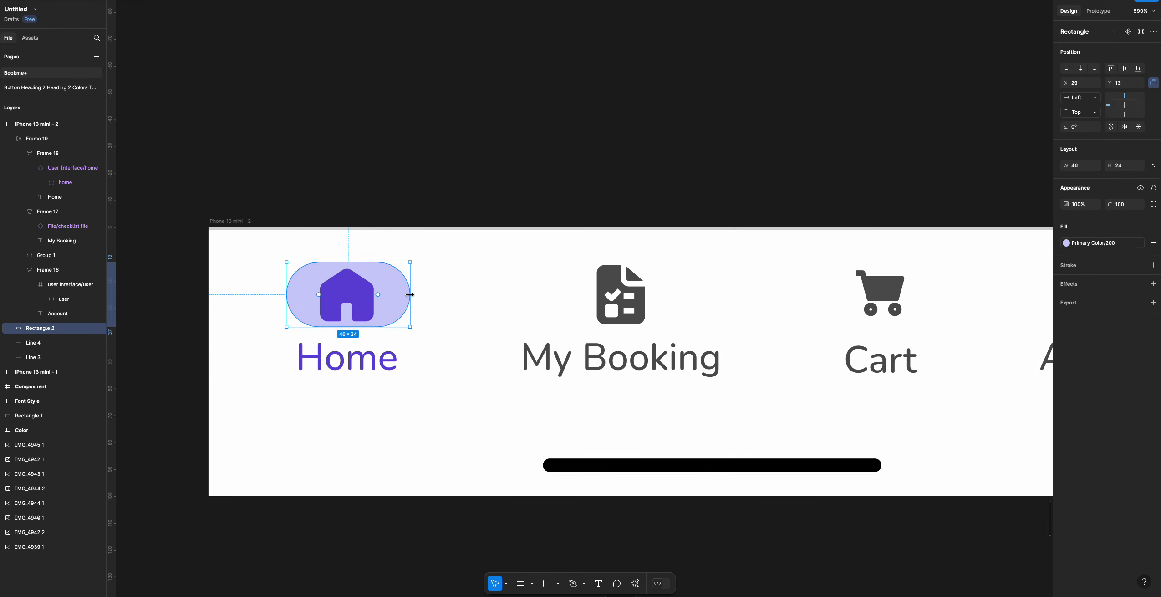
{"action": "left_click_drag", "start_coordinate": [393, 296], "coordinate": [391, 296]}
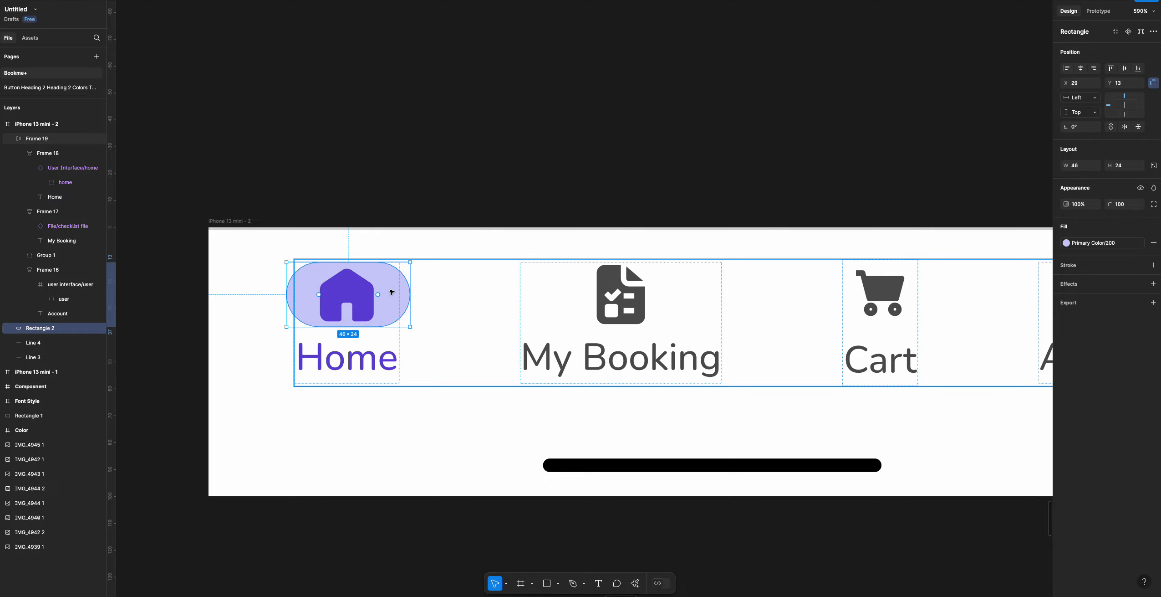
- Duplicate the whole navigation bar frame directly below the original, at X 3911, Y 1747
{"action": "left_click", "coordinate": [215, 222]}
{"action": "scroll", "coordinate": [215, 223], "scroll_direction": "down", "scroll_amount": 5}
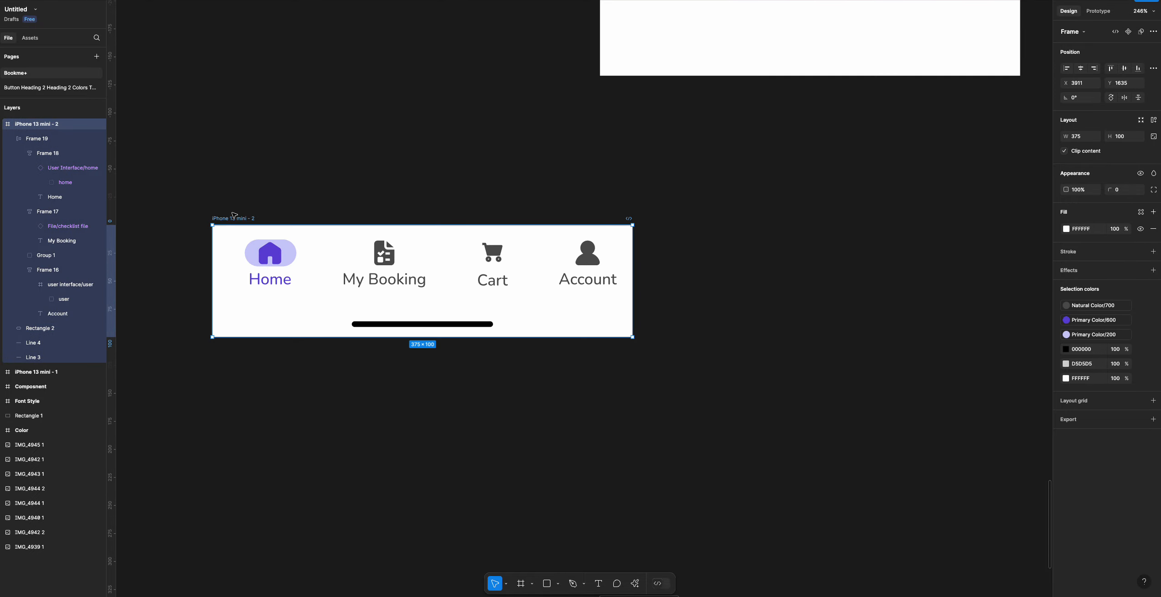
{"action": "left_click_drag", "start_coordinate": [216, 223], "coordinate": [204, 341]}
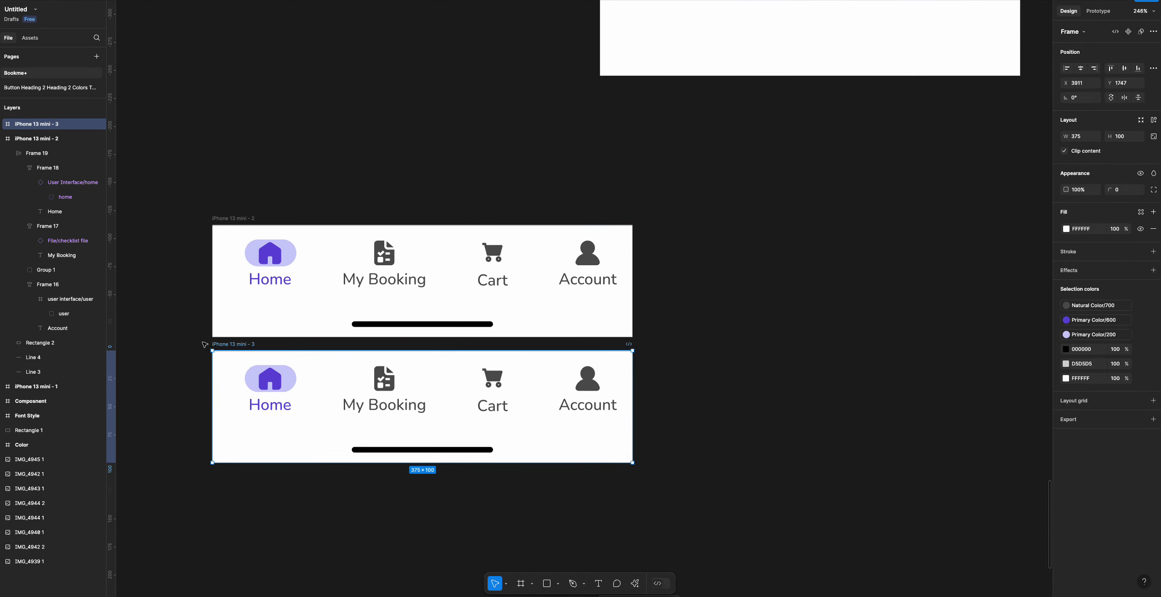
- Move the pill in the duplicated bar from the Home icon to behind the My Booking icon
{"action": "scroll", "coordinate": [246, 319], "scroll_direction": "down", "scroll_amount": 3}
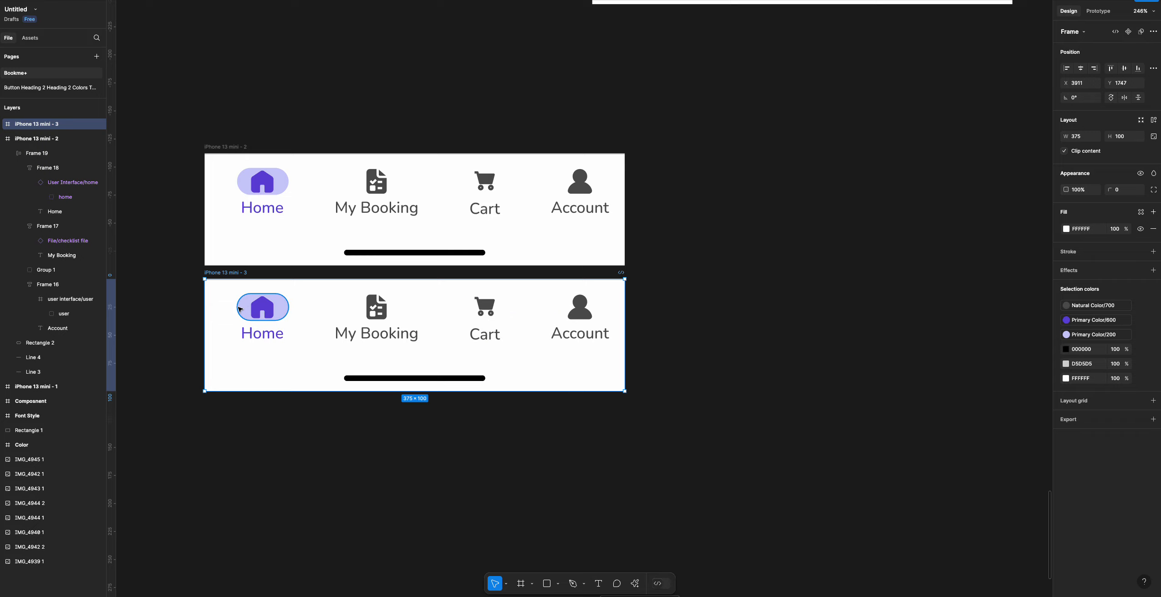
{"action": "left_click_drag", "start_coordinate": [237, 307], "coordinate": [290, 307]}
{"action": "key", "text": "ctrl+z"}
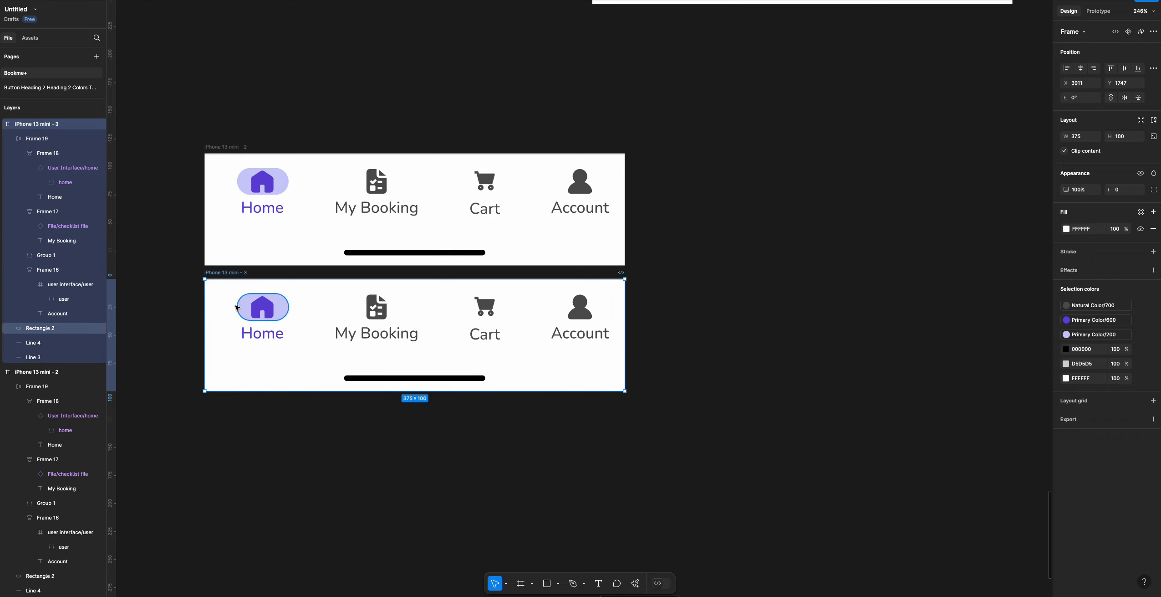
{"action": "left_click", "coordinate": [238, 308]}
{"action": "left_click_drag", "start_coordinate": [238, 308], "coordinate": [362, 320]}
{"action": "left_click", "coordinate": [383, 310]}
{"action": "left_click", "coordinate": [385, 364]}
- Recolor the My Booking icon and label in the second navigation bar with the Primary Color 600 library color
{"action": "double_click", "coordinate": [386, 331]}
{"action": "left_click", "coordinate": [1121, 328]}
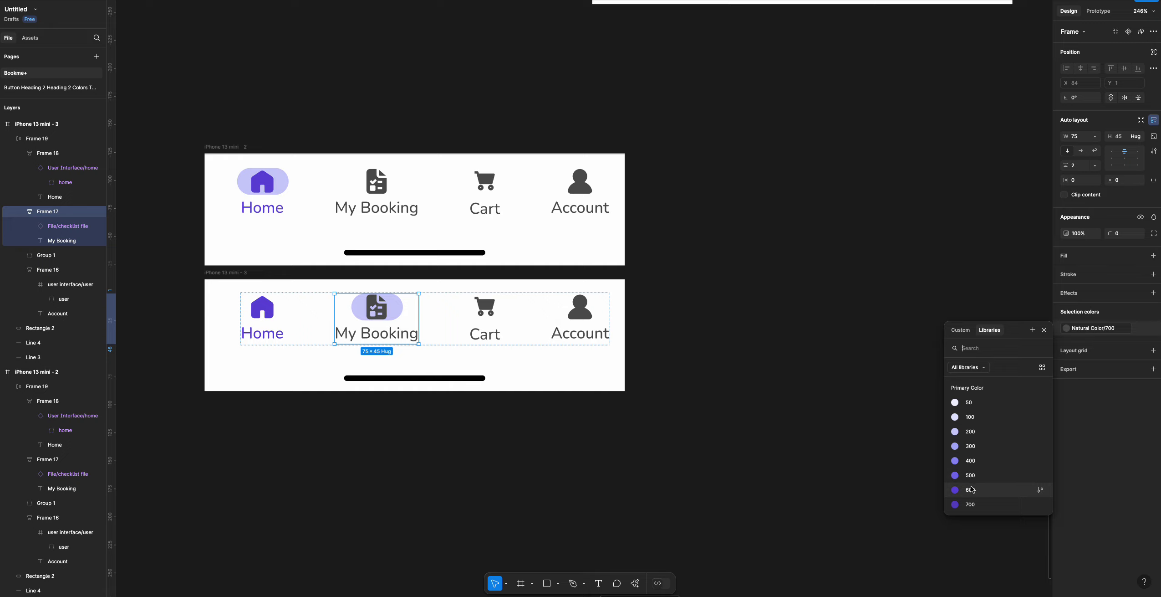
{"action": "left_click", "coordinate": [973, 488]}
- Recolor the Home icon and label in the second navigation bar with the Natural Color 700 library color
{"action": "left_click", "coordinate": [260, 326]}
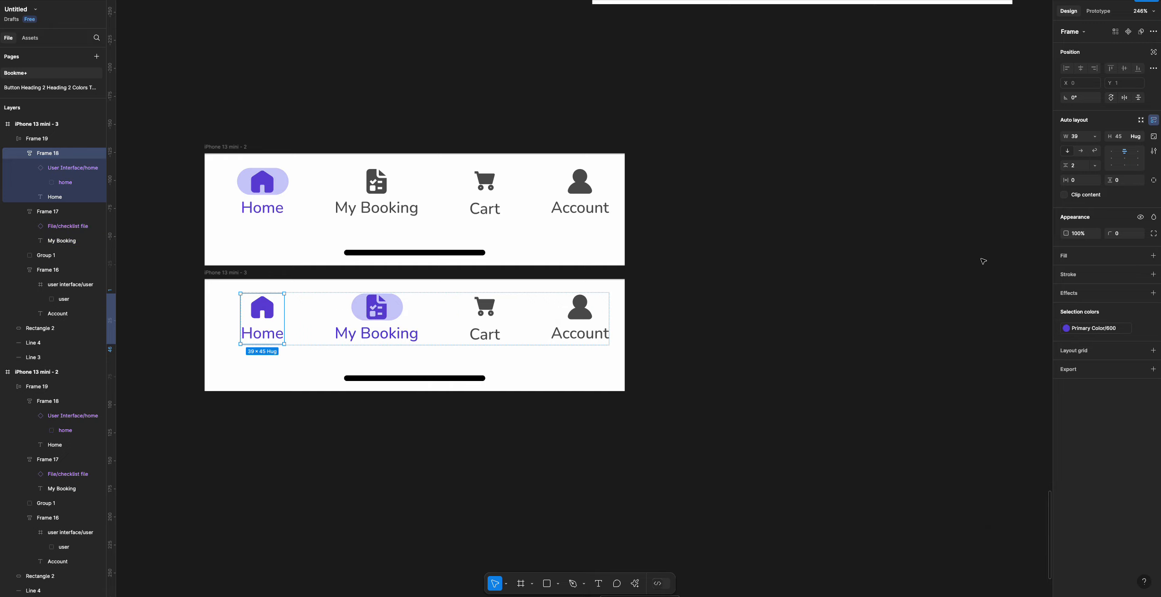
{"action": "left_click", "coordinate": [1066, 328]}
{"action": "scroll", "coordinate": [974, 456], "scroll_direction": "up", "scroll_amount": 5}
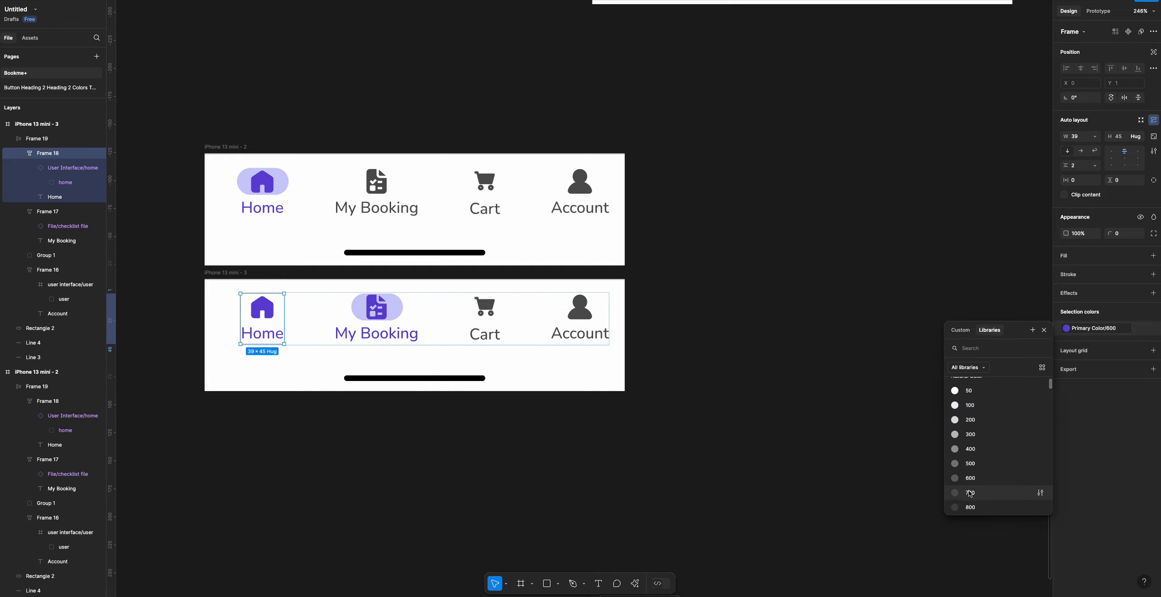
{"action": "left_click", "coordinate": [971, 493]}
{"action": "left_click", "coordinate": [443, 481]}
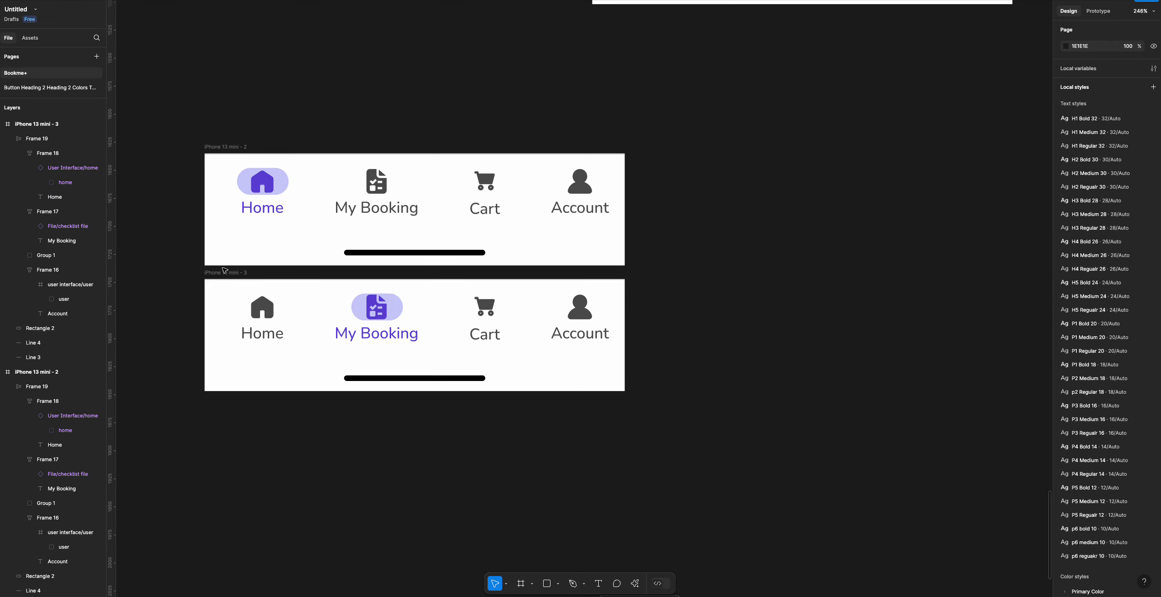
- Duplicate the My Booking bar directly below at X 3911, Y 1859, and move the copy's pill behind the Cart icon at X 228
{"action": "left_click_drag", "start_coordinate": [225, 275], "coordinate": [198, 399]}
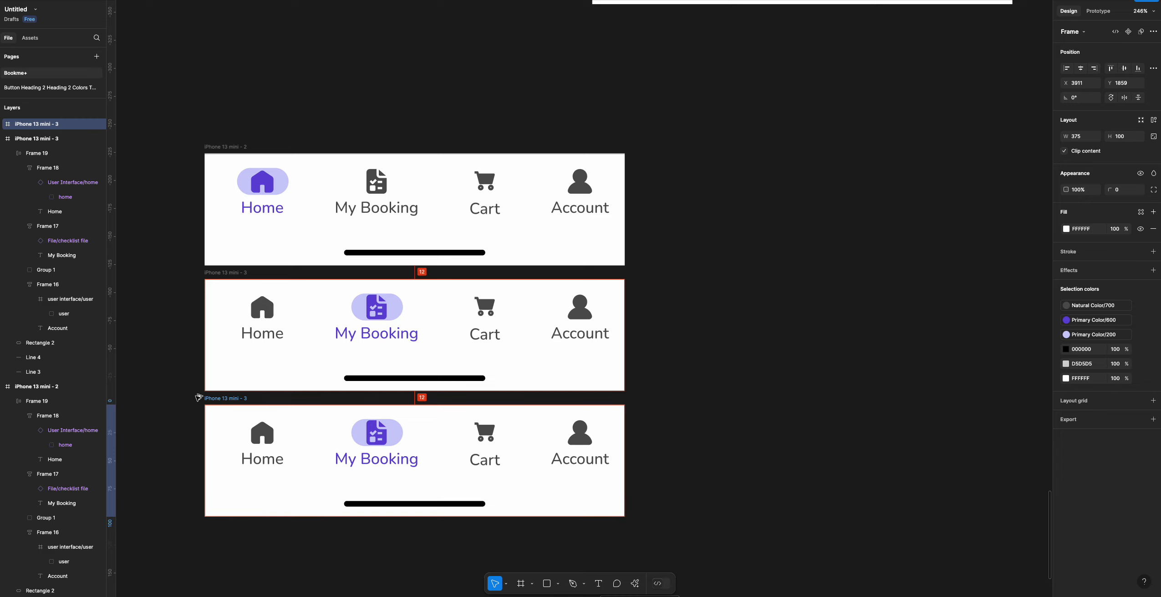
{"action": "scroll", "coordinate": [354, 331], "scroll_direction": "down", "scroll_amount": 2}
{"action": "double_click", "coordinate": [387, 329]}
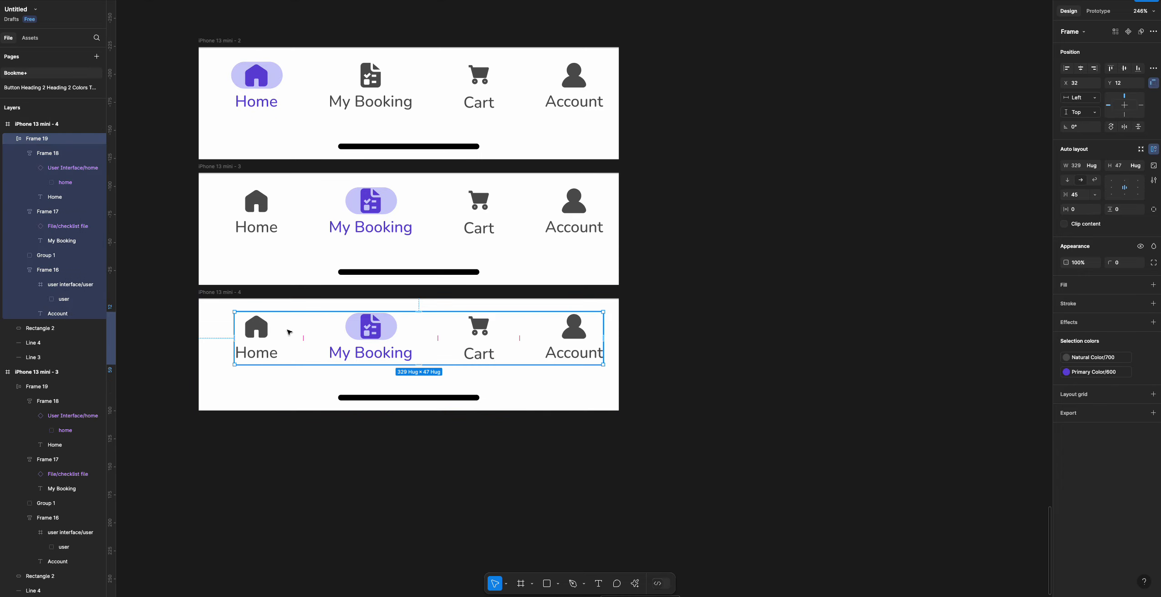
{"action": "left_click", "coordinate": [387, 330]}
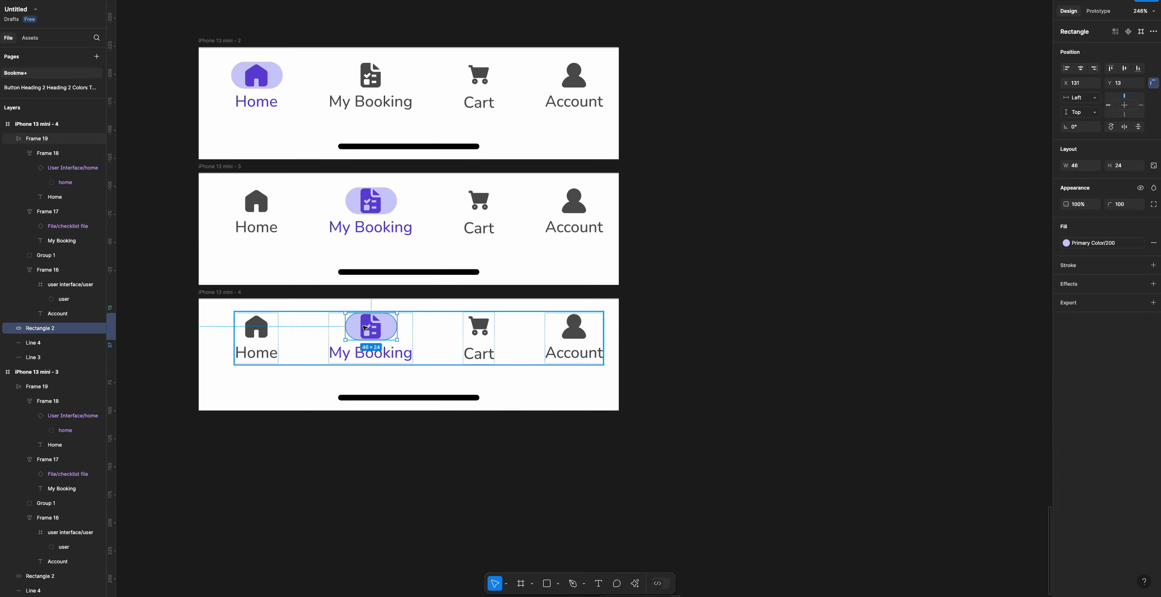
{"action": "left_click_drag", "start_coordinate": [353, 328], "coordinate": [461, 328]}
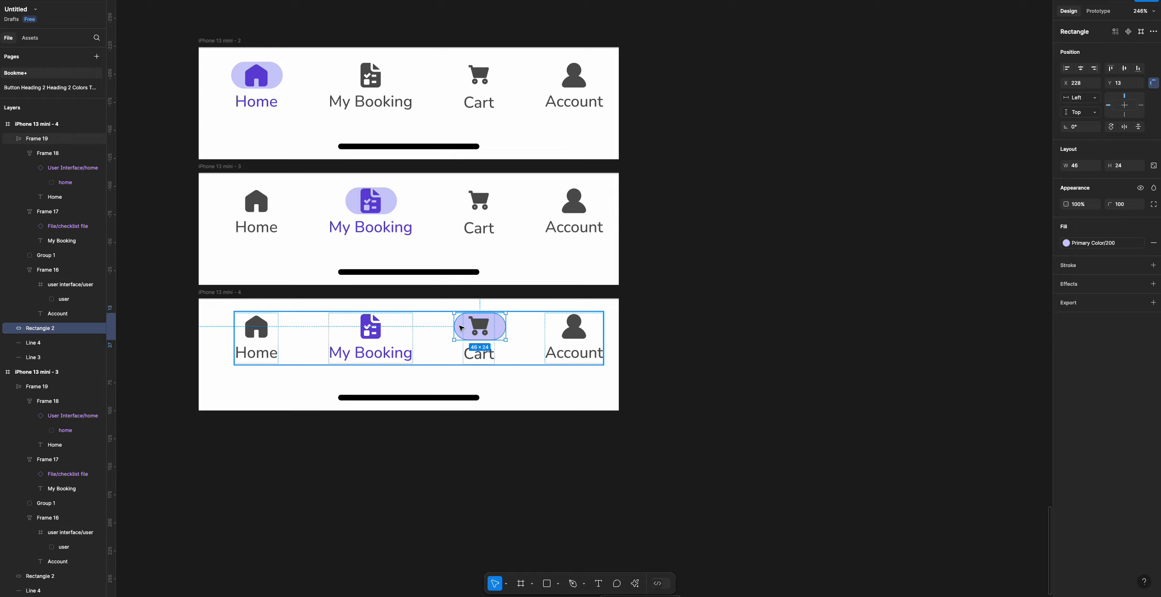
- Recolor the My Booking icon and label in the third navigation bar with the Natural Color 700 library color
{"action": "left_click", "coordinate": [373, 339]}
{"action": "left_click", "coordinate": [1112, 332]}
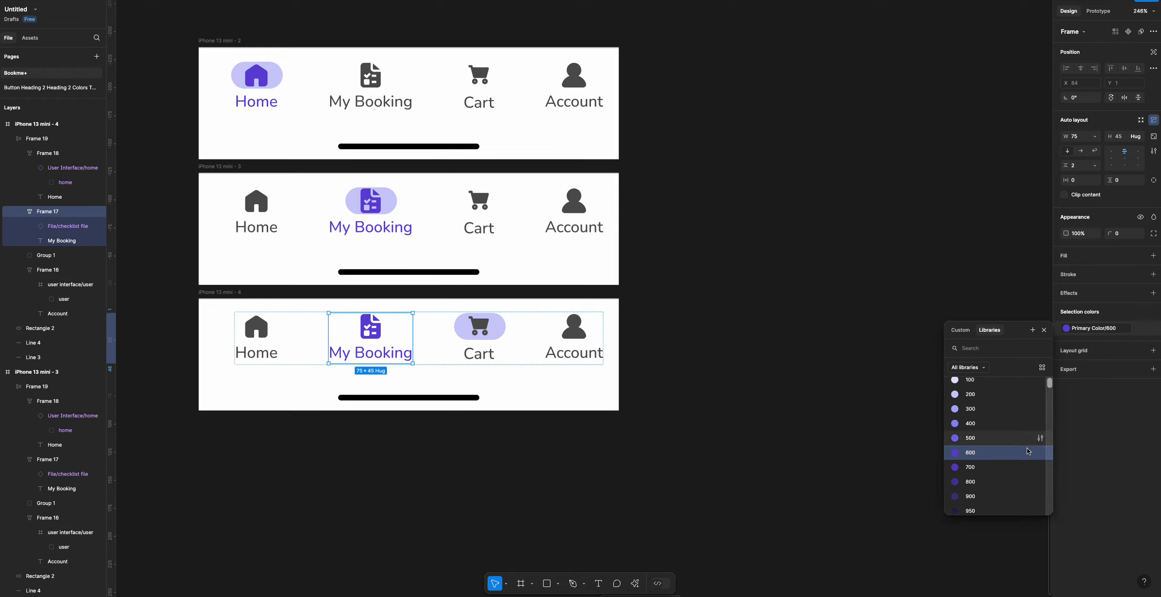
{"action": "left_click", "coordinate": [970, 471]}
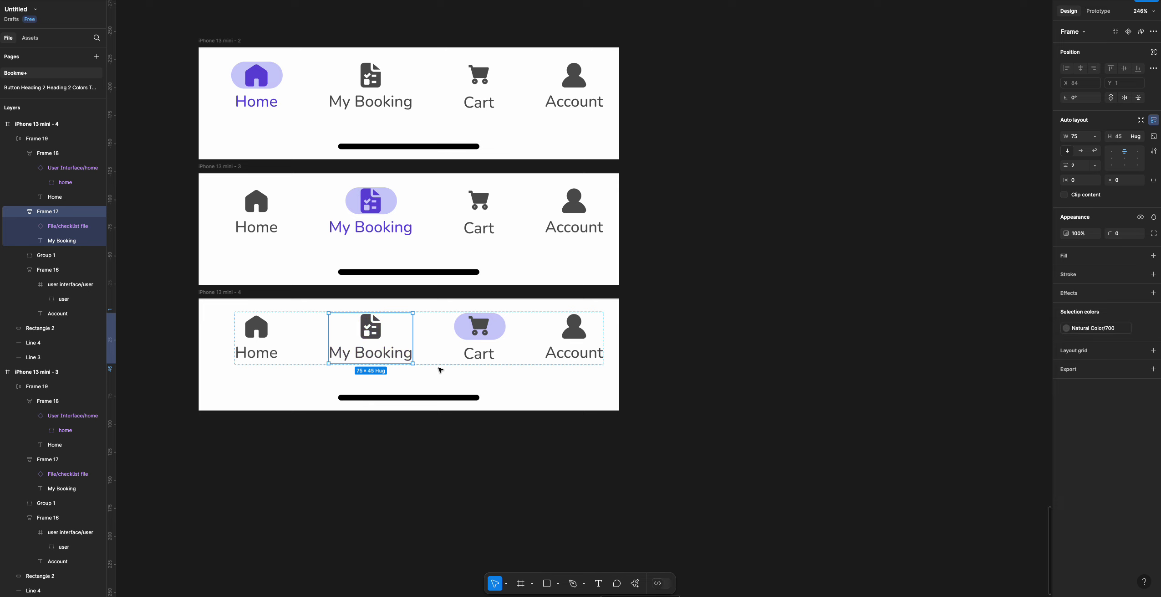
{"action": "left_click", "coordinate": [483, 347]}
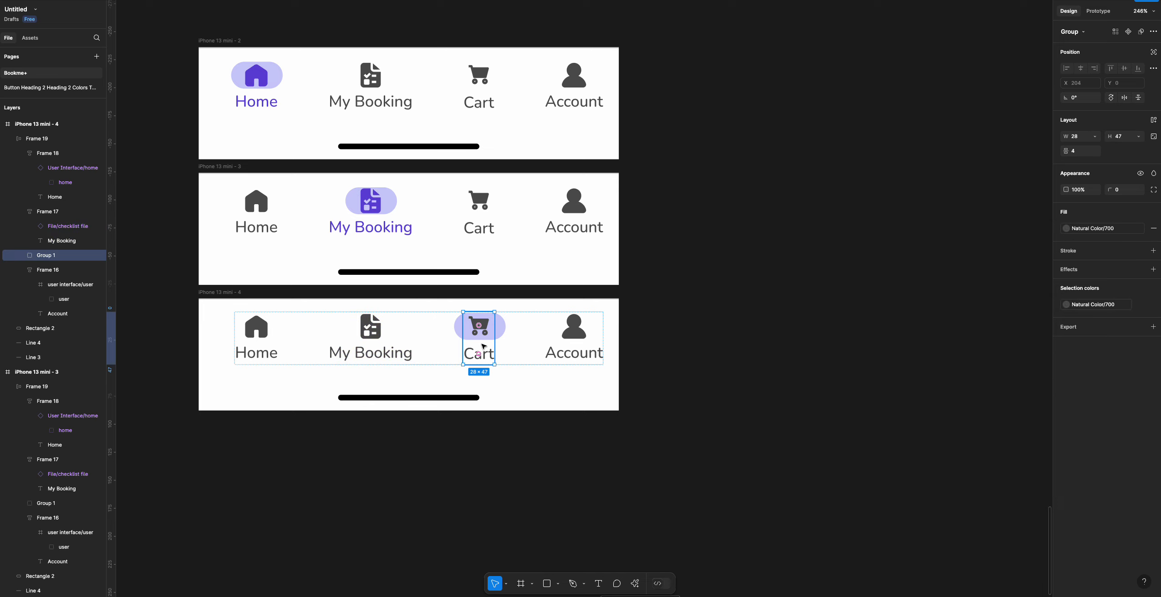
{"action": "left_click", "coordinate": [1111, 233]}
{"action": "scroll", "coordinate": [997, 328], "scroll_direction": "down", "scroll_amount": 2}
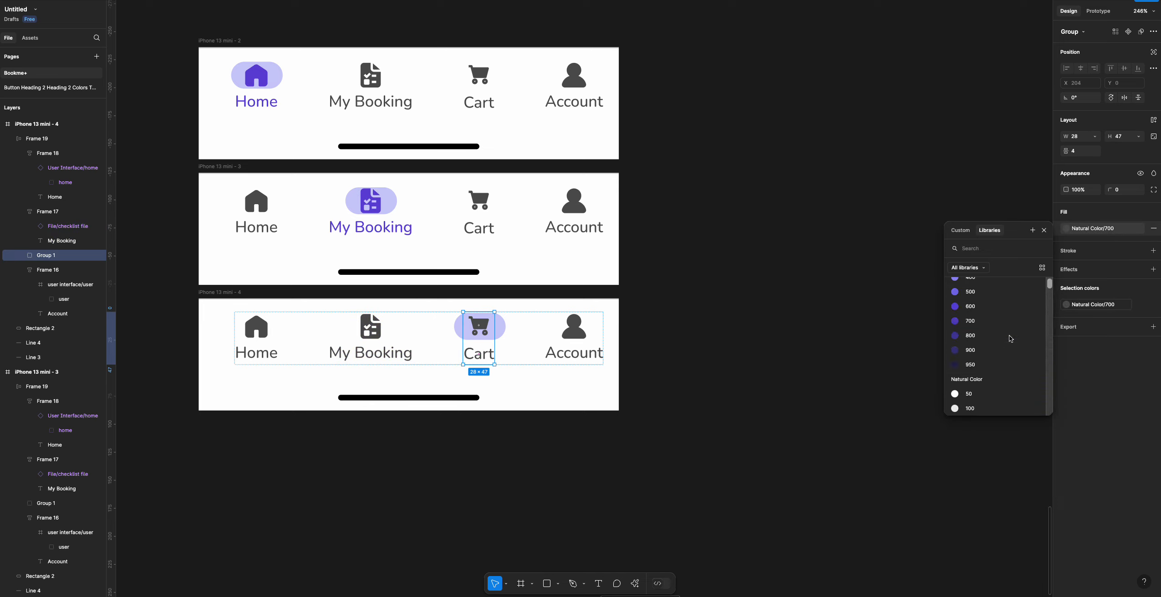
{"action": "left_click", "coordinate": [981, 310]}
{"action": "key", "text": "ctrl+z"}
{"action": "left_click", "coordinate": [920, 372]}
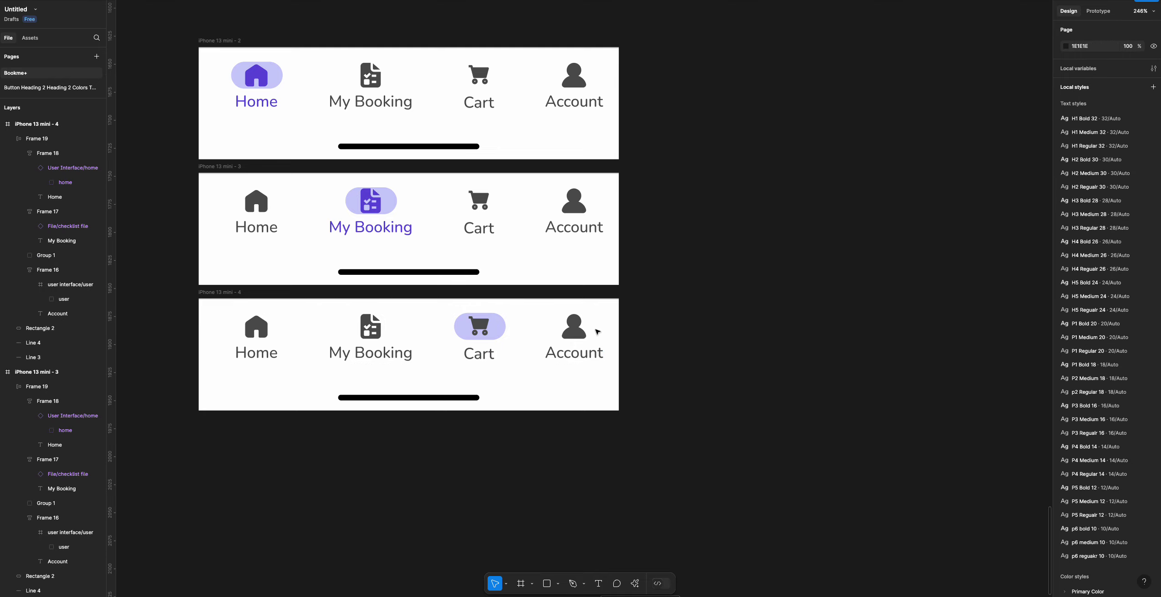
- Recolor the Cart group in the third navigation bar with Primary Color 600 through its selection color
{"action": "double_click", "coordinate": [473, 341]}
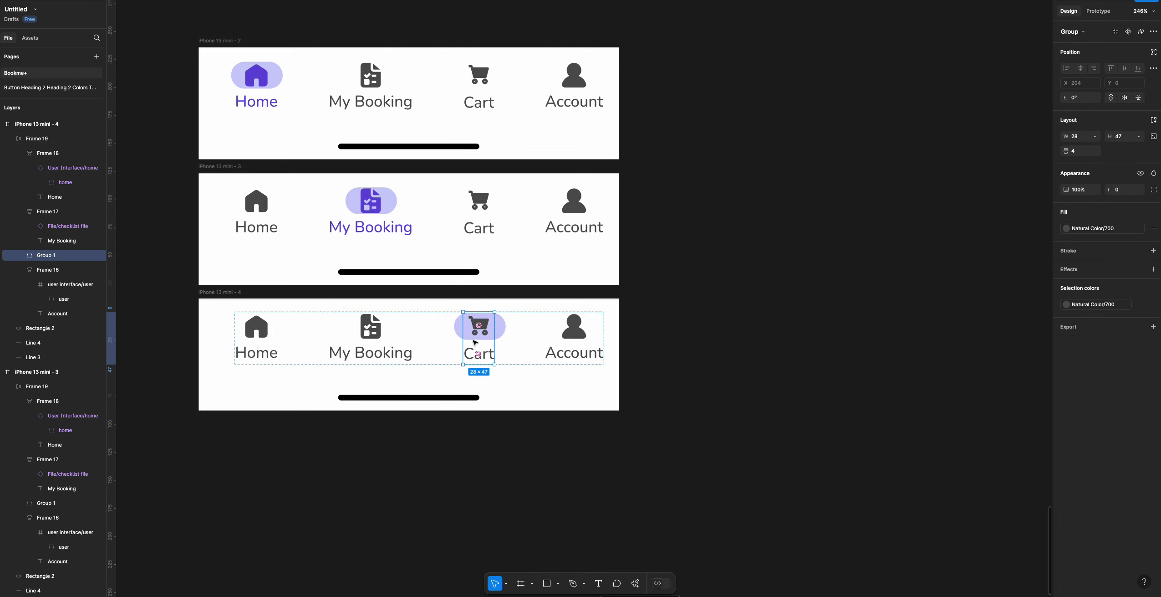
{"action": "left_click", "coordinate": [1076, 308]}
{"action": "scroll", "coordinate": [995, 424], "scroll_direction": "down", "scroll_amount": 5}
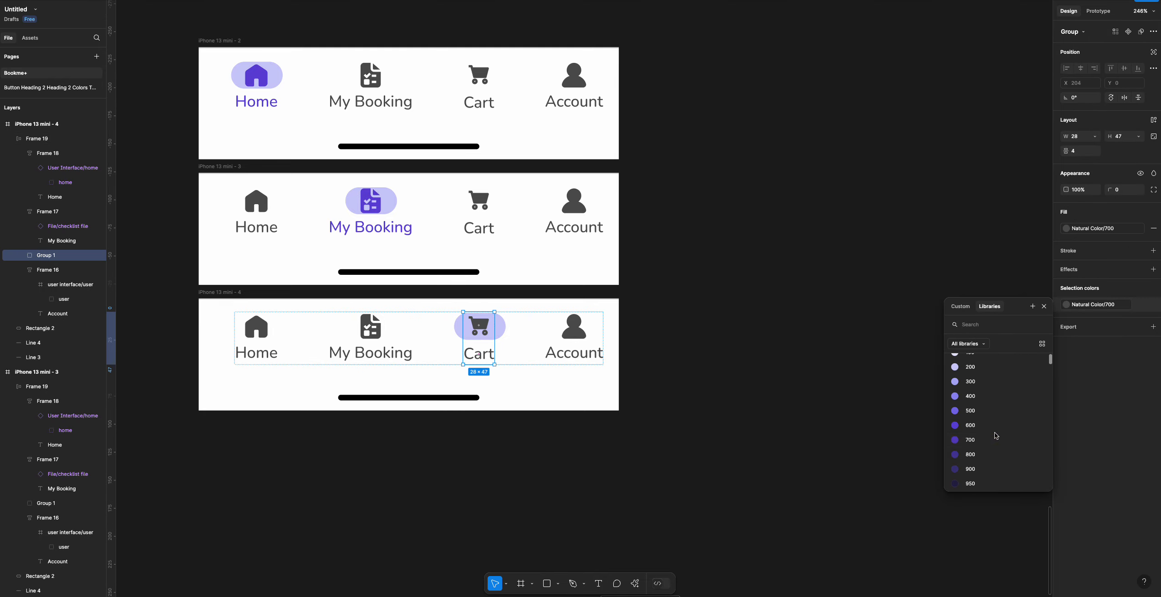
{"action": "left_click", "coordinate": [984, 429]}
{"action": "left_click", "coordinate": [674, 437]}
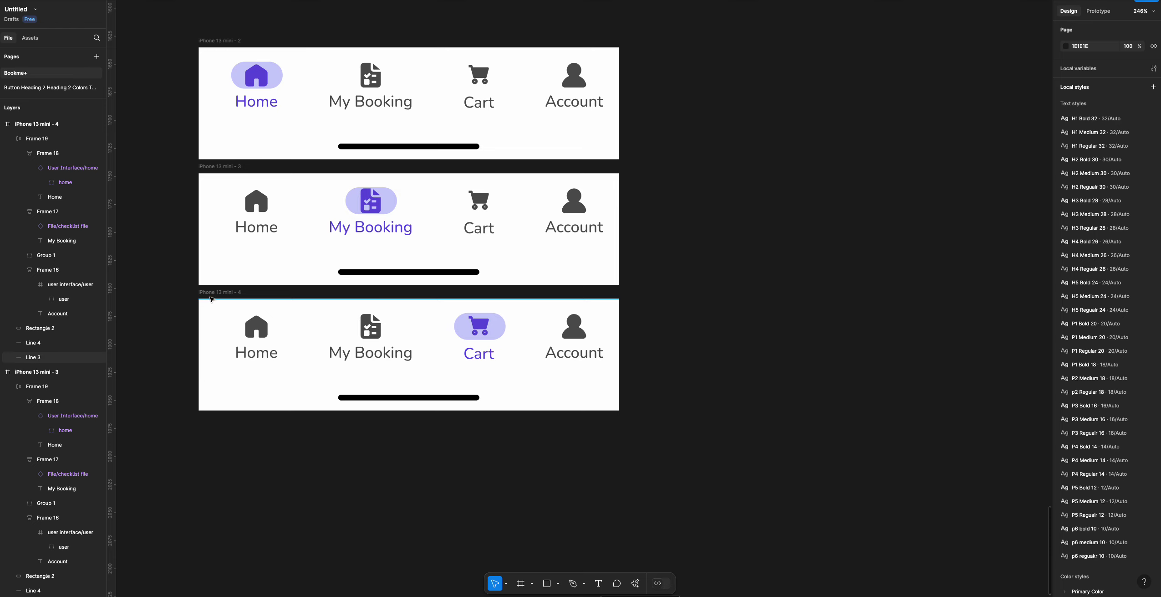
- Duplicate the Cart bar below at X 3911, Y 1976, and move the copy's pill behind the Account icon at X 312
{"action": "left_click_drag", "start_coordinate": [211, 293], "coordinate": [189, 427]}
{"action": "left_click", "coordinate": [456, 488]}
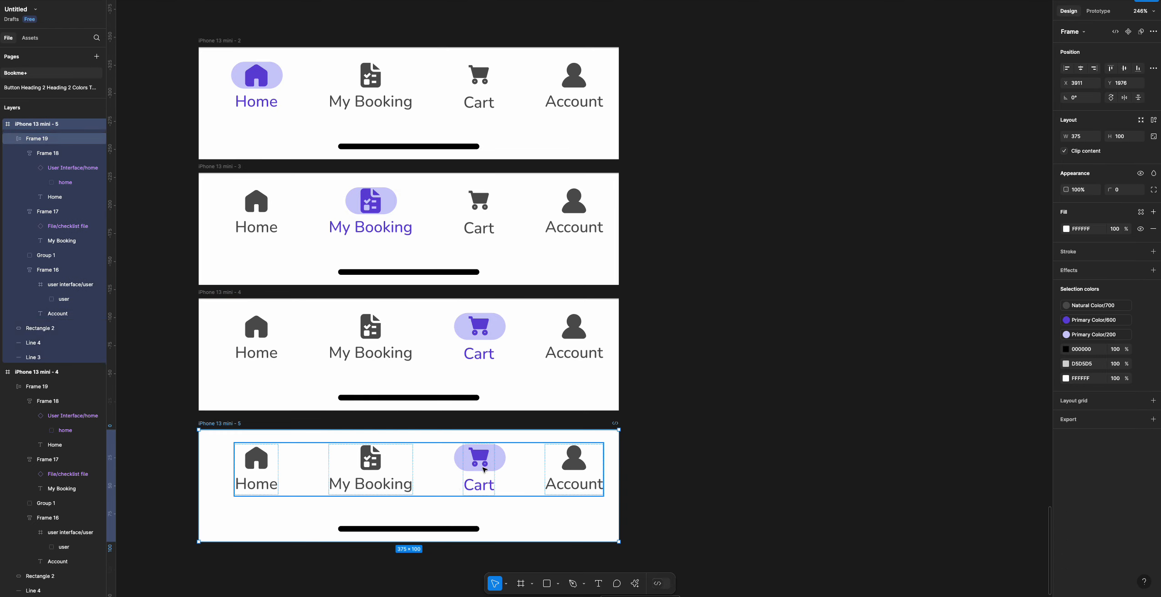
{"action": "left_click", "coordinate": [50, 327]}
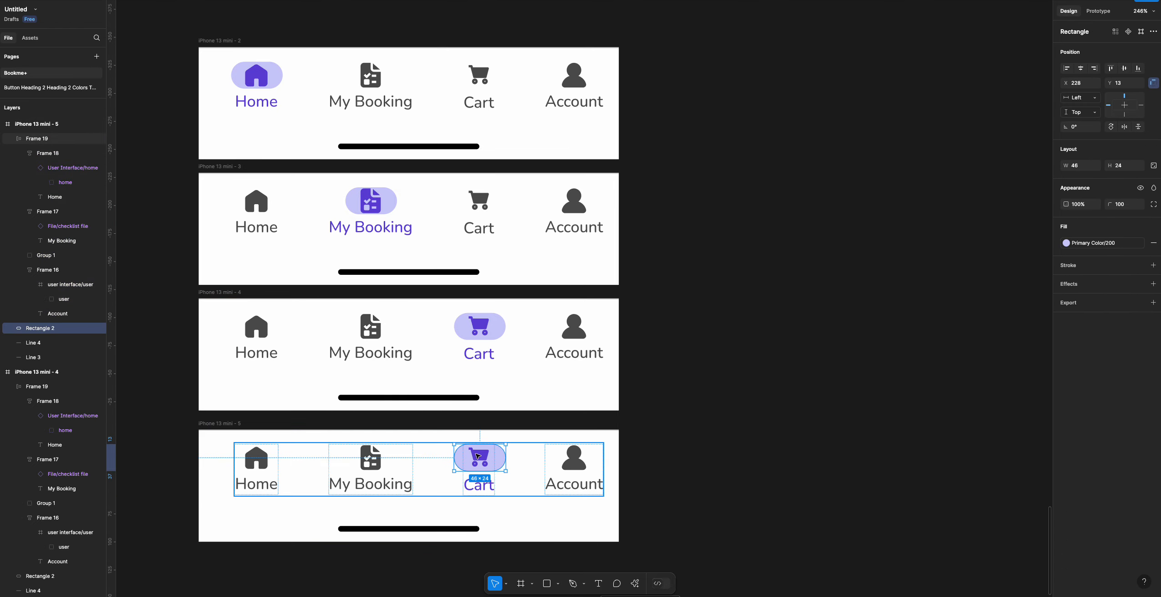
{"action": "left_click_drag", "start_coordinate": [461, 458], "coordinate": [555, 460]}
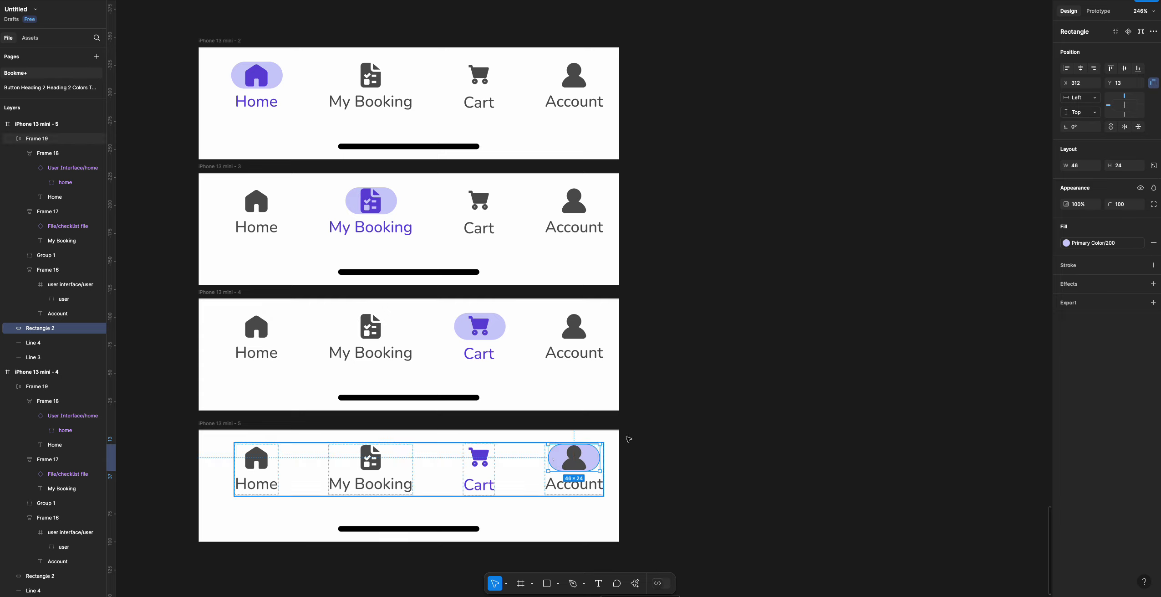
{"action": "left_click", "coordinate": [1100, 249]}
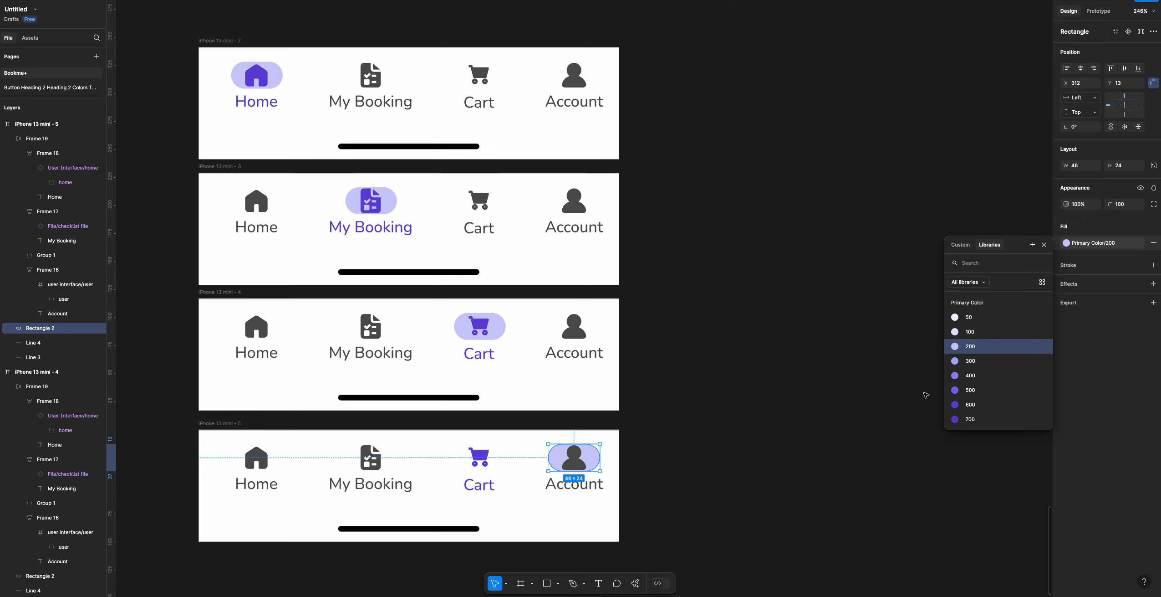
{"action": "left_click", "coordinate": [686, 459]}
- Recolor the Account icon and label in the fourth navigation bar with the Primary Color 600 library color
{"action": "double_click", "coordinate": [573, 482]}
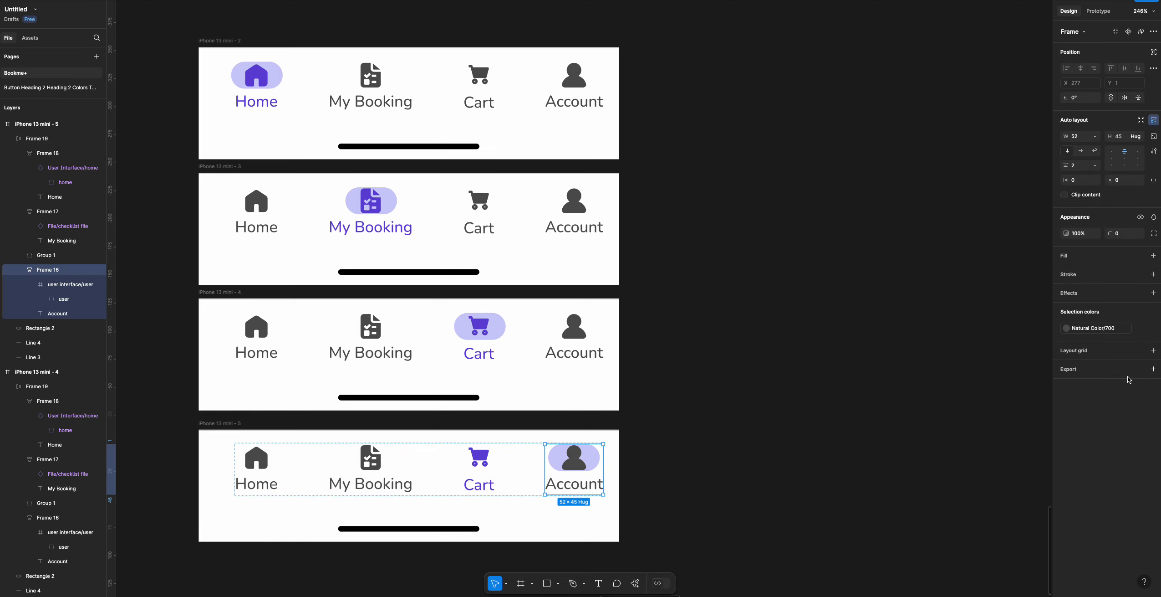
{"action": "left_click", "coordinate": [1084, 330]}
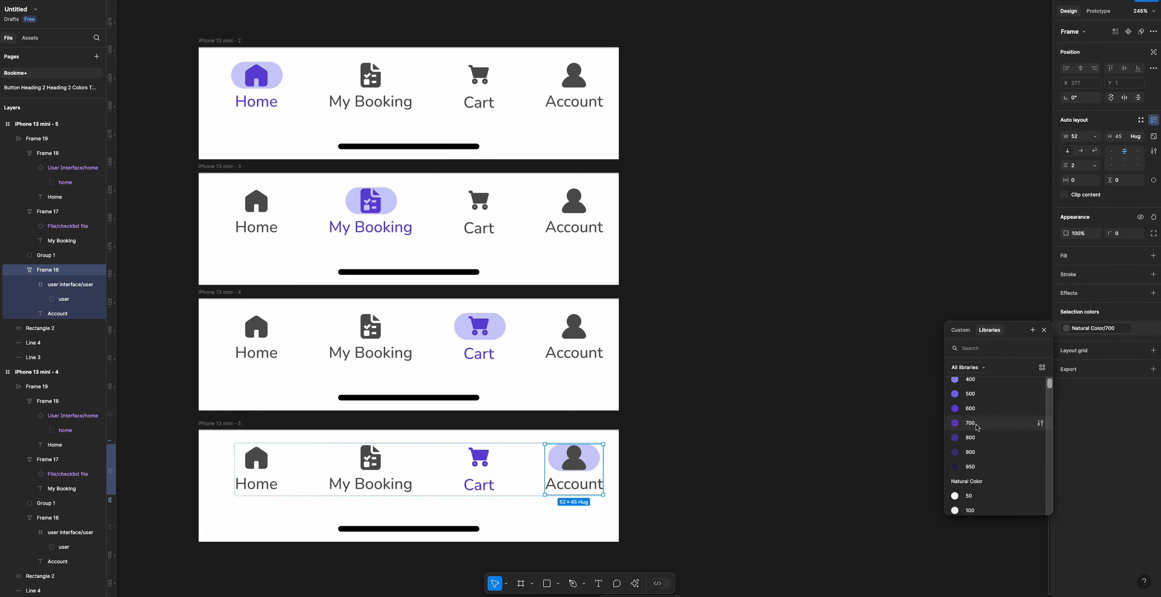
{"action": "left_click", "coordinate": [974, 410]}
- Recolor the Cart group in the fourth navigation bar with the Natural Color 700 library color
{"action": "left_click", "coordinate": [491, 462]}
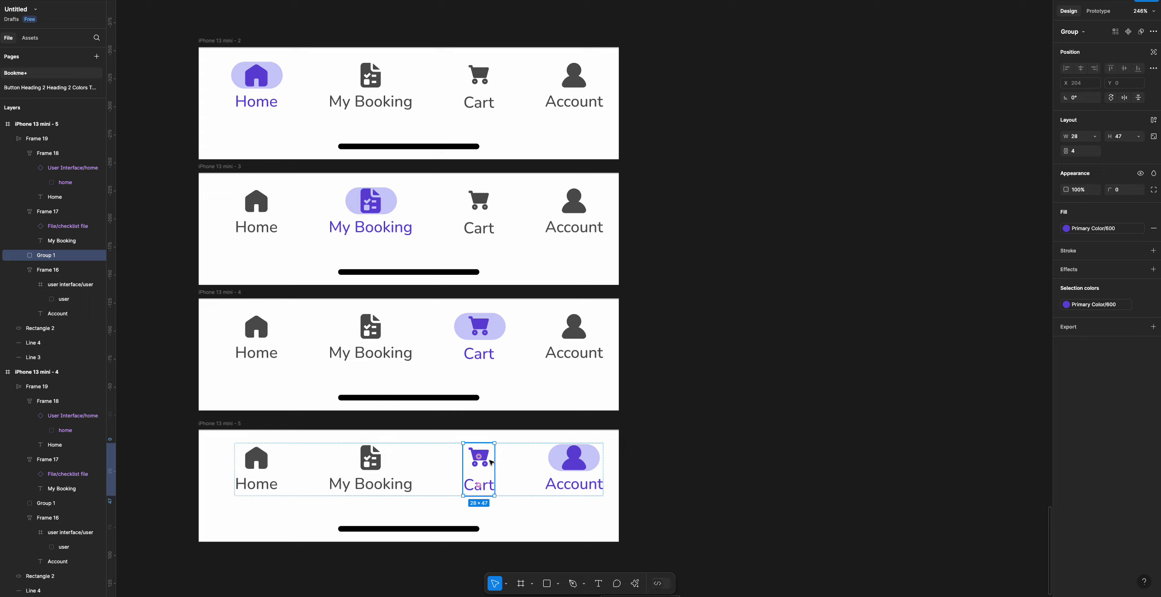
{"action": "left_click", "coordinate": [1092, 309]}
{"action": "scroll", "coordinate": [1006, 449], "scroll_direction": "down", "scroll_amount": 5}
{"action": "left_click", "coordinate": [986, 459]}
{"action": "left_click", "coordinate": [777, 531]}
- Move the four navigation bars to X 3666 and duplicate them as a second column alongside at X 4076
{"action": "scroll", "coordinate": [780, 531], "scroll_direction": "down", "scroll_amount": 3}
{"action": "scroll", "coordinate": [780, 530], "scroll_direction": "down", "scroll_amount": 1}
{"action": "scroll", "coordinate": [668, 508], "scroll_direction": "up", "scroll_amount": 3}
{"action": "scroll", "coordinate": [668, 508], "scroll_direction": "right", "scroll_amount": 2}
{"action": "scroll", "coordinate": [728, 375], "scroll_direction": "left", "scroll_amount": 2}
{"action": "scroll", "coordinate": [622, 378], "scroll_direction": "down", "scroll_amount": 5}
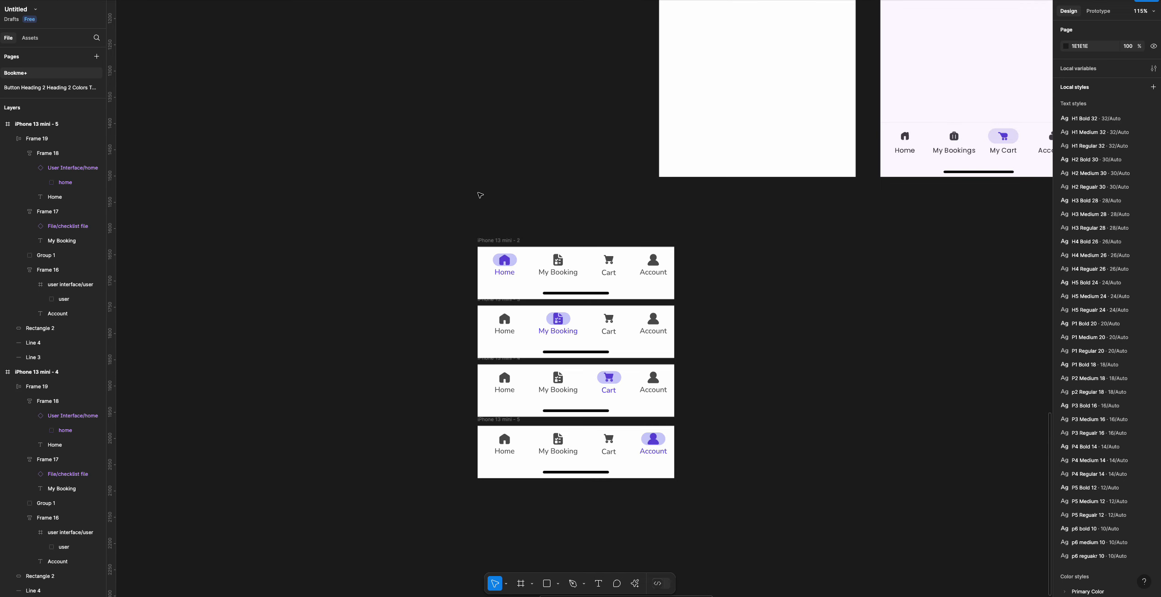
{"action": "left_click_drag", "start_coordinate": [451, 208], "coordinate": [776, 593]}
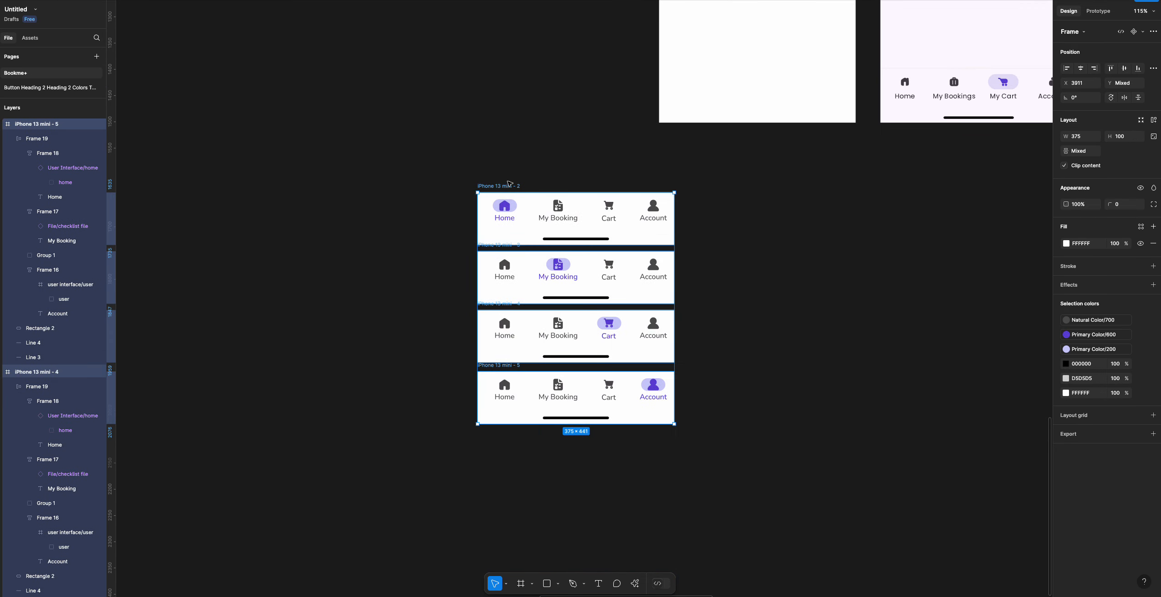
{"action": "left_click_drag", "start_coordinate": [491, 185], "coordinate": [580, 198]}
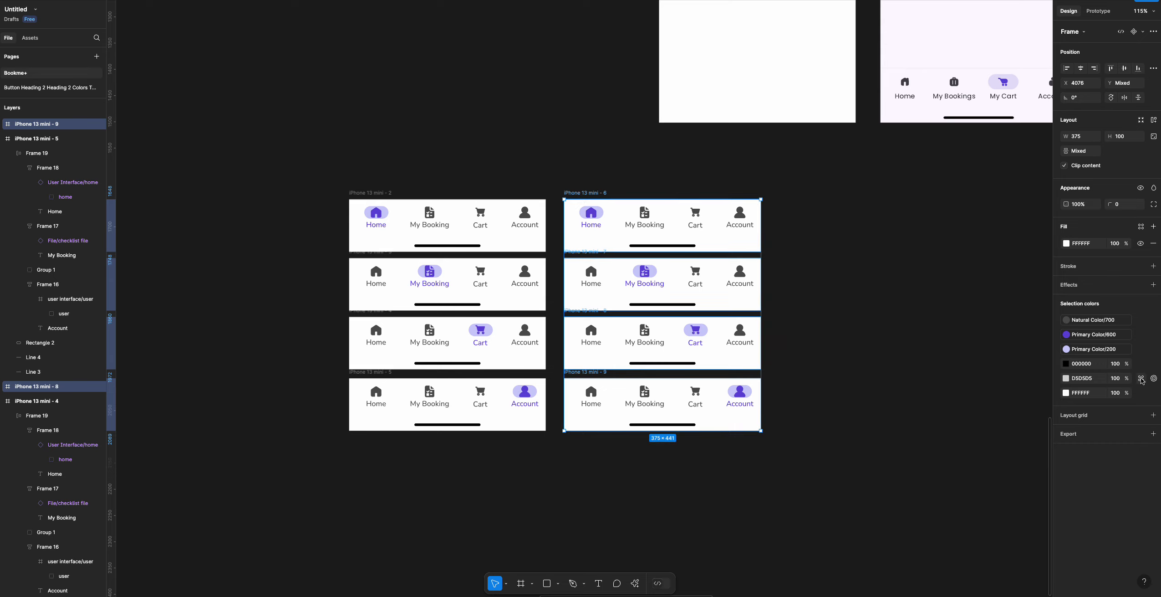
- Fill the four duplicated navigation bar frames with the Natural Color 950 library color
{"action": "left_click", "coordinate": [1141, 227]}
{"action": "scroll", "coordinate": [979, 359], "scroll_direction": "down", "scroll_amount": 5}
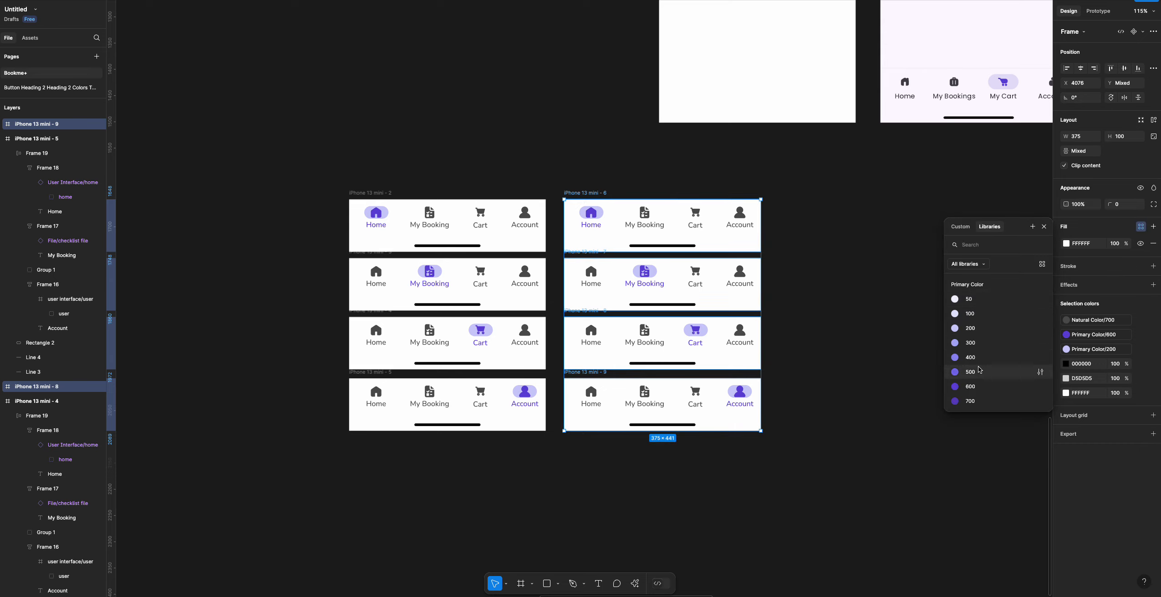
{"action": "left_click", "coordinate": [970, 362]}
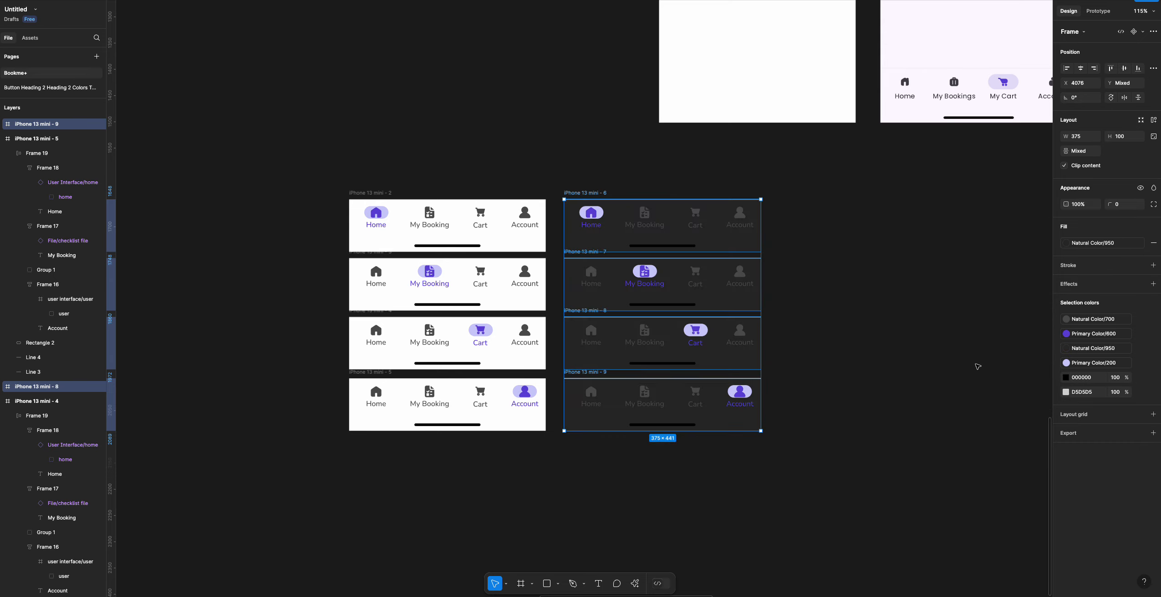
- Fill the four original navigation bar frames with the Natural Color 50 library color
{"action": "left_click_drag", "start_coordinate": [328, 169], "coordinate": [557, 454]}
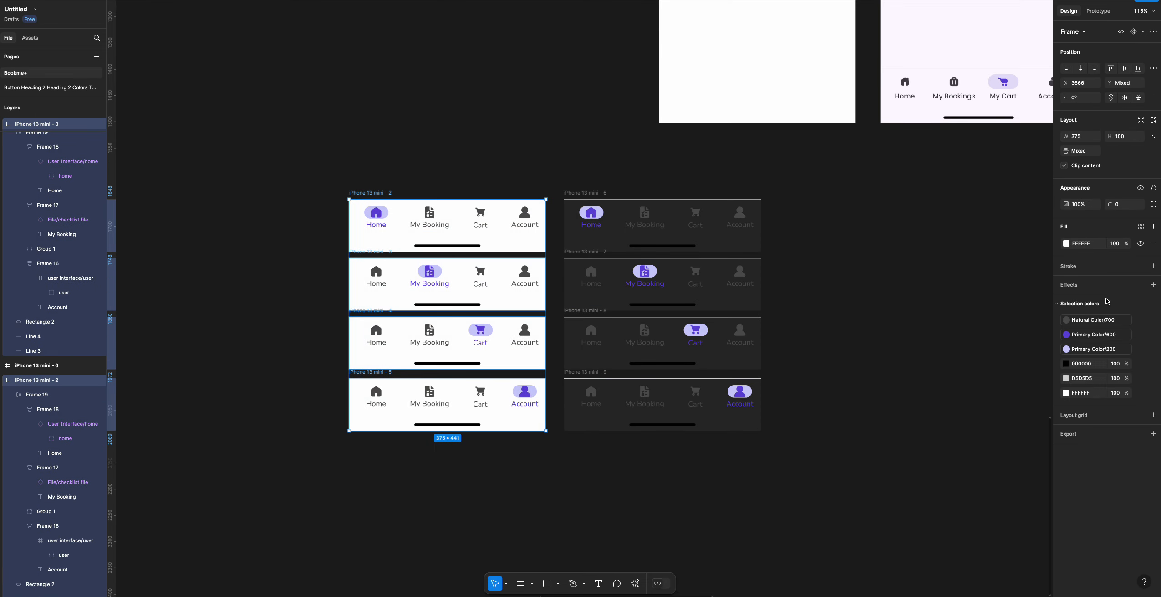
{"action": "left_click", "coordinate": [1141, 227]}
{"action": "scroll", "coordinate": [975, 306], "scroll_direction": "down", "scroll_amount": 5}
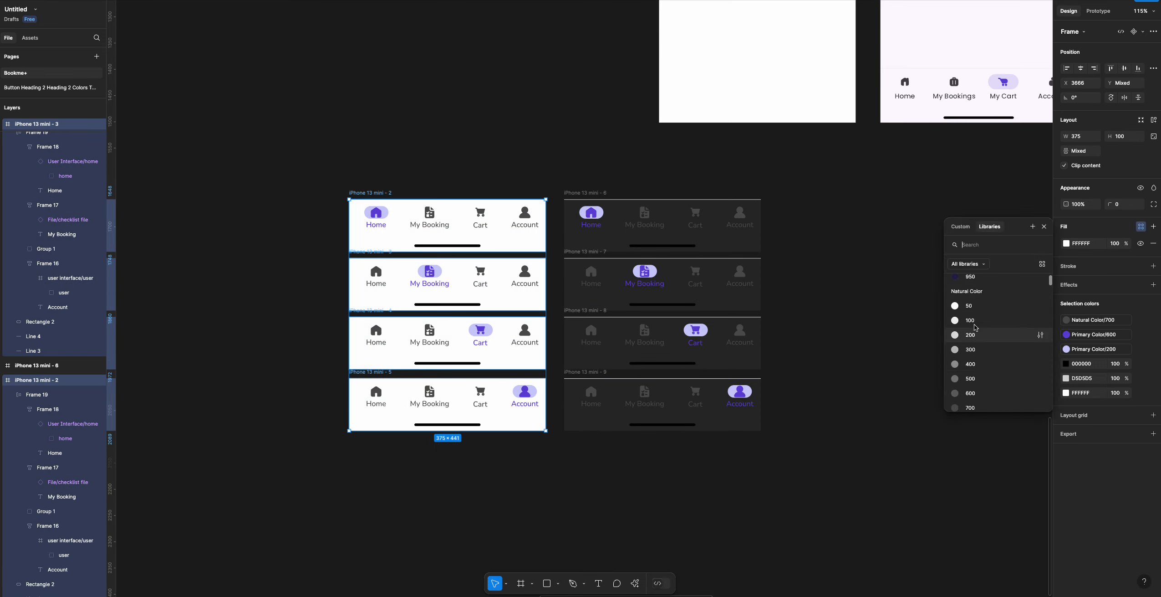
{"action": "left_click", "coordinate": [976, 306]}
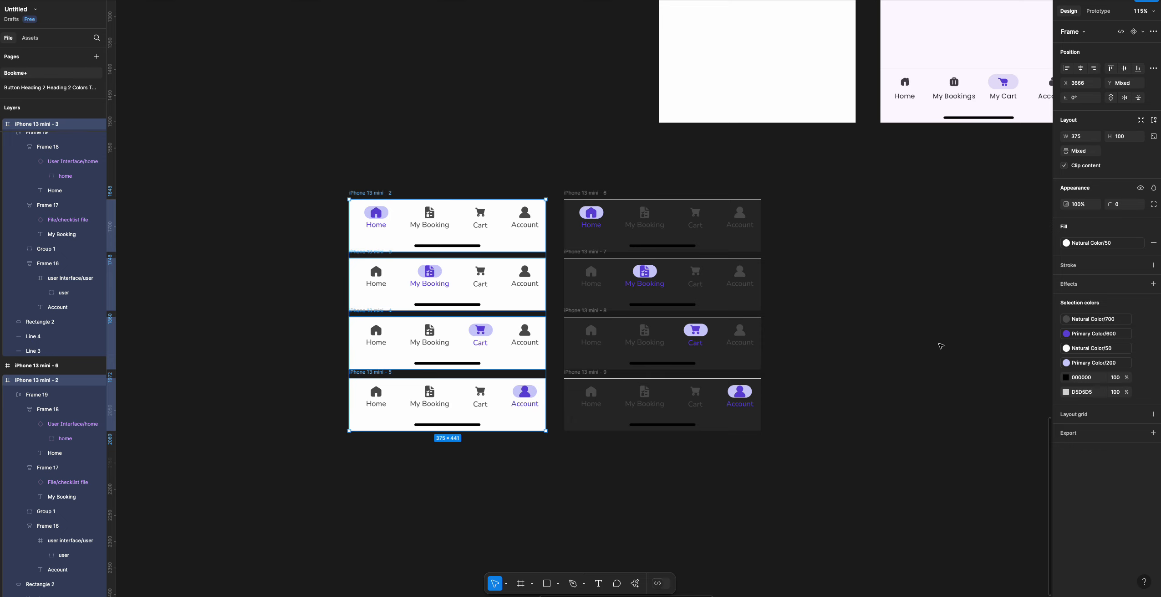
{"action": "left_click", "coordinate": [672, 445]}
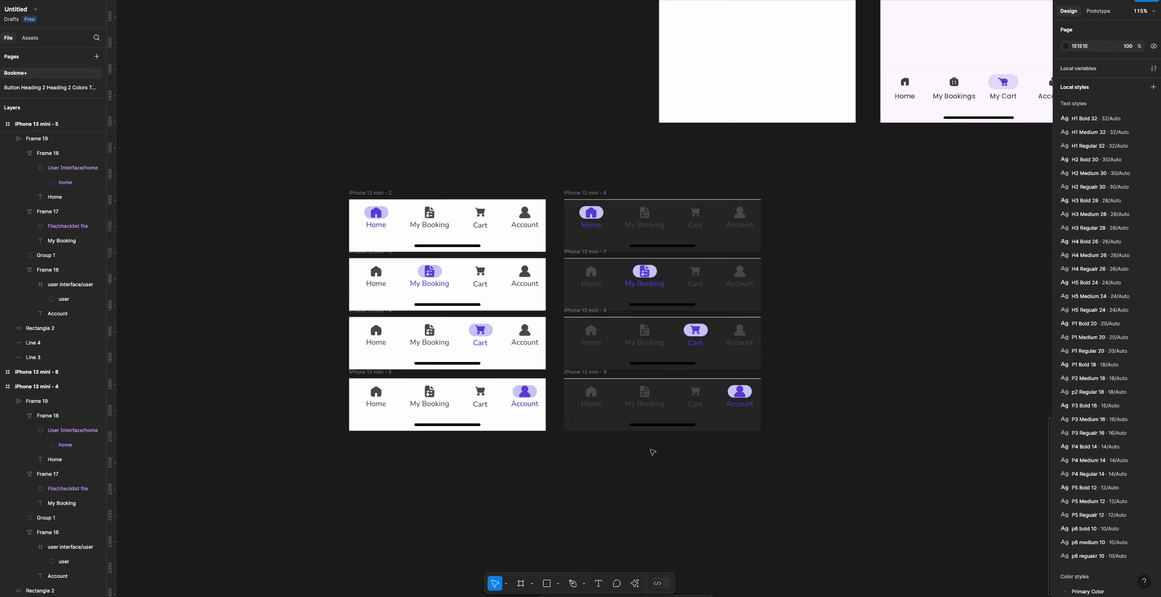
- Recolor the Natural Color 700 icons and labels in the four dark navigation bars with the Natural Color 500 library color
{"action": "left_click", "coordinate": [695, 406]}
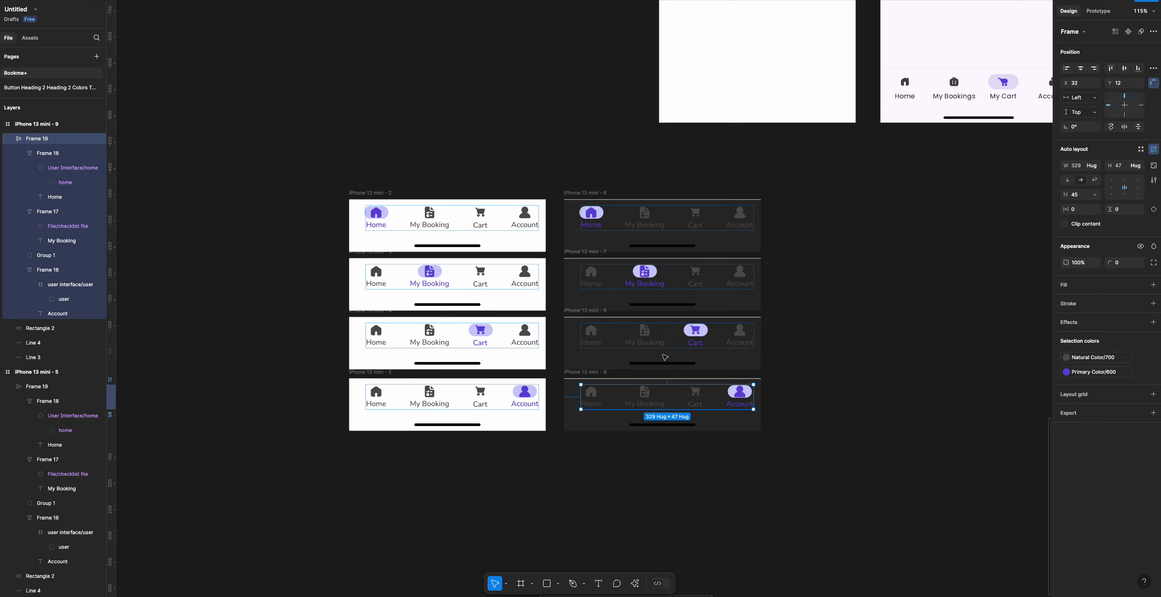
{"action": "left_click", "coordinate": [647, 335], "text": "shift"}
{"action": "left_click", "coordinate": [616, 272], "text": "shift"}
{"action": "left_click", "coordinate": [614, 218], "text": "shift"}
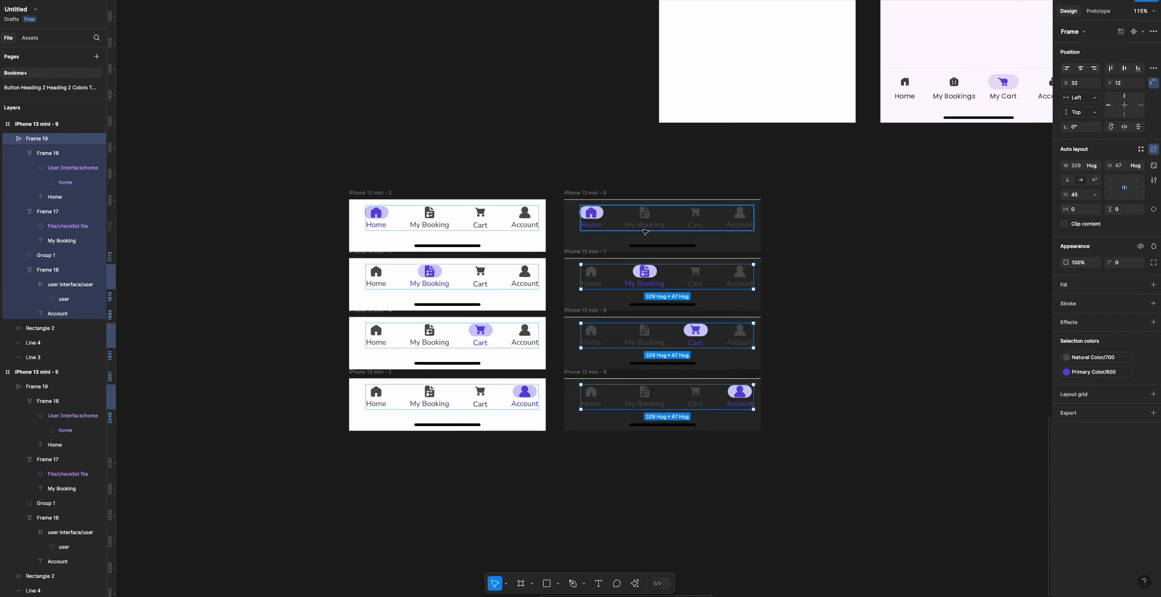
{"action": "left_click", "coordinate": [1098, 360]}
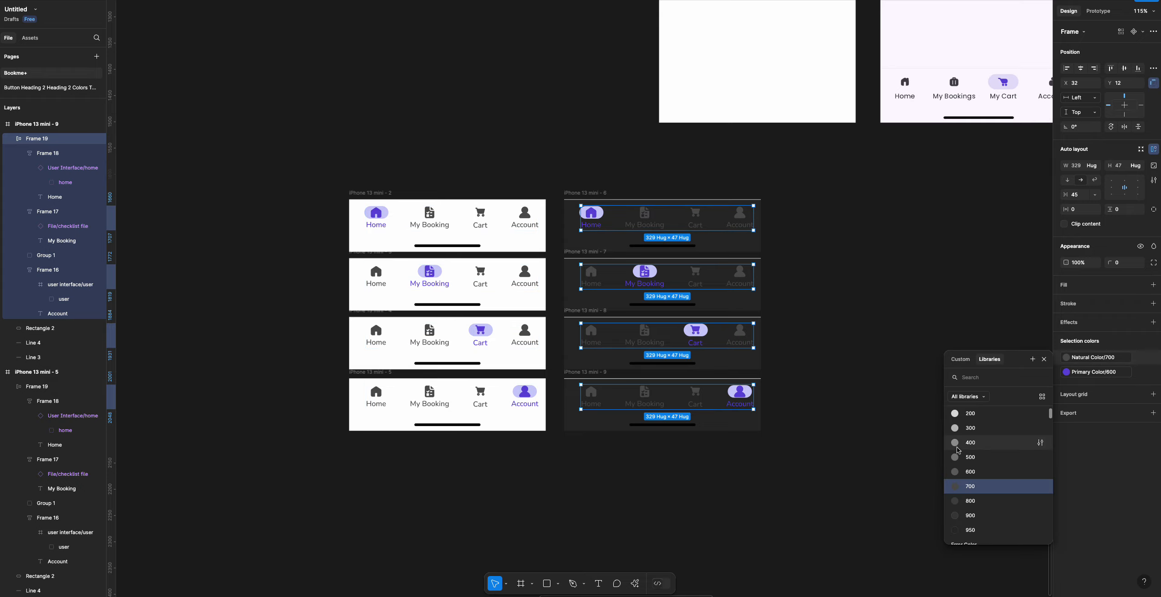
{"action": "left_click", "coordinate": [975, 456]}
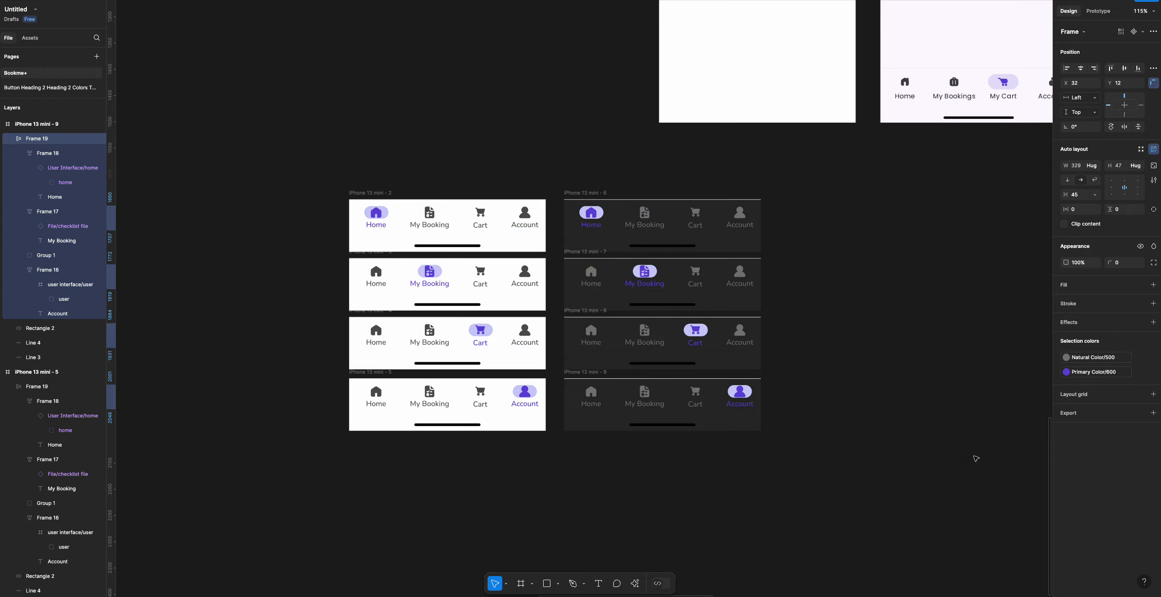
{"action": "left_click", "coordinate": [948, 402]}
- Compare the icon and label contrast across the light and dark navigation bar columns
{"action": "scroll", "coordinate": [946, 402], "scroll_direction": "down", "scroll_amount": 3}
{"action": "scroll", "coordinate": [874, 432], "scroll_direction": "up", "scroll_amount": 5}
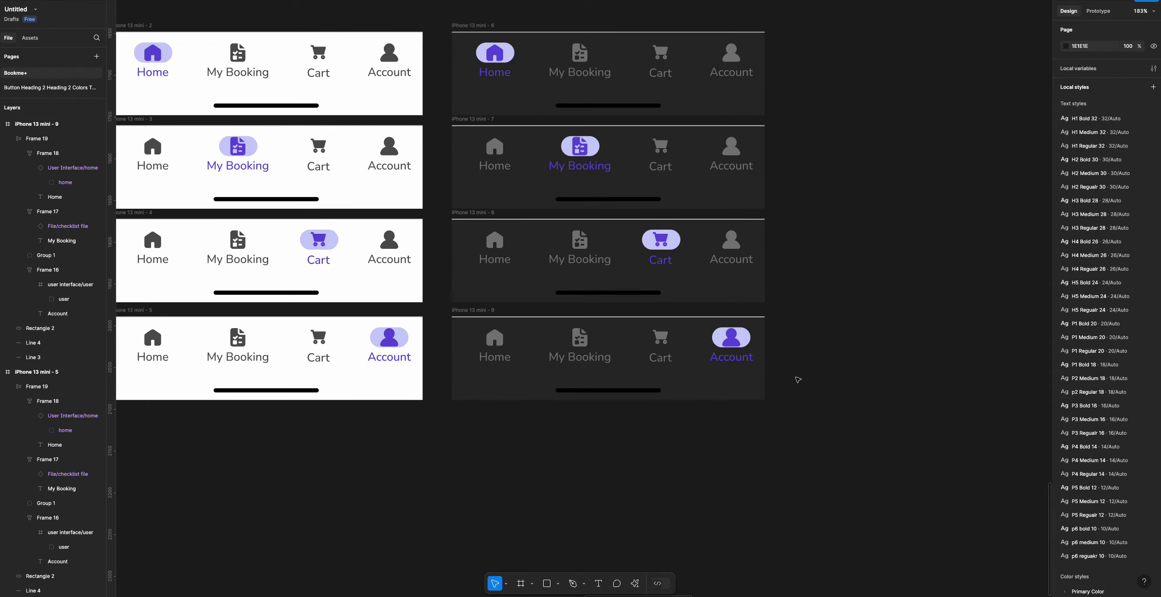
{"action": "scroll", "coordinate": [798, 380], "scroll_direction": "down", "scroll_amount": 2}
{"action": "scroll", "coordinate": [793, 386], "scroll_direction": "up", "scroll_amount": 5}
{"action": "scroll", "coordinate": [783, 397], "scroll_direction": "down", "scroll_amount": 2}
{"action": "scroll", "coordinate": [679, 427], "scroll_direction": "left", "scroll_amount": 3}
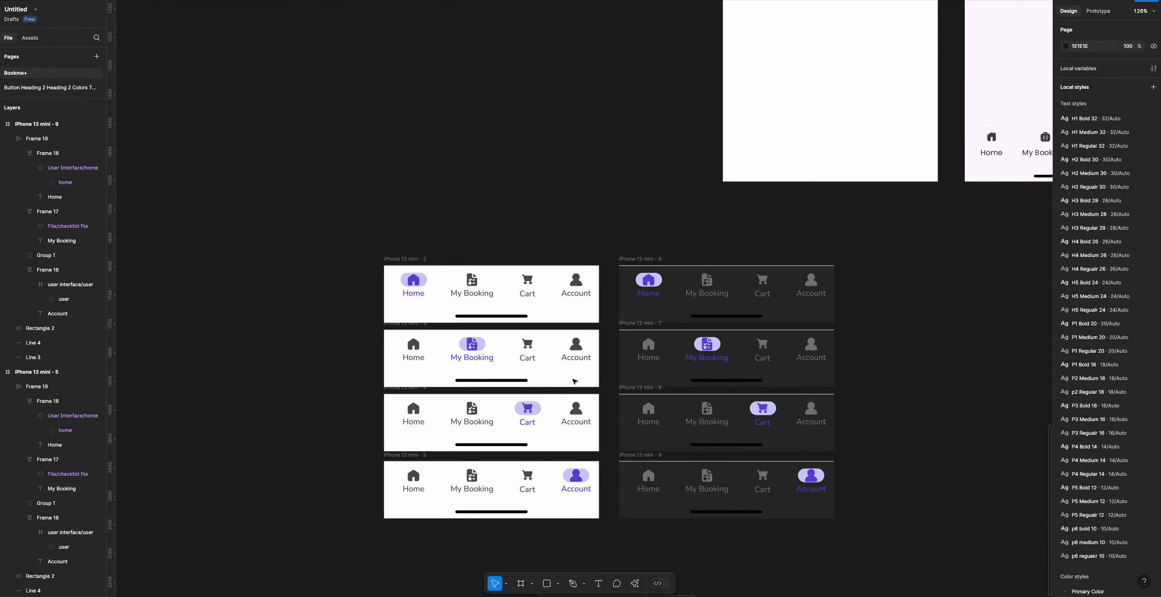
{"action": "scroll", "coordinate": [574, 381], "scroll_direction": "left", "scroll_amount": 3}
- Open the name of the light navigation bar frame with Home active for editing and clear it
{"action": "scroll", "coordinate": [555, 319], "scroll_direction": "up", "scroll_amount": 5}
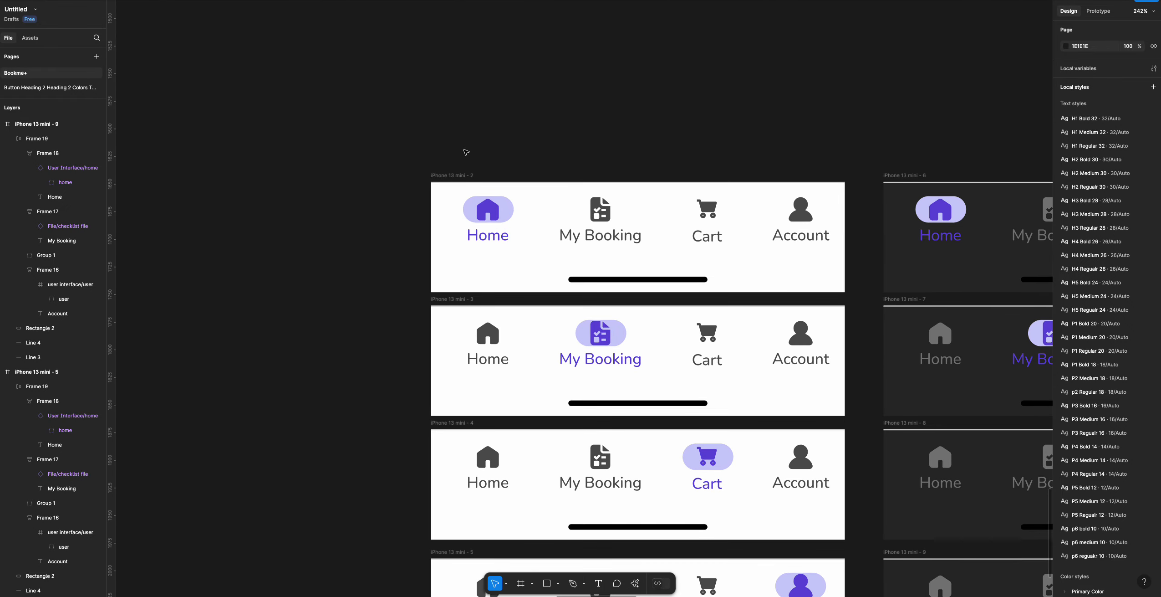
{"action": "left_click", "coordinate": [445, 177]}
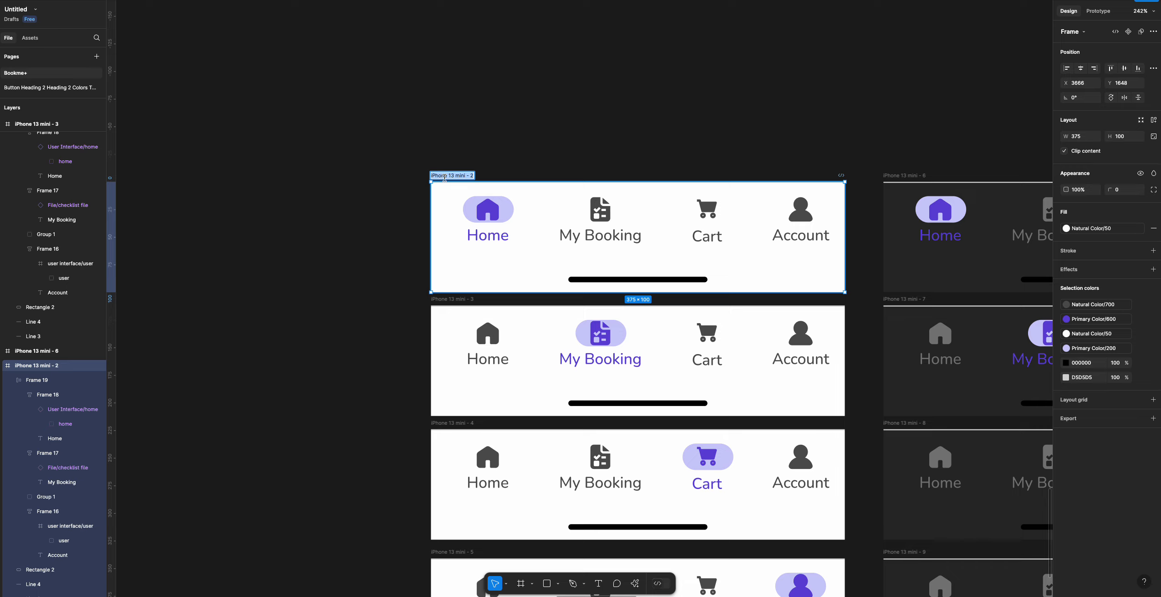
{"action": "key", "text": "BackSpace"}
{"action": "type", "text": "Bt"}
{"action": "key", "text": "BackSpace"}
{"action": "key", "text": "BackSpace"}
{"action": "type", "text": "N"}
{"action": "key", "text": "BackSpace"}
{"action": "type", "text": "Type="}
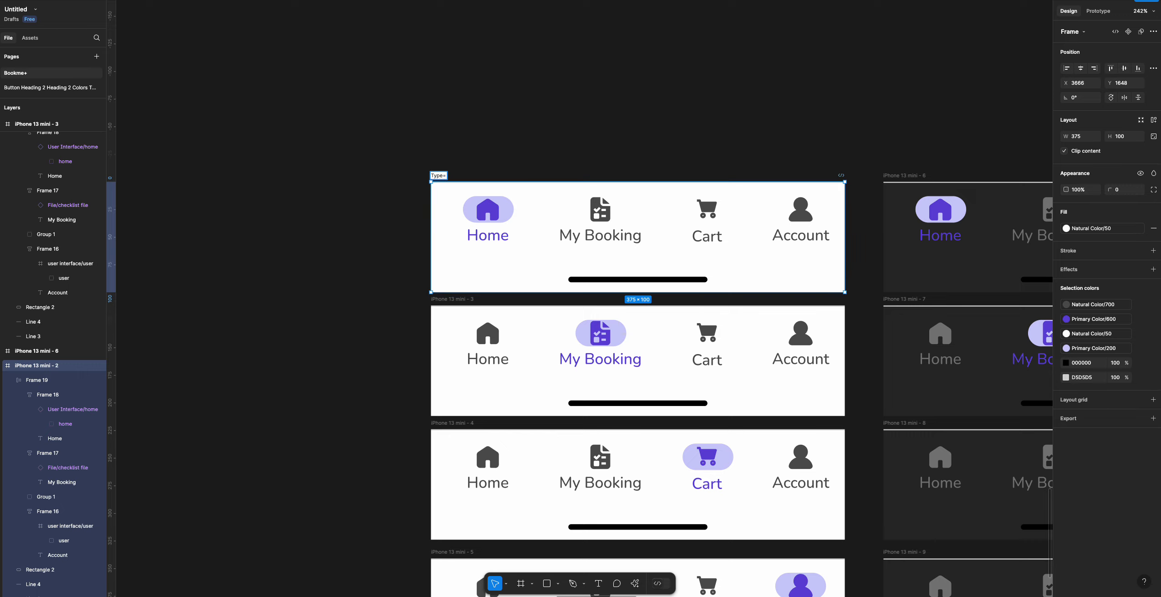
{"action": "key", "text": "BackSpace"}
{"action": "key", "text": "BackSpace"}
{"action": "key", "text": "BackSpace"}
{"action": "key", "text": "BackSpace"}
{"action": "key", "text": "BackSpace"}
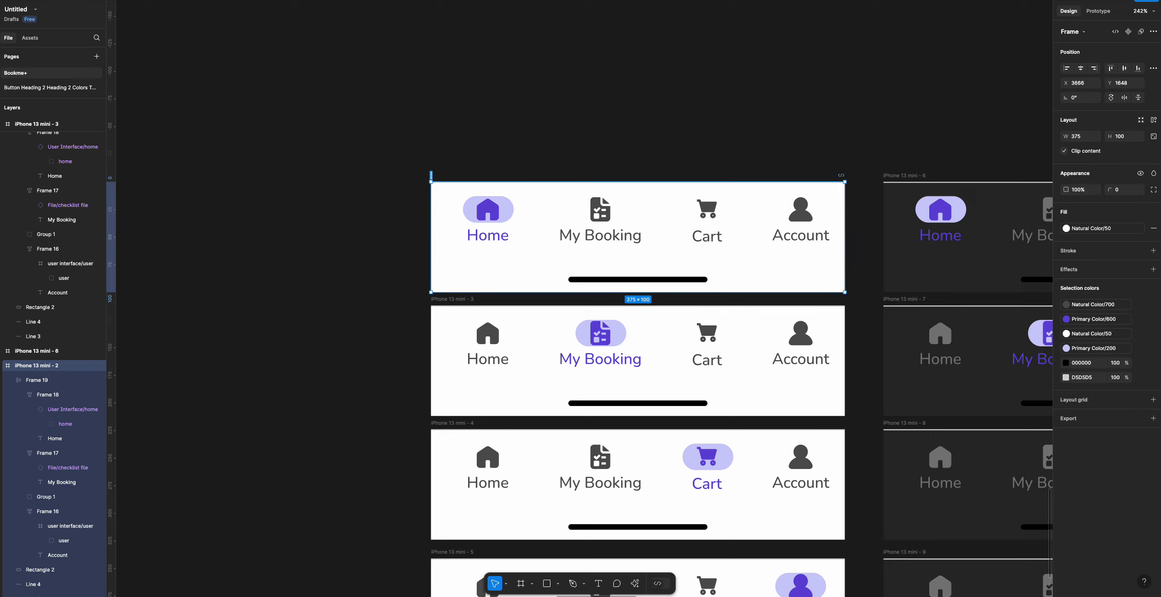